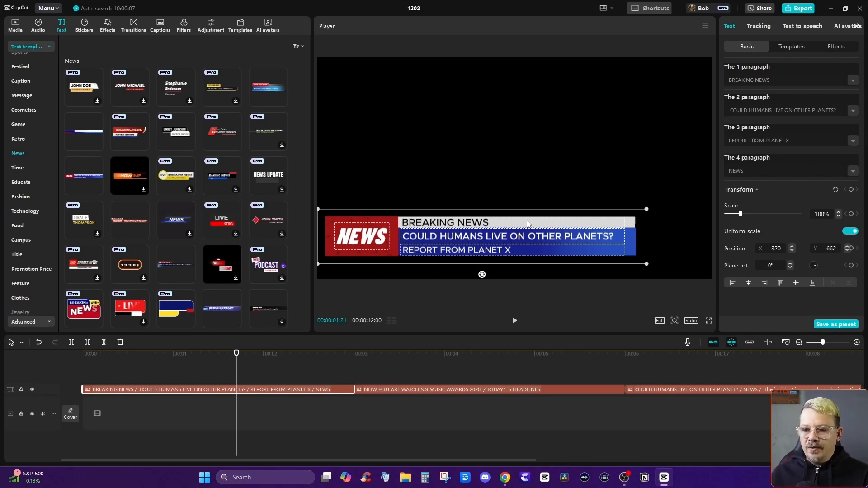
# Inspect the editable text paragraphs of the second and first news template clips on the timeline.
pyautogui.click(395, 389)
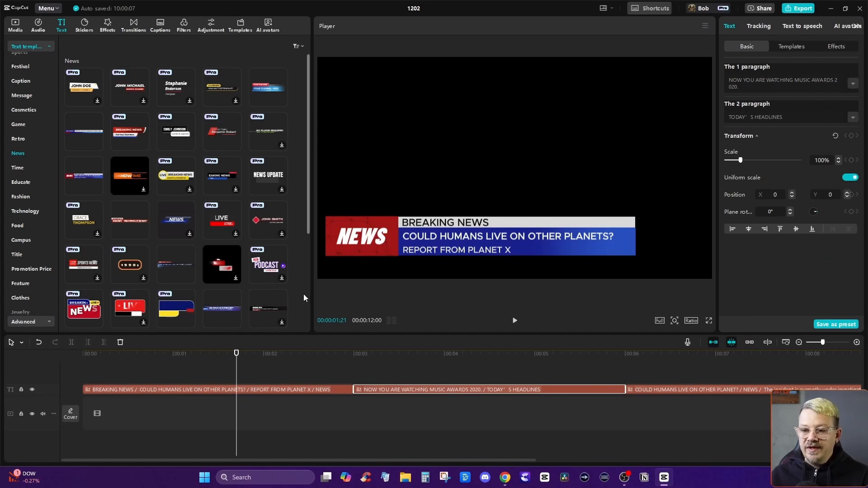
pyautogui.click(178, 388)
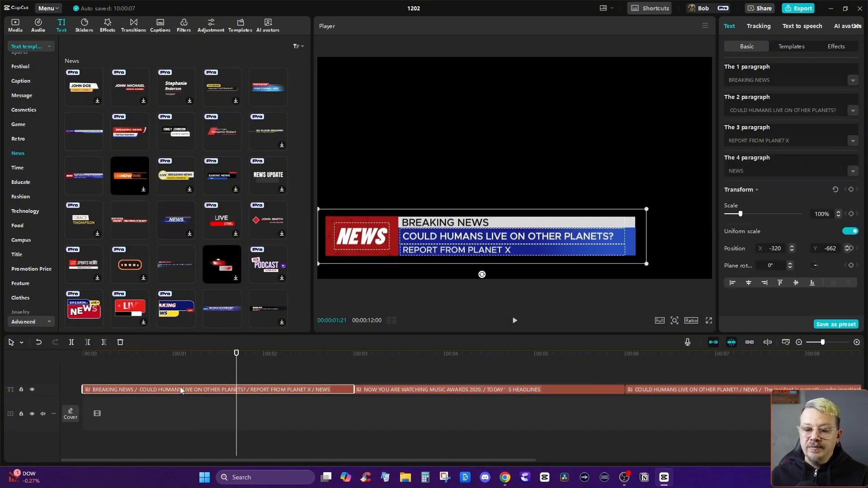
pyautogui.rightClick(191, 390)
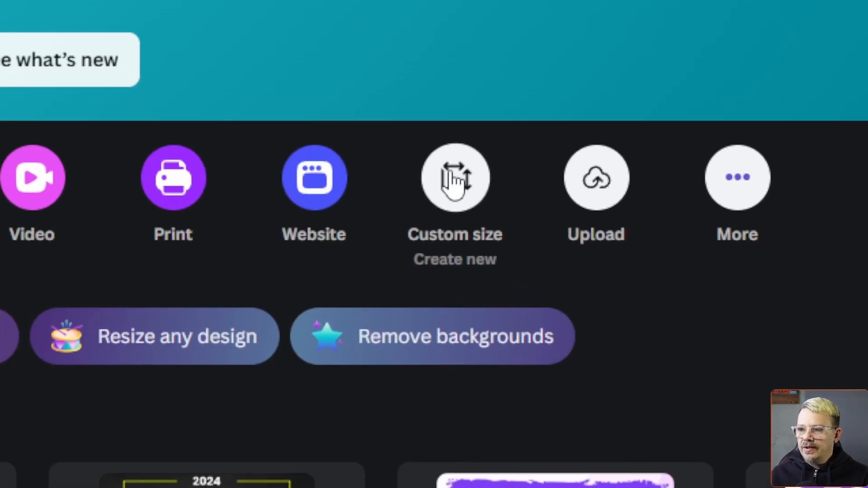
# Switch to Canva and create a blank custom-size design of 1920 × 1080 px.
pyautogui.click(454, 181)
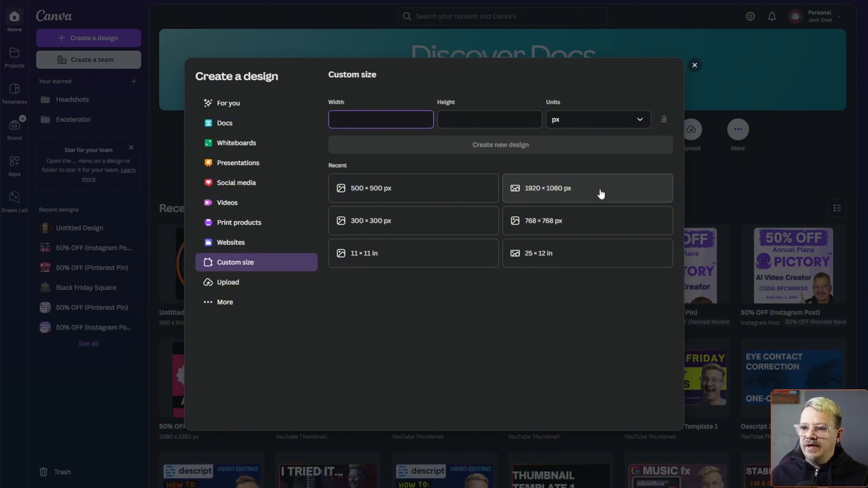
pyautogui.click(601, 194)
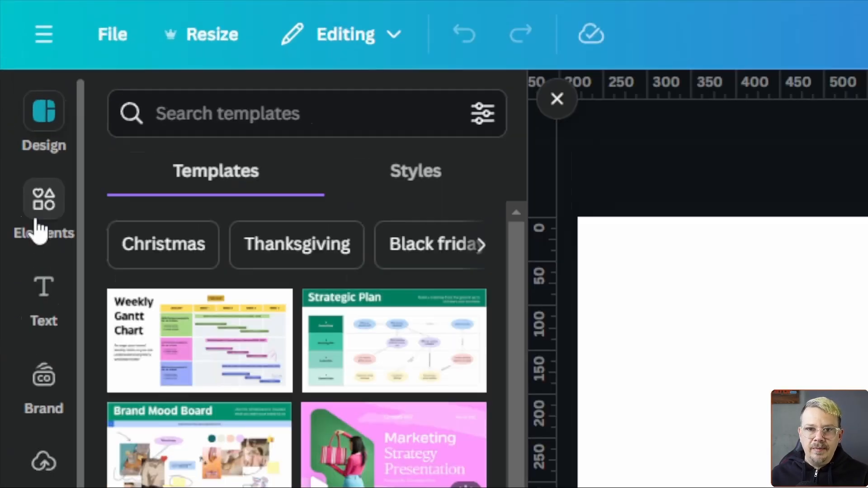
# Search the elements for "news anchor" photos and add the anchor seated before the BREAKING NEWS screen to the page.
pyautogui.click(17, 79)
pyautogui.click(221, 126)
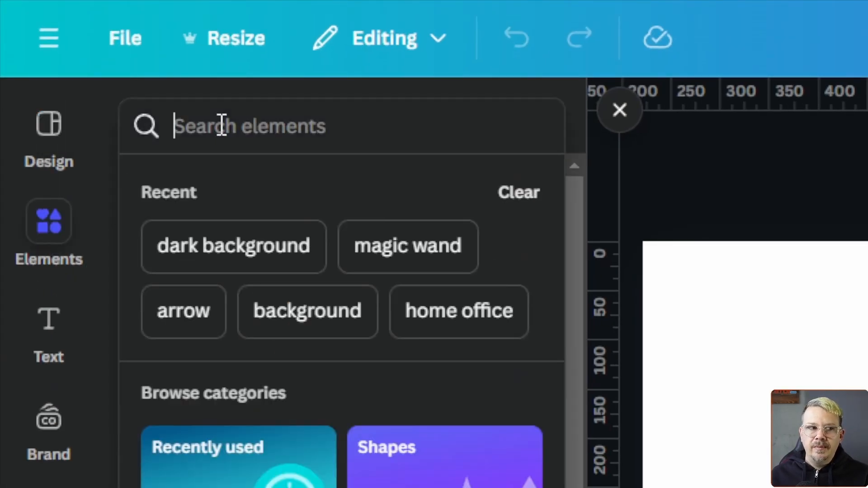
pyautogui.write('news anchor')
pyautogui.press('Return')
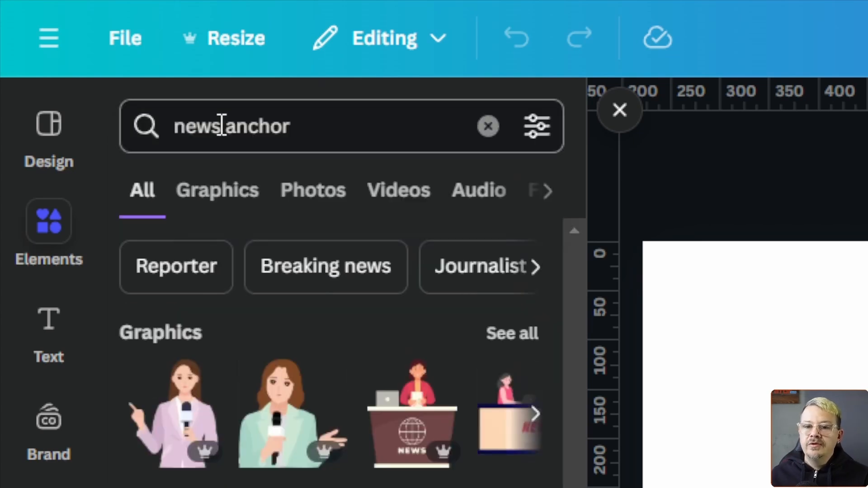
pyautogui.click(314, 190)
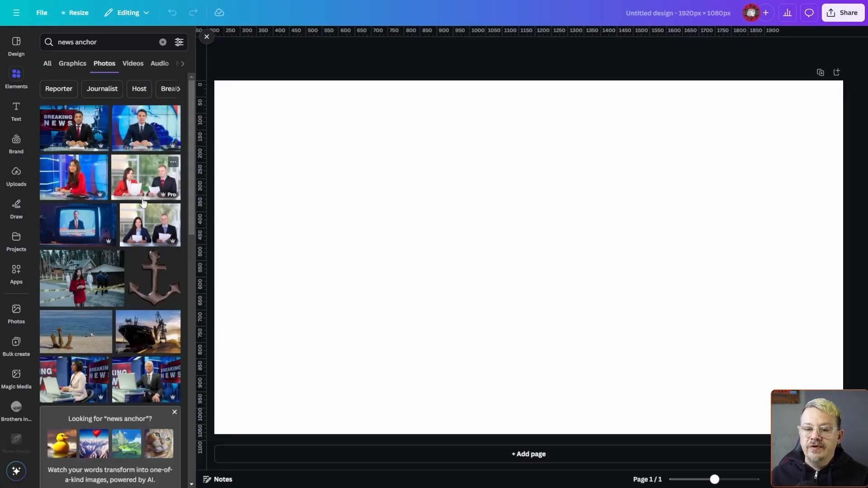
pyautogui.click(77, 134)
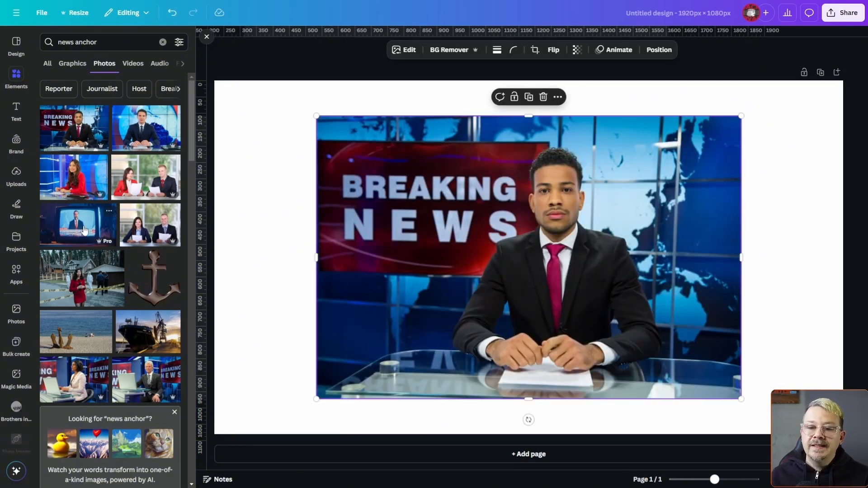
# Add the old-television news photo and crop it to its headline strip, placed over the anchor photo.
pyautogui.moveTo(84, 230); pyautogui.dragTo(490, 302)
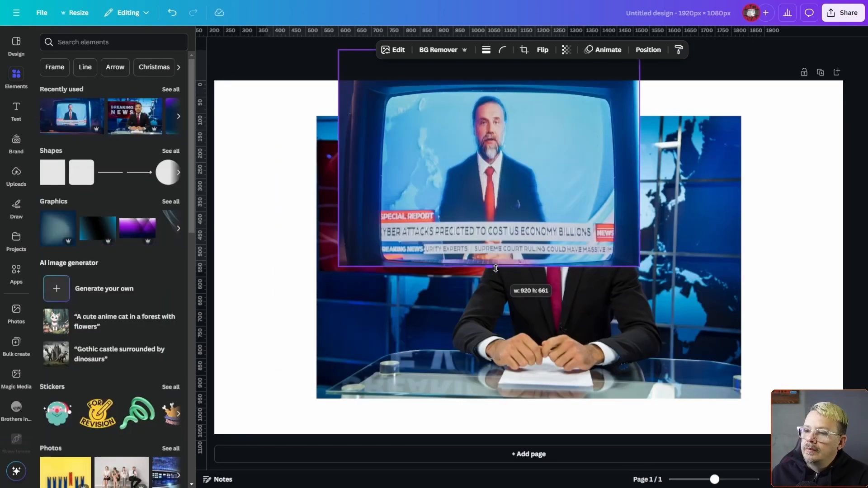
pyautogui.moveTo(466, 156); pyautogui.dragTo(340, 197)
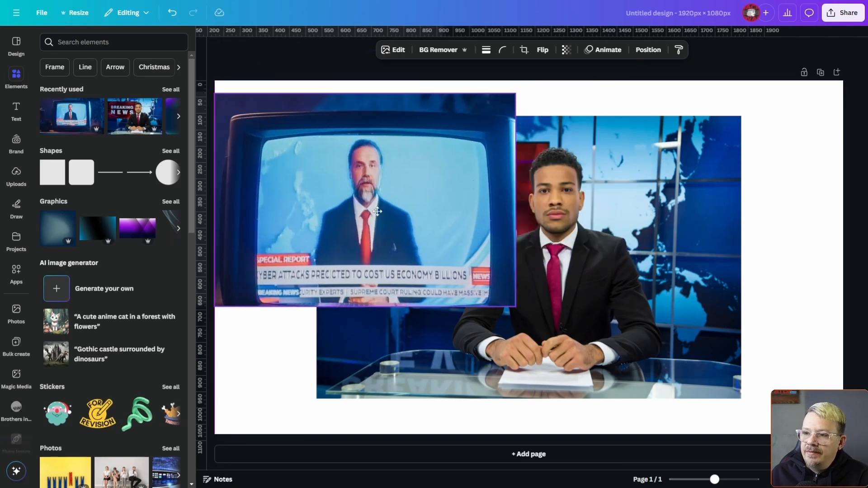
pyautogui.moveTo(365, 93); pyautogui.dragTo(536, 122)
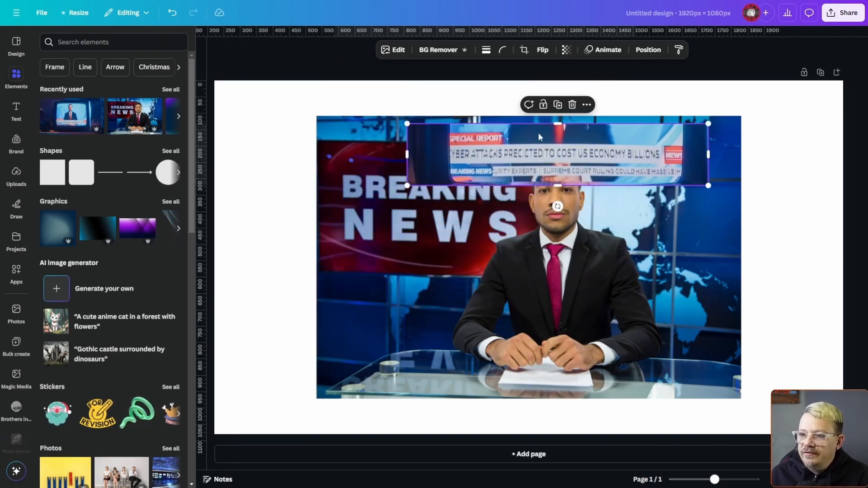
# Enlarge the anchor photo to fill the page and move the cropped headline strip to the page's upper right corner.
pyautogui.click(340, 337)
pyautogui.moveTo(450, 274); pyautogui.dragTo(337, 236)
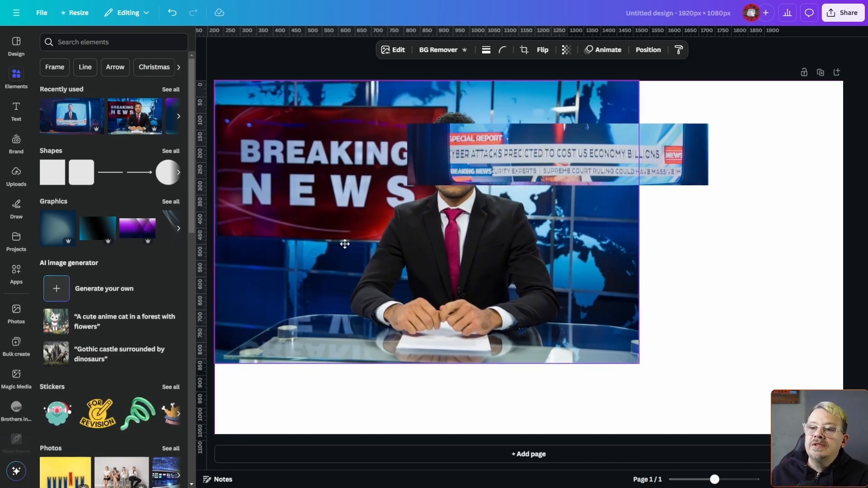
pyautogui.moveTo(639, 362); pyautogui.dragTo(866, 431)
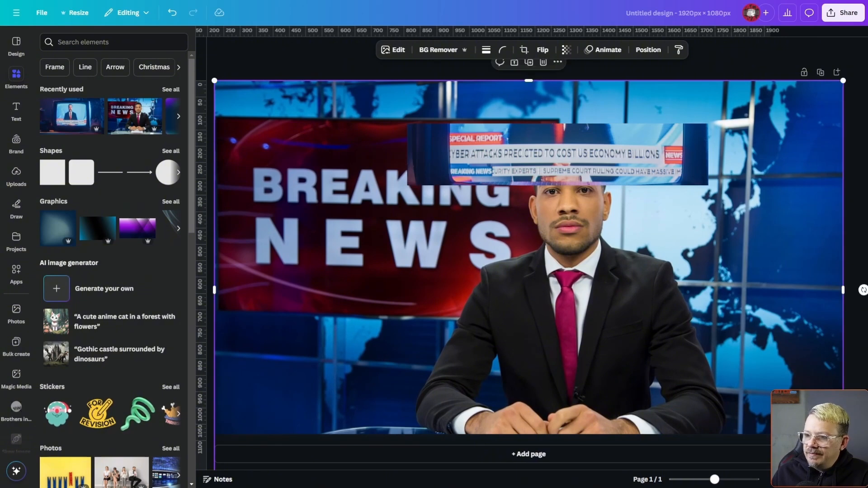
pyautogui.moveTo(615, 369); pyautogui.dragTo(613, 334)
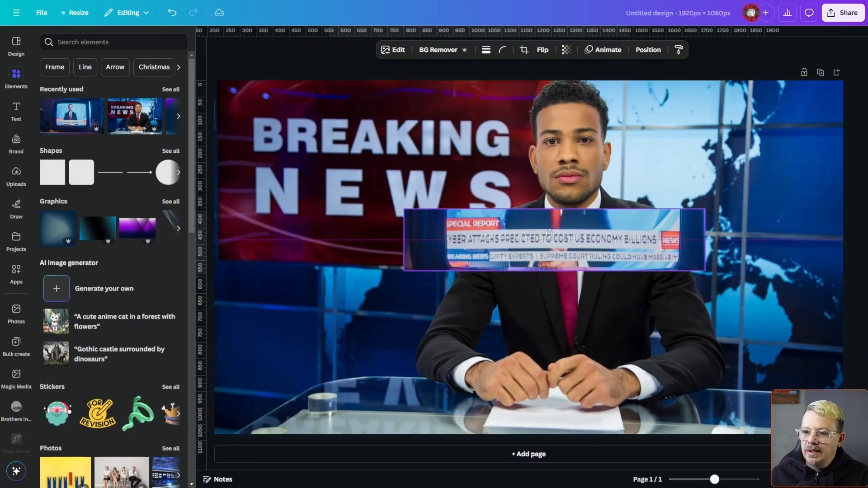
pyautogui.moveTo(545, 224); pyautogui.dragTo(681, 115)
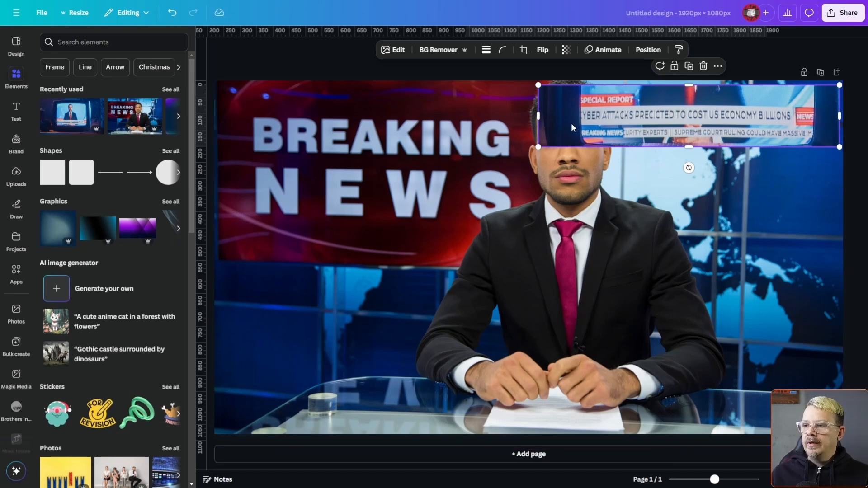
# Add a square shape and reshape it into a thin, nearly page-wide bar across the anchor's hands.
pyautogui.click(52, 172)
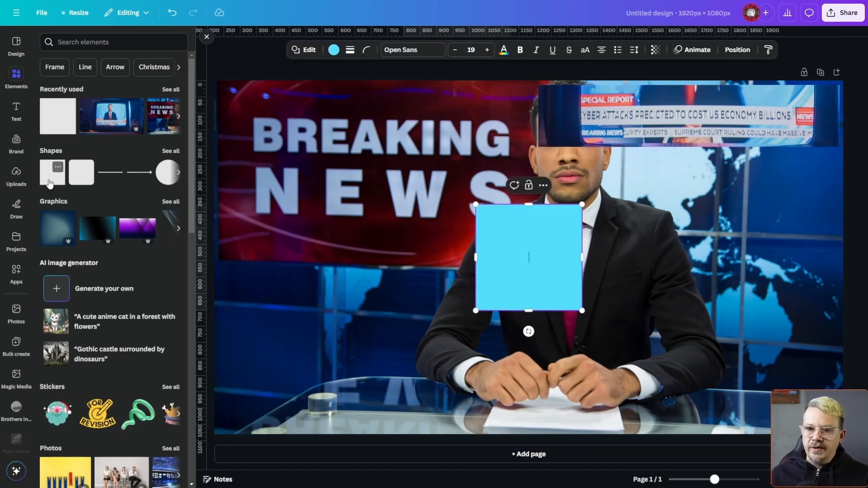
pyautogui.moveTo(553, 220); pyautogui.dragTo(295, 312)
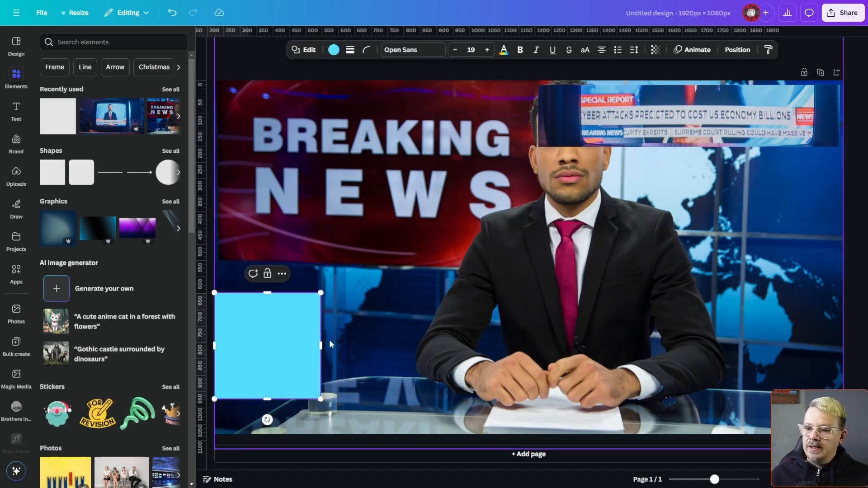
pyautogui.moveTo(322, 344); pyautogui.dragTo(840, 344)
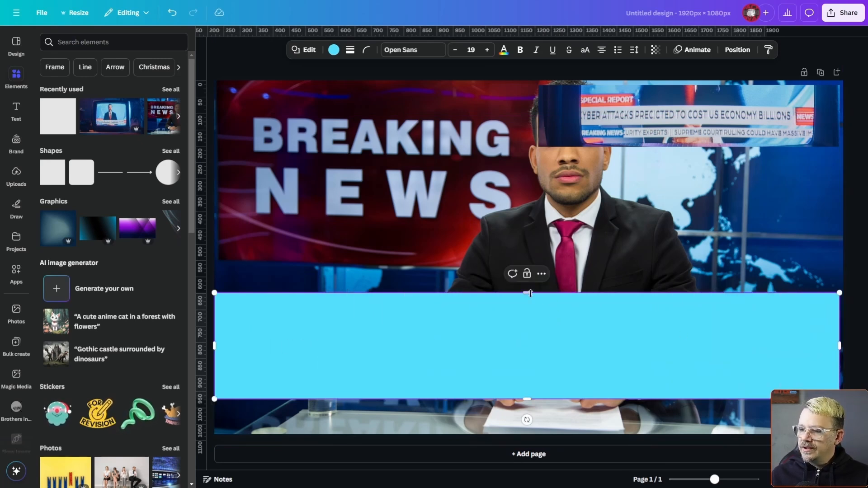
pyautogui.moveTo(530, 293); pyautogui.dragTo(530, 364)
pyautogui.click(692, 377)
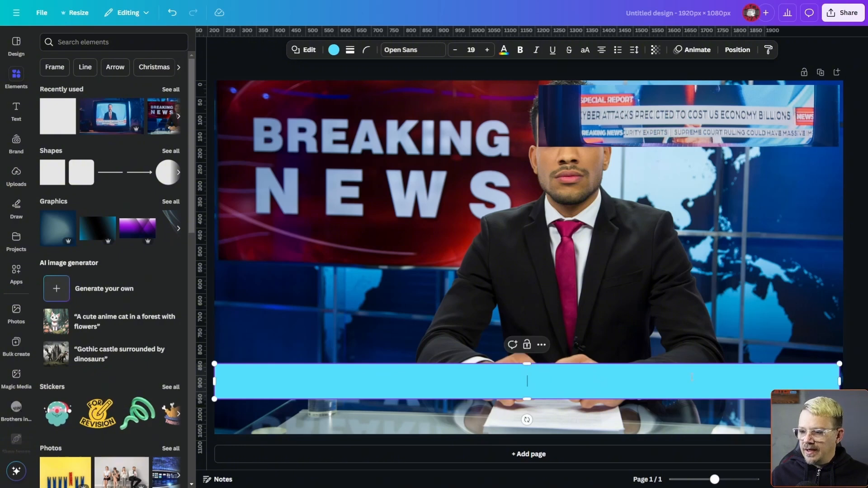
pyautogui.click(672, 356)
pyautogui.moveTo(654, 392); pyautogui.dragTo(654, 379)
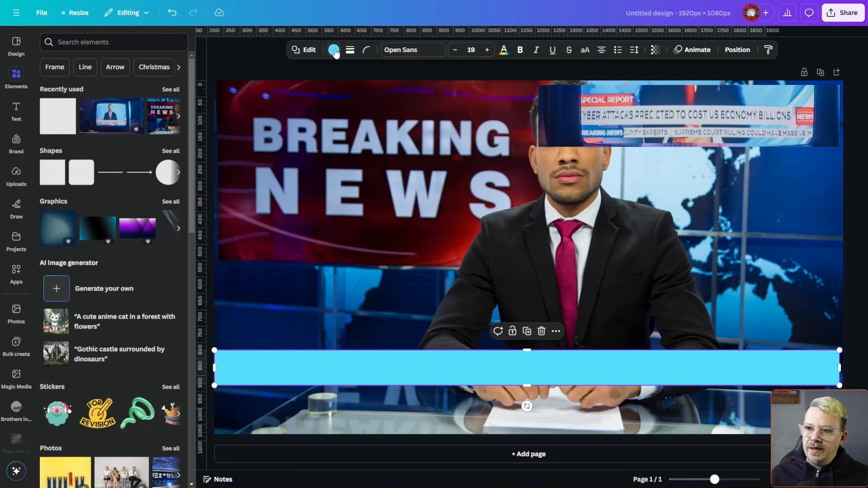
# Colour the bar white and extend it to the page's right edge.
pyautogui.click(335, 51)
pyautogui.click(146, 110)
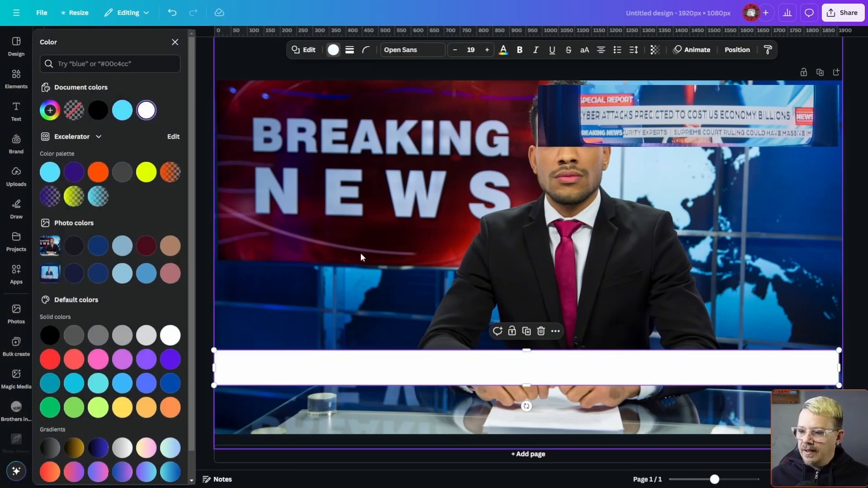
pyautogui.moveTo(839, 365); pyautogui.dragTo(844, 364)
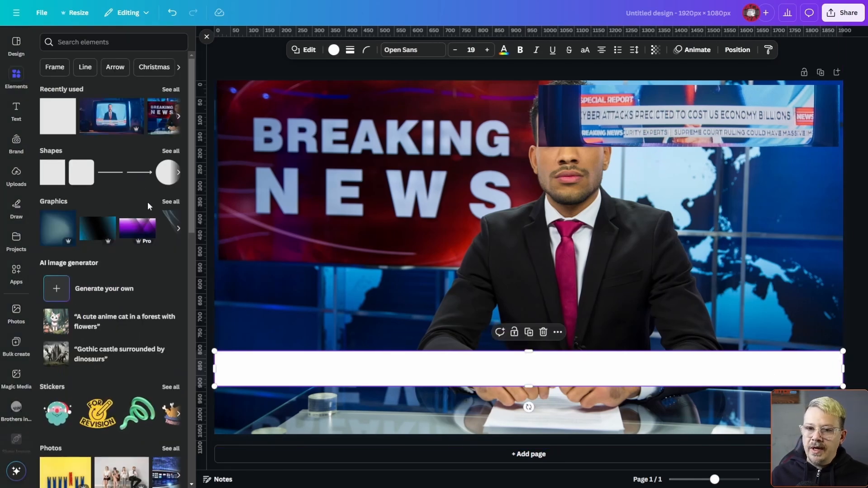
# Add body text reading "Most scientists beleive the earth is round, new study shows" on the white bar.
pyautogui.click(16, 111)
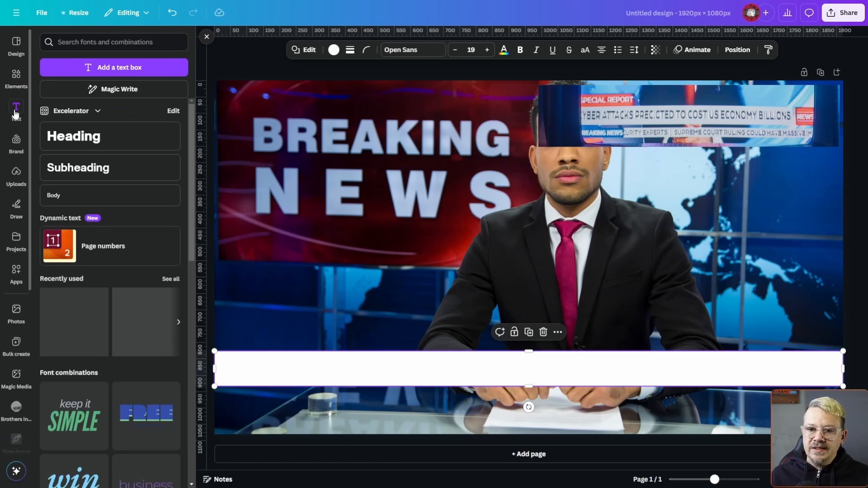
pyautogui.click(68, 194)
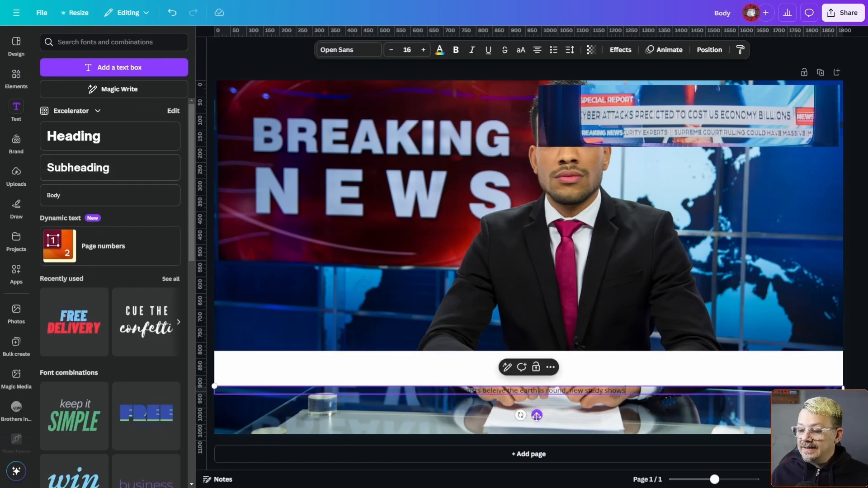
pyautogui.moveTo(537, 415); pyautogui.dragTo(536, 395)
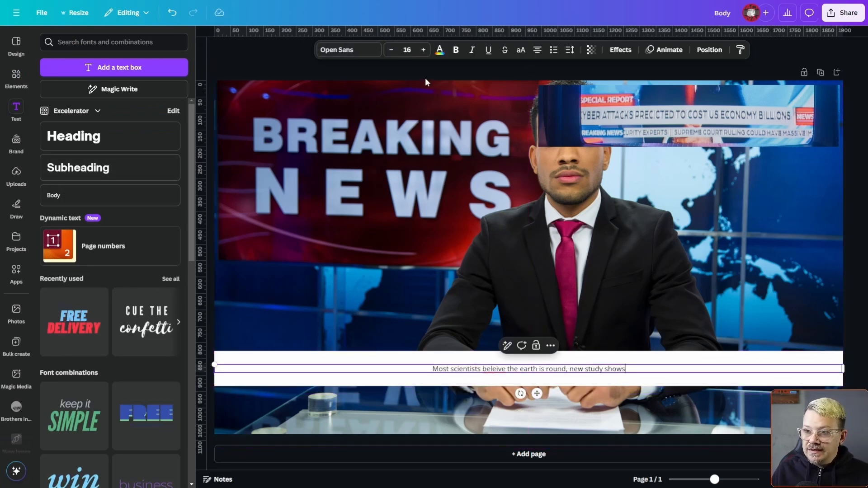
# Set the headline's font size to 47 and centre the text vertically on the white bar.
pyautogui.click(424, 50)
pyautogui.click(423, 51)
pyautogui.click(423, 50)
pyautogui.click(424, 51)
pyautogui.click(423, 50)
pyautogui.click(424, 50)
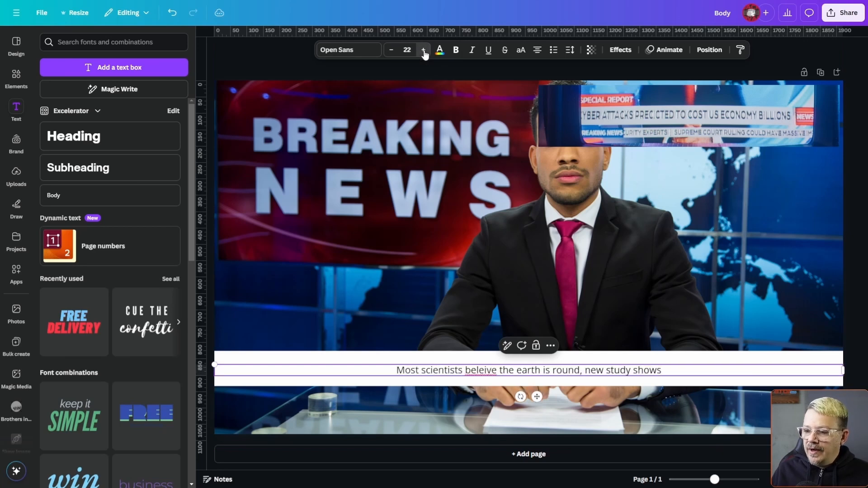
pyautogui.click(424, 51)
pyautogui.click(424, 51)
pyautogui.click(423, 50)
pyautogui.click(424, 50)
pyautogui.click(424, 51)
pyautogui.click(424, 50)
pyautogui.click(424, 51)
pyautogui.click(423, 50)
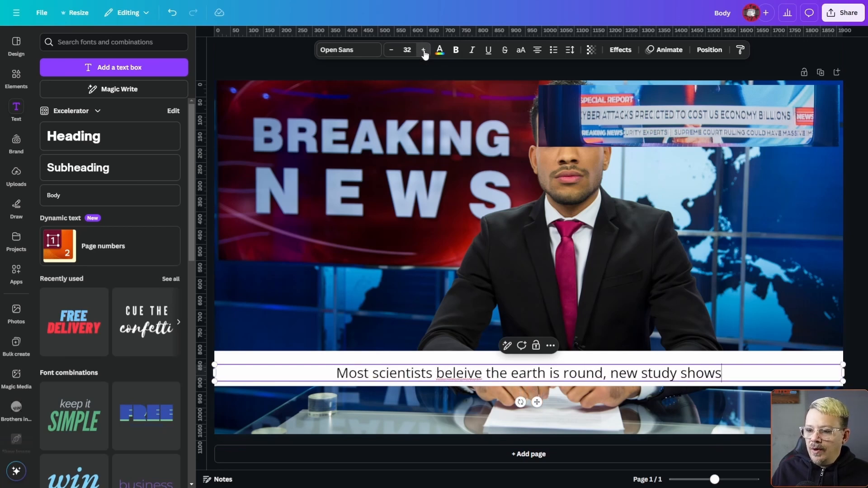
pyautogui.click(424, 50)
pyautogui.click(424, 50)
pyautogui.click(424, 51)
pyautogui.click(423, 50)
pyautogui.click(424, 50)
pyautogui.click(423, 50)
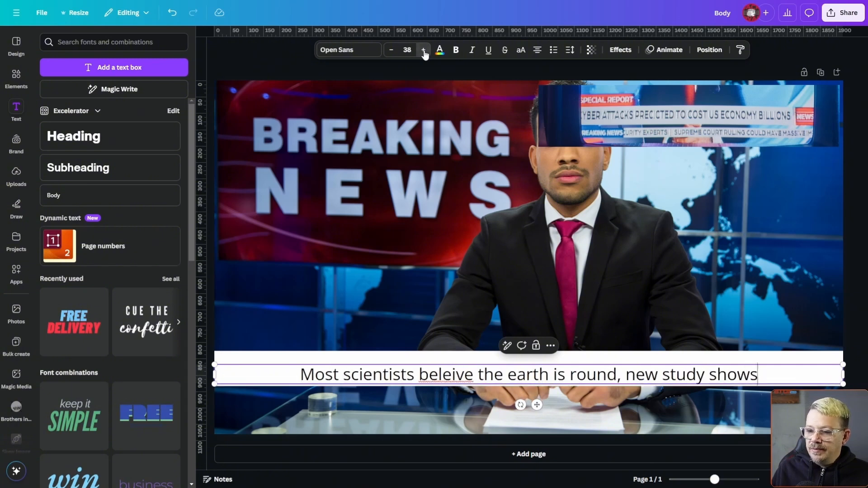
pyautogui.click(424, 50)
pyautogui.click(424, 51)
pyautogui.click(424, 50)
pyautogui.click(424, 50)
pyautogui.click(424, 50)
pyautogui.click(424, 50)
pyautogui.click(423, 50)
pyautogui.click(424, 51)
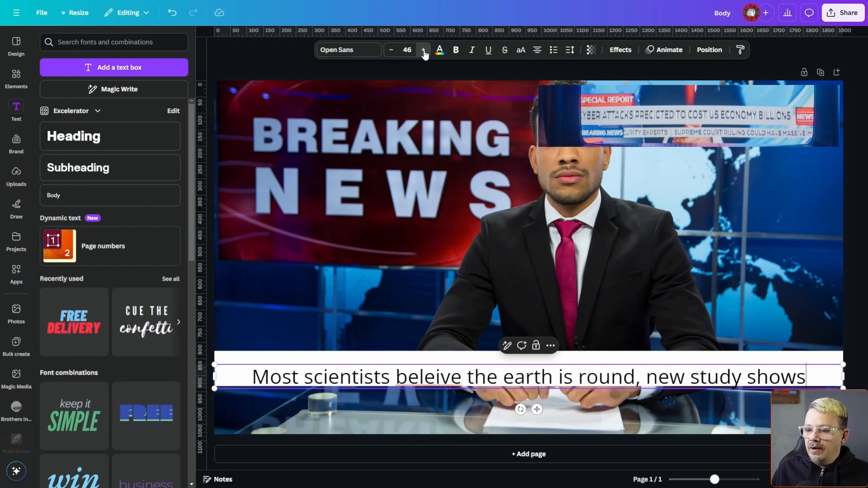
pyautogui.click(423, 51)
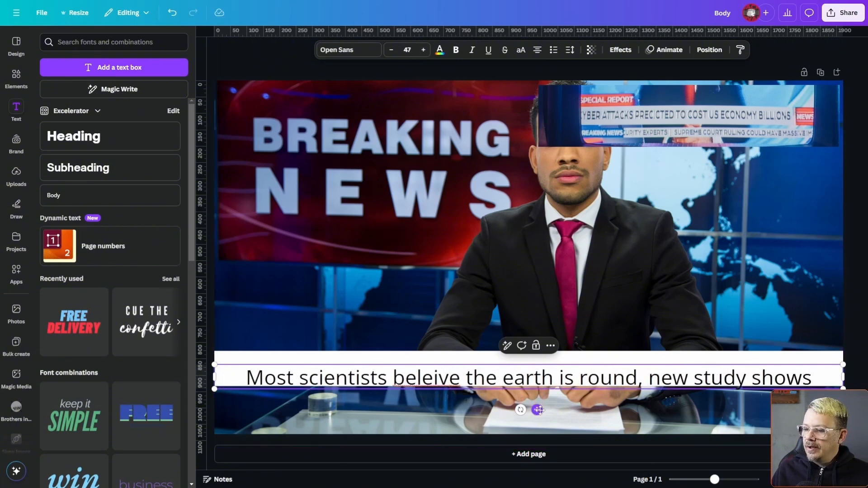
pyautogui.moveTo(538, 411); pyautogui.dragTo(538, 402)
# Correct the misspelled word in the headline to "believe" using the suggested spelling.
pyautogui.click(502, 370)
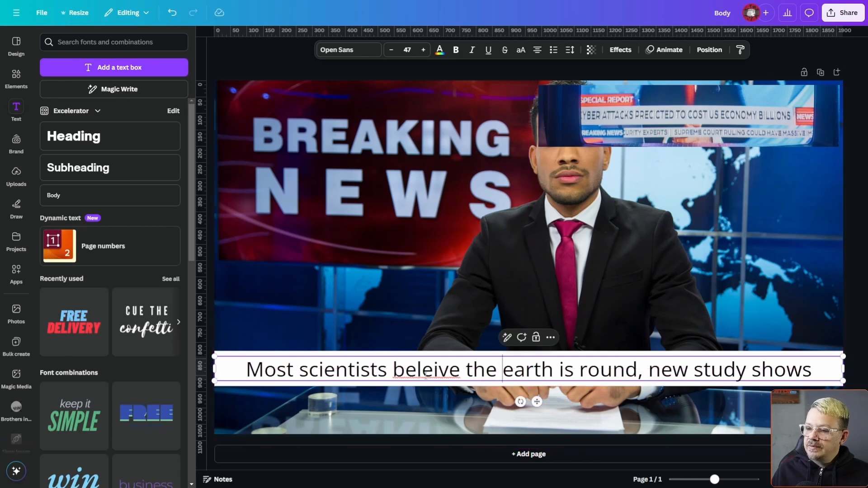
pyautogui.rightClick(426, 374)
pyautogui.click(459, 163)
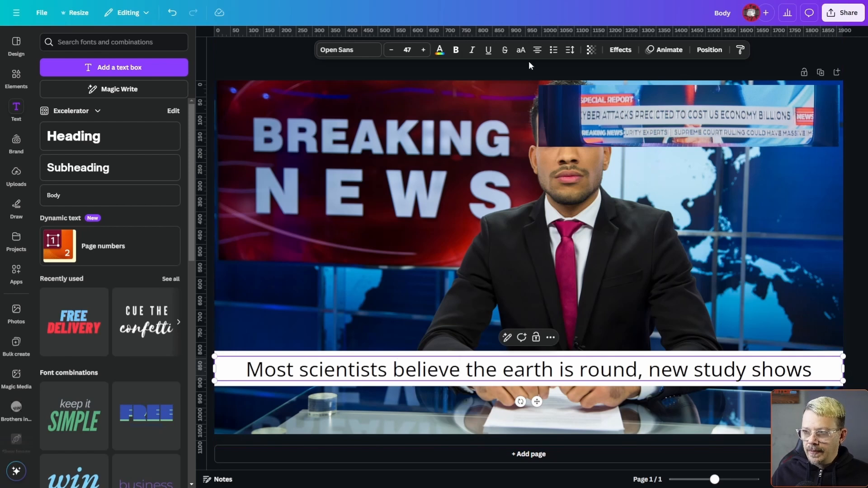
# Make the headline uppercase and bold, and reduce its font size to 38 so it fits on one line.
pyautogui.click(521, 50)
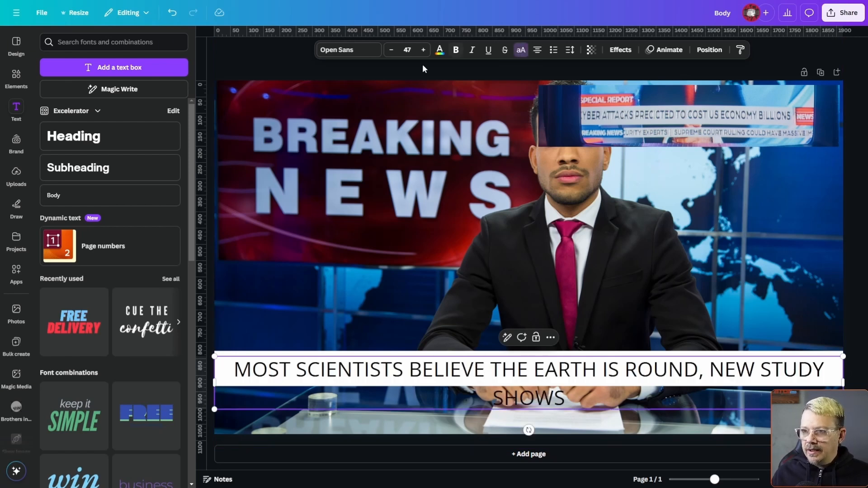
pyautogui.click(455, 50)
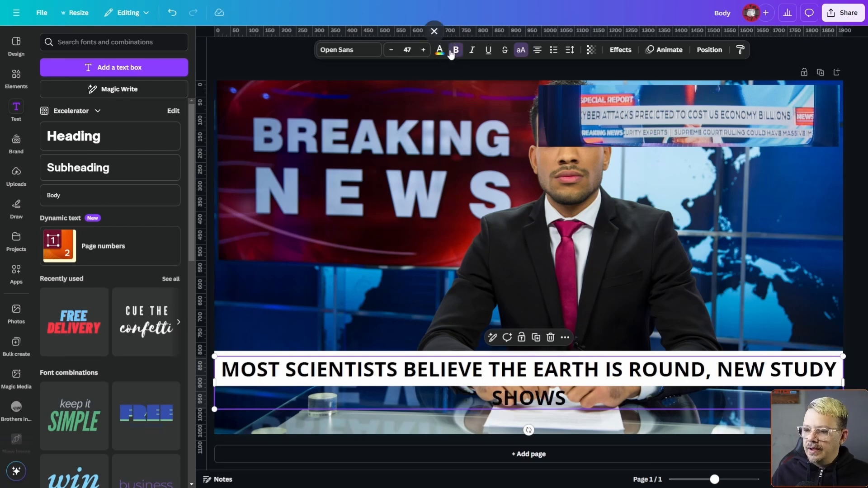
pyautogui.click(391, 50)
pyautogui.click(392, 50)
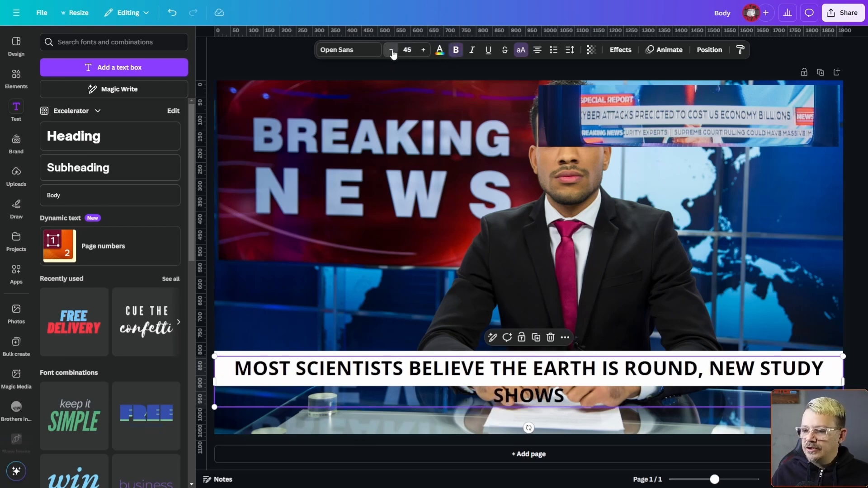
pyautogui.click(392, 50)
pyautogui.click(392, 50)
pyautogui.click(391, 50)
pyautogui.click(391, 50)
pyautogui.click(391, 50)
pyautogui.click(392, 50)
pyautogui.click(392, 50)
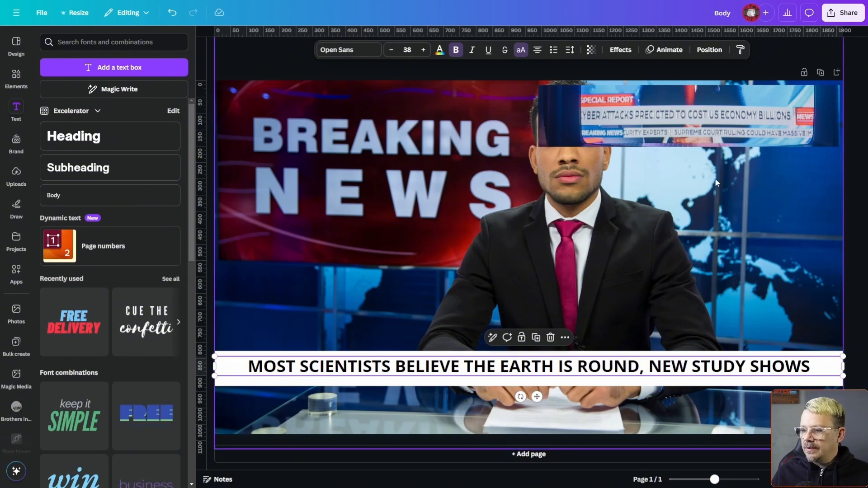
# Reduce the white bar's height to fit the headline and centre the text vertically within it.
pyautogui.press('Up')
pyautogui.press('Up')
pyautogui.press('Up')
pyautogui.press('Up')
pyautogui.press('Up')
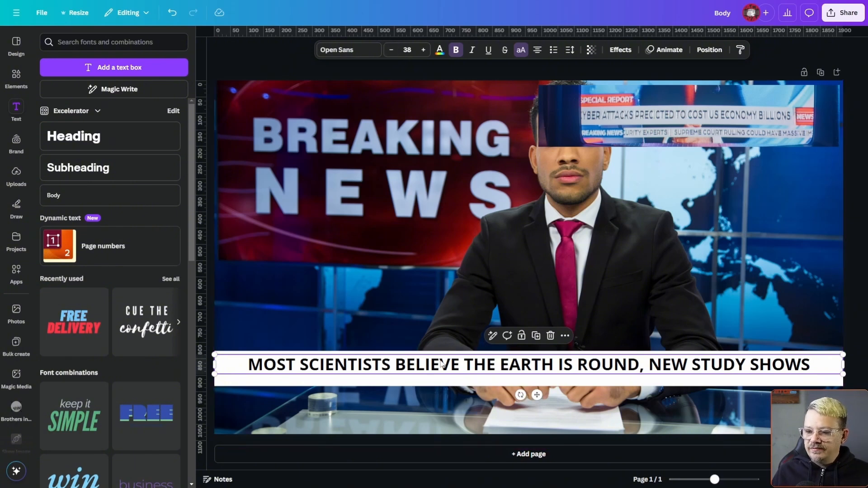
pyautogui.click(599, 385)
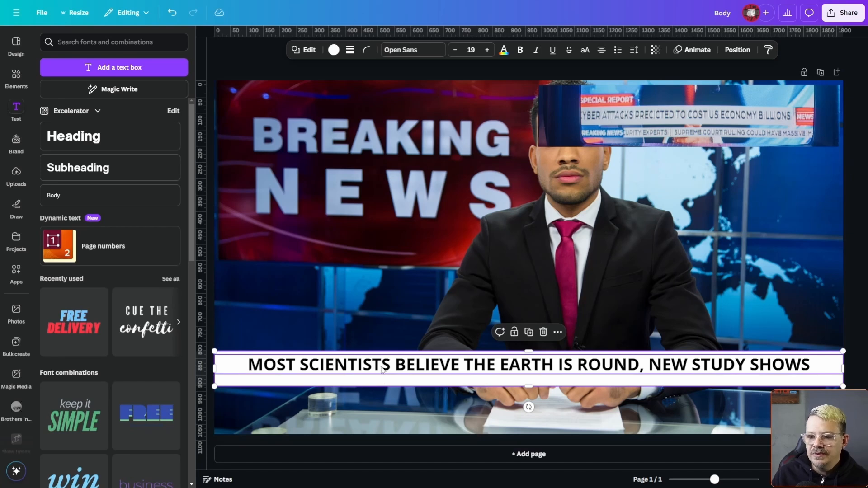
pyautogui.click(438, 366)
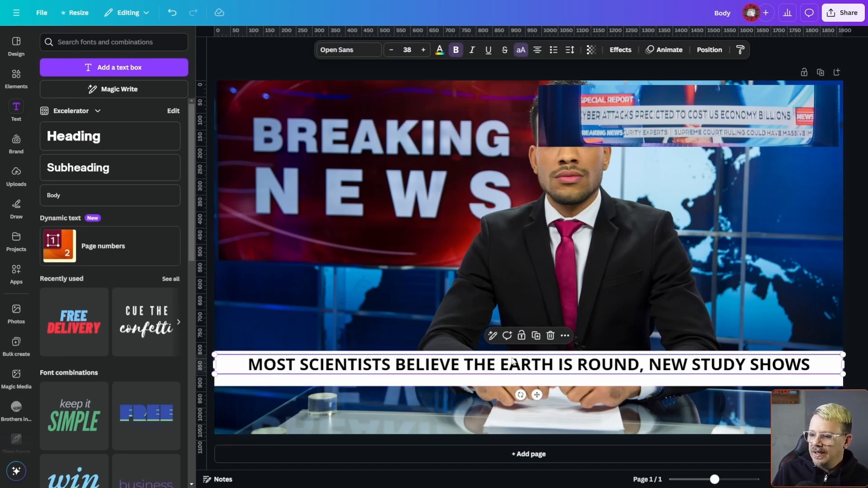
pyautogui.moveTo(537, 395); pyautogui.dragTo(530, 379)
pyautogui.click(533, 384)
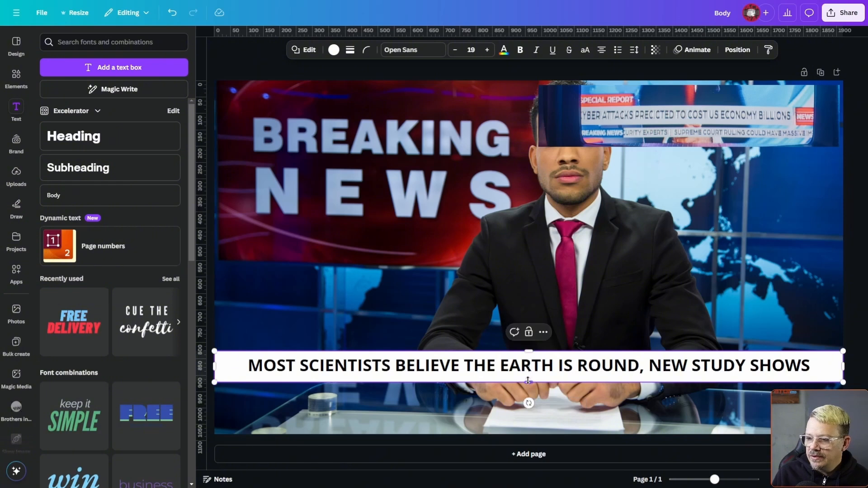
pyautogui.click(405, 369)
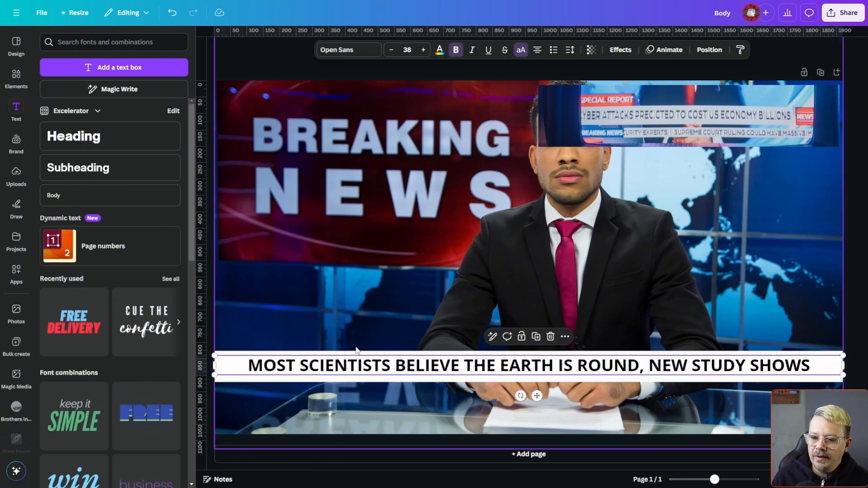
# Add a square at the white bar's left end and resize it into a block slightly taller than the bar.
pyautogui.click(17, 76)
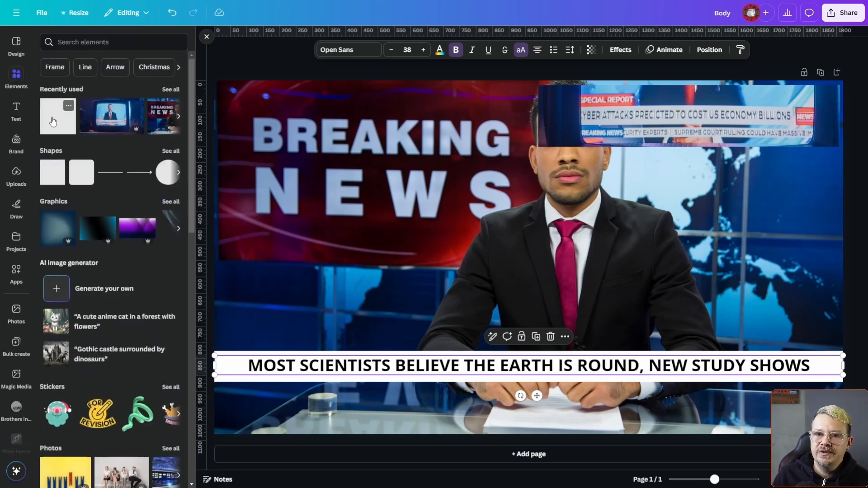
pyautogui.click(57, 126)
pyautogui.moveTo(527, 220); pyautogui.dragTo(284, 292)
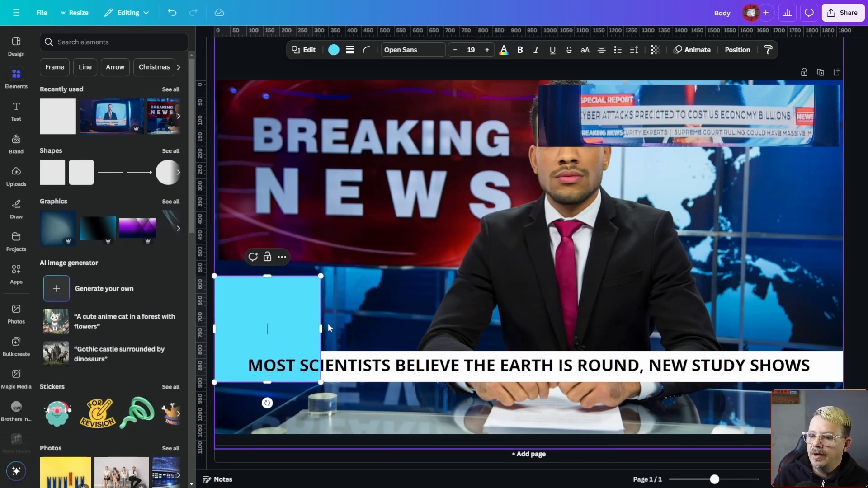
pyautogui.moveTo(321, 329); pyautogui.dragTo(291, 329)
pyautogui.moveTo(252, 276); pyautogui.dragTo(252, 339)
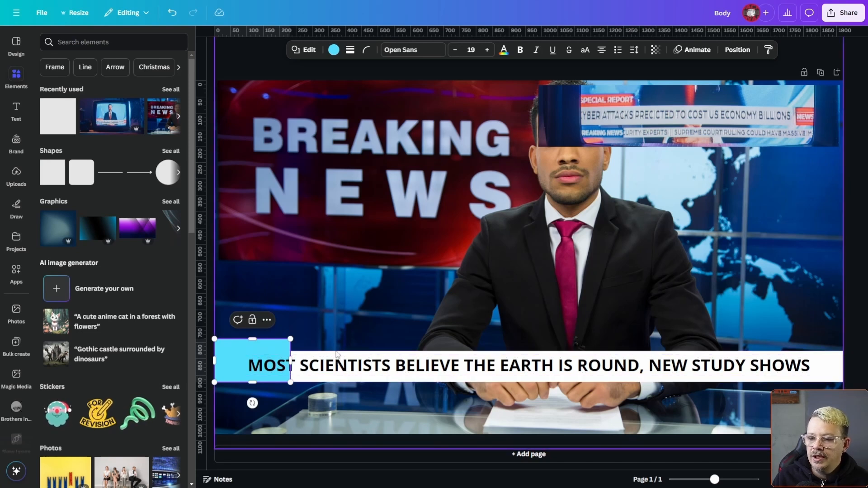
# Narrow the headline's text box to start at the block's right edge and set its font size to 37.
pyautogui.click(340, 357)
pyautogui.moveTo(215, 366); pyautogui.dragTo(375, 367)
pyautogui.moveTo(216, 365); pyautogui.dragTo(292, 361)
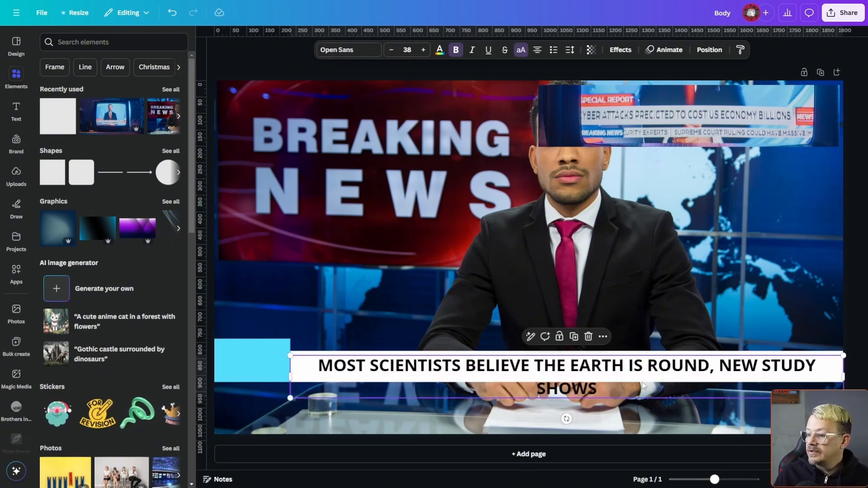
# Colour the block beside the headline orange from the brand palette.
pyautogui.click(244, 361)
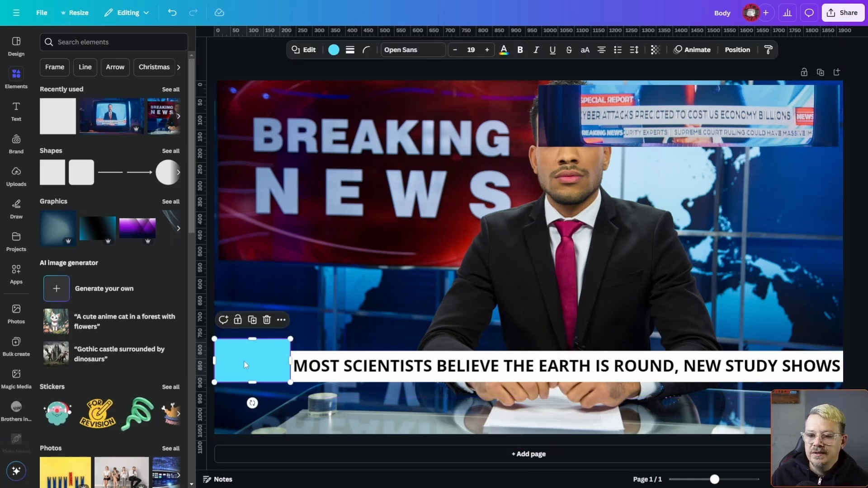
pyautogui.click(334, 52)
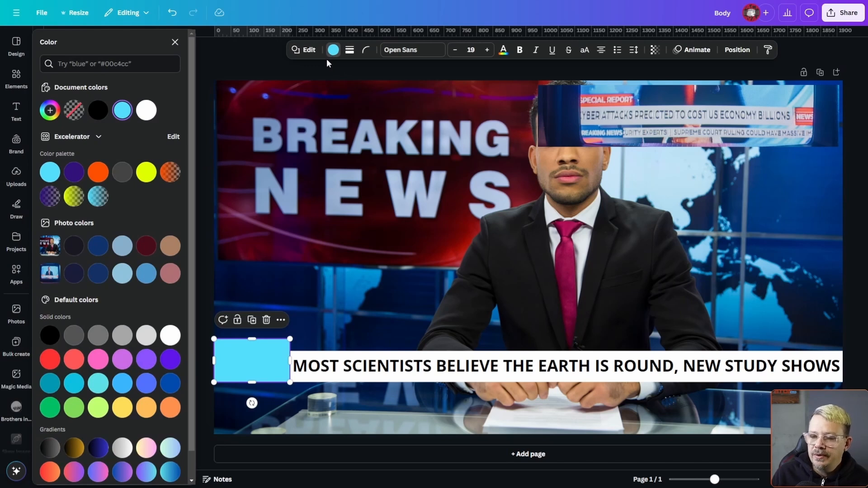
pyautogui.click(98, 172)
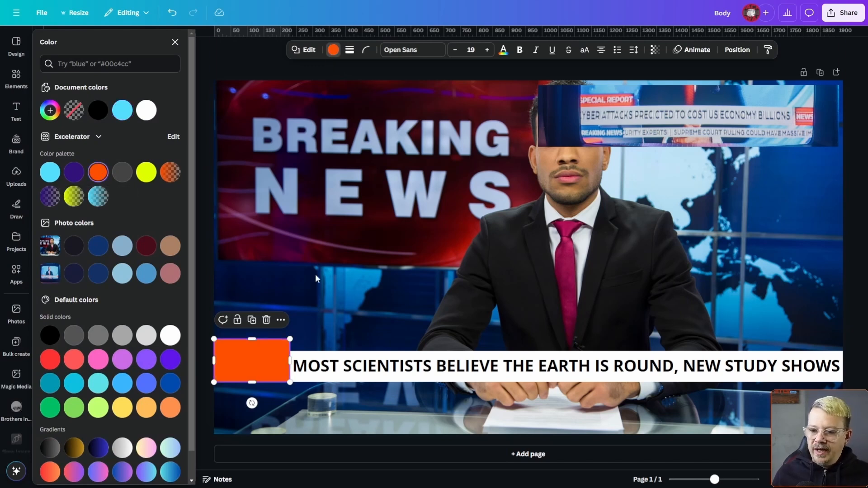
pyautogui.doubleClick(267, 360)
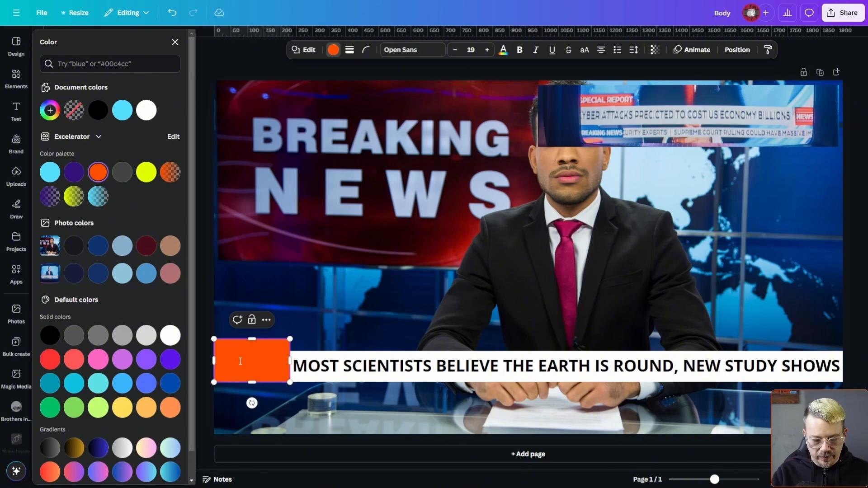
pyautogui.press('BackSpace')
pyautogui.click(324, 329)
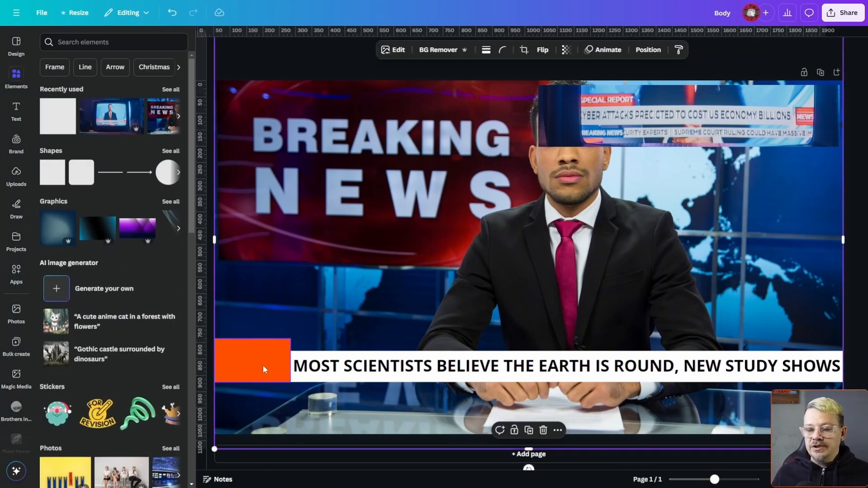
# Add the round brand logo, shrink it to fit the block's height and place it at the block's left side.
pyautogui.click(18, 145)
pyautogui.click(67, 182)
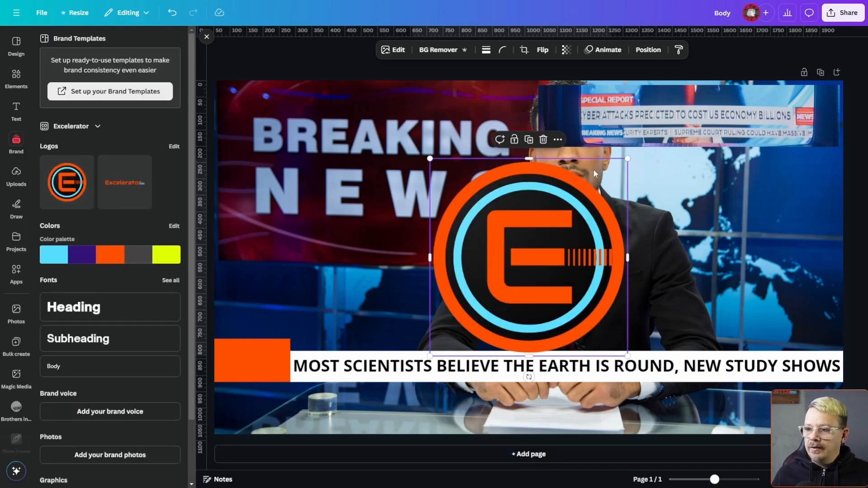
pyautogui.moveTo(628, 158); pyautogui.dragTo(480, 301)
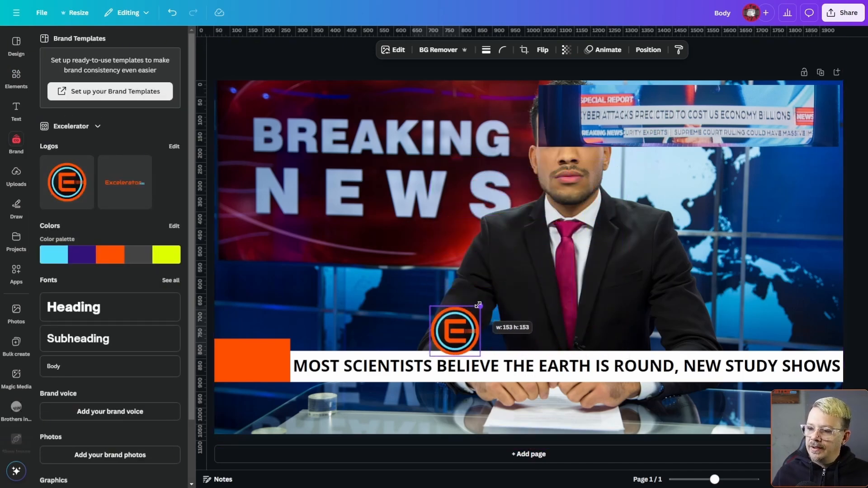
pyautogui.moveTo(434, 334); pyautogui.dragTo(217, 365)
# Colour the block behind the logo dark purple from the brand palette.
pyautogui.click(233, 382)
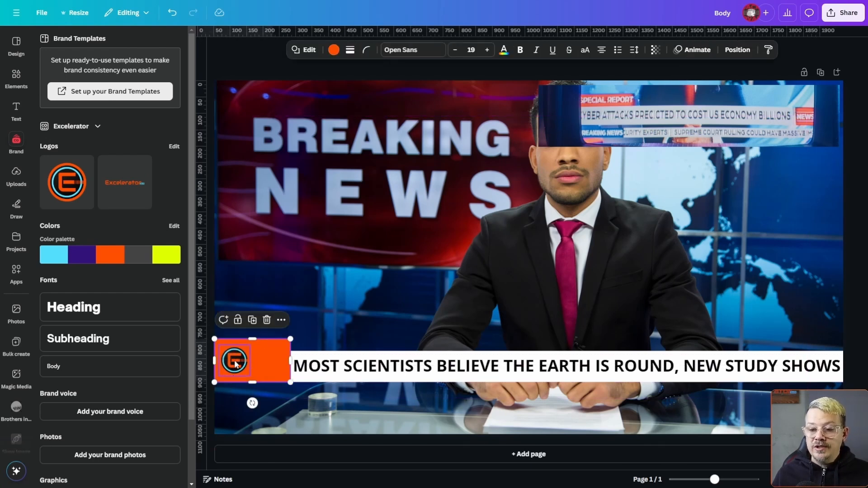
pyautogui.click(334, 50)
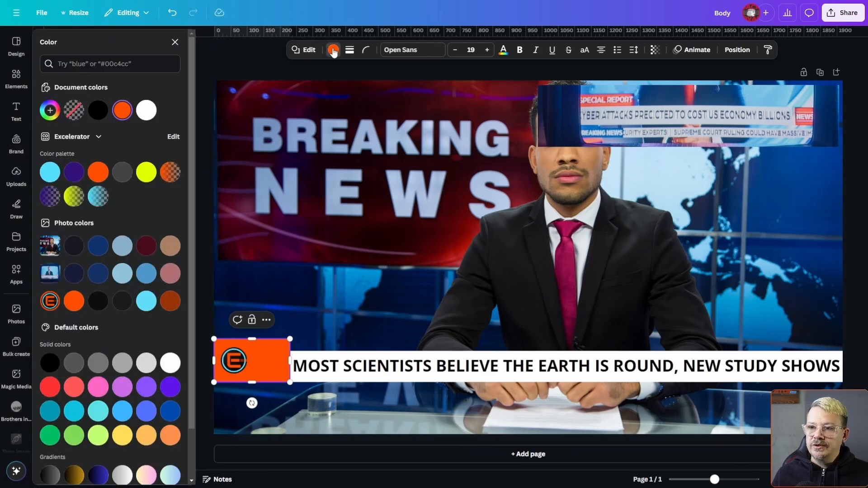
pyautogui.click(74, 172)
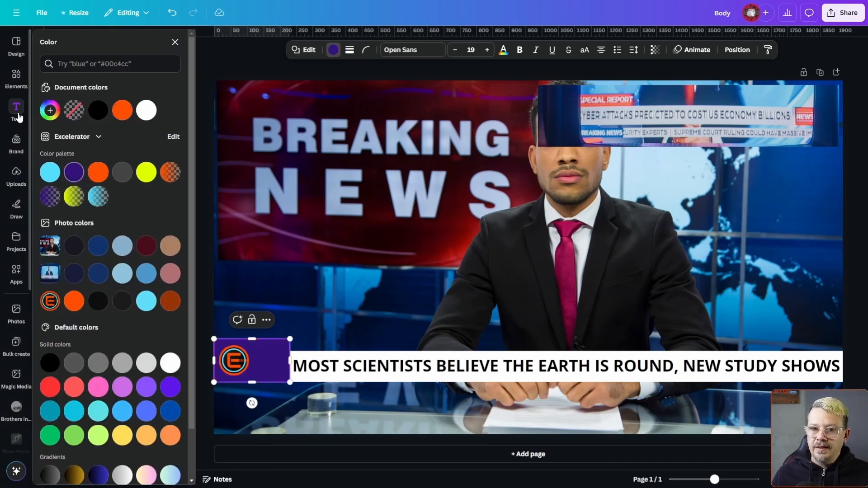
# Add body text reading "NEWS" and place it beside the logo on the purple block.
pyautogui.click(16, 108)
pyautogui.click(83, 197)
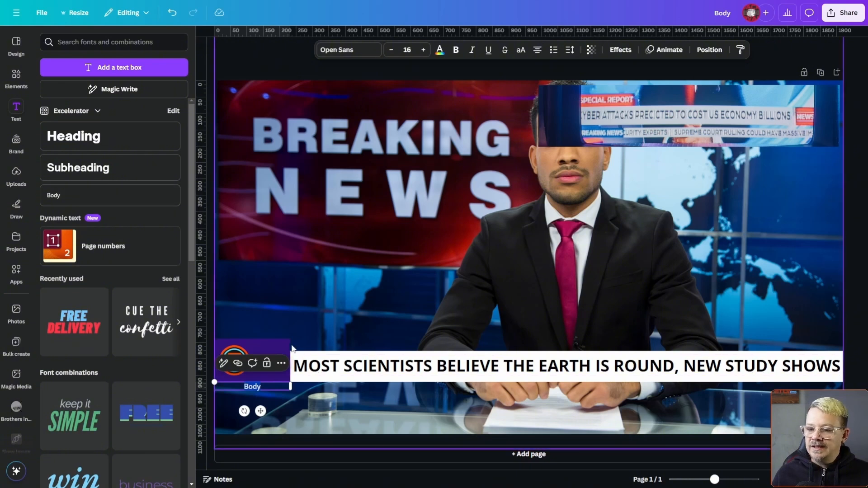
pyautogui.write('NEWS')
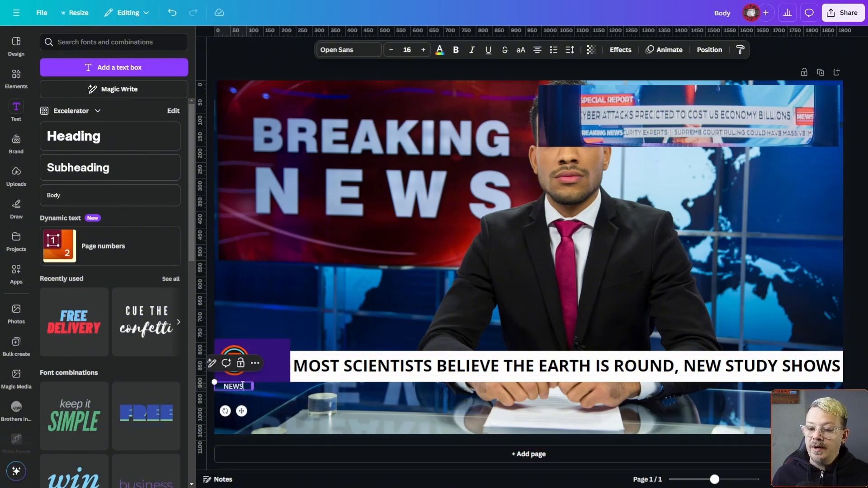
pyautogui.moveTo(242, 409); pyautogui.dragTo(280, 383)
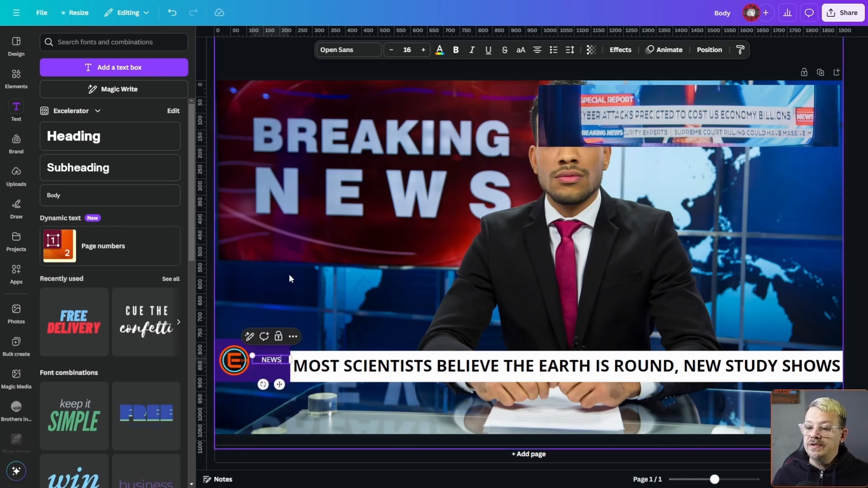
# Set the "NEWS" text in Audiowide Regular at font size 28.
pyautogui.click(349, 50)
pyautogui.click(113, 307)
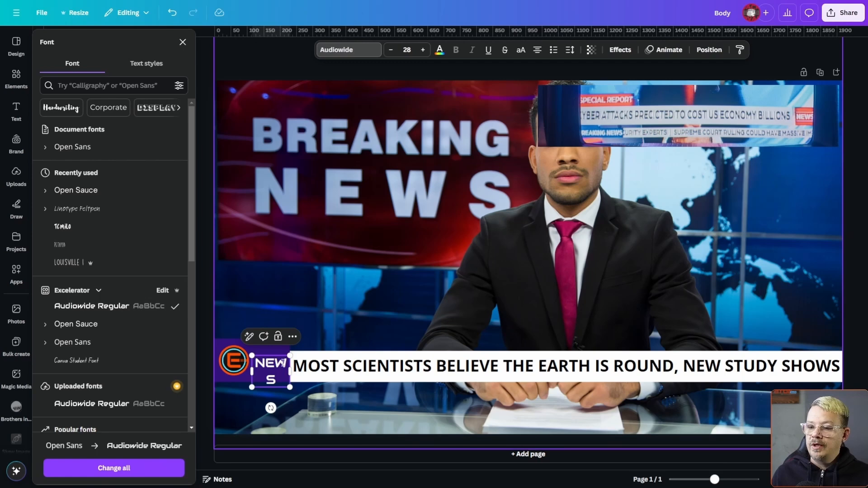
pyautogui.click(283, 363)
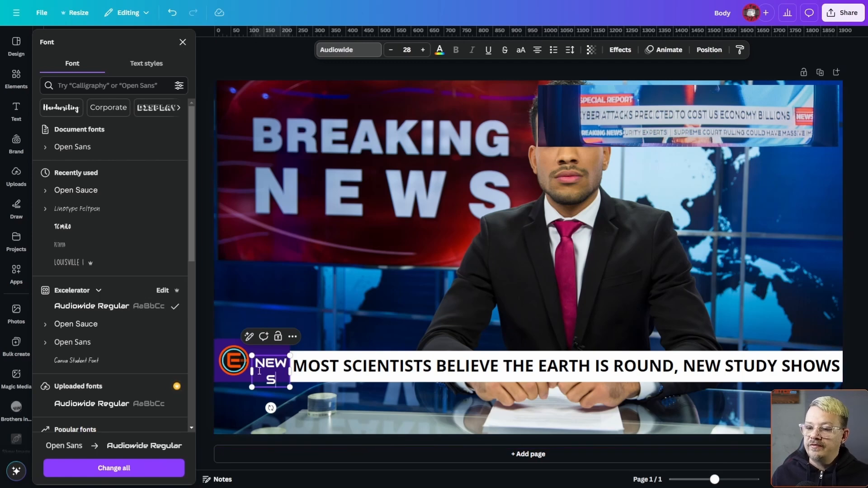
# Widen the purple block and the "NEWS" text box so the word fits on one line beside the logo.
pyautogui.moveTo(250, 370); pyautogui.dragTo(309, 362)
pyautogui.click(244, 370)
pyautogui.click(270, 356)
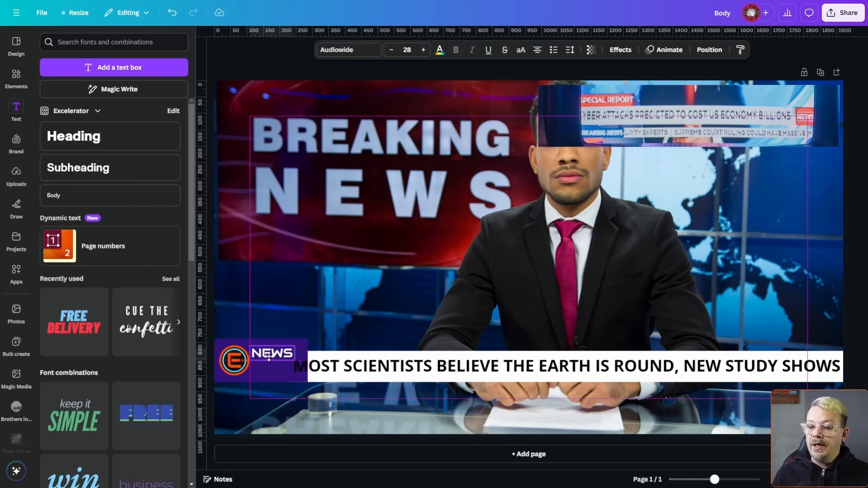
# Add a matching "now..." line below "NEWS" on the purple block and left-align both texts.
pyautogui.moveTo(275, 354); pyautogui.dragTo(286, 372)
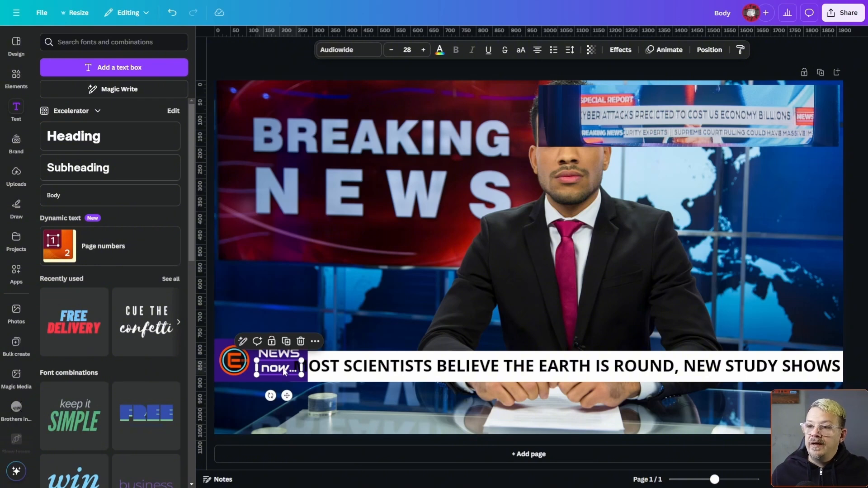
pyautogui.click(537, 51)
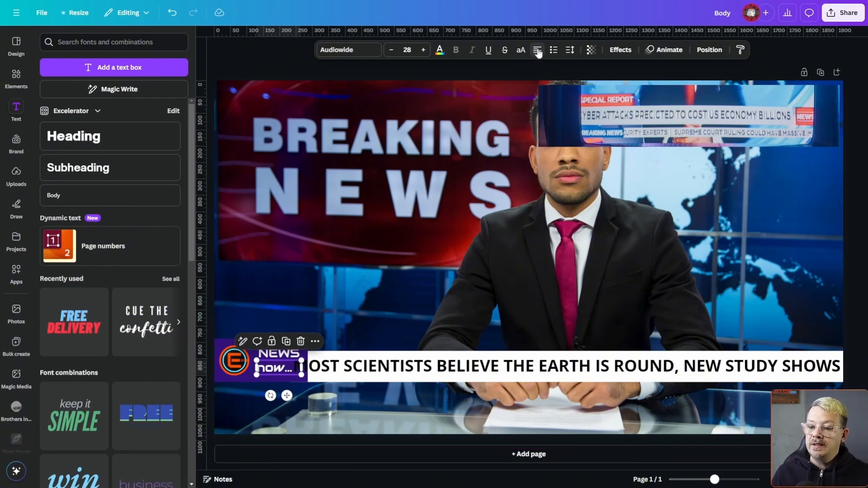
pyautogui.click(282, 356)
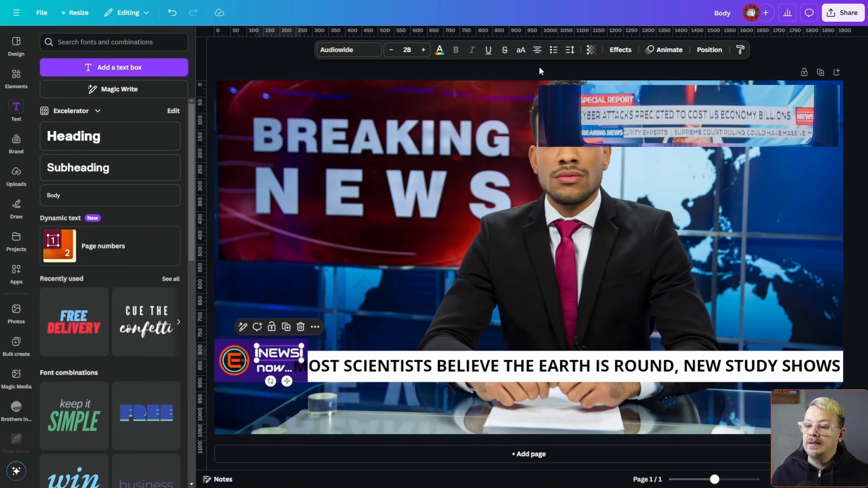
pyautogui.click(538, 52)
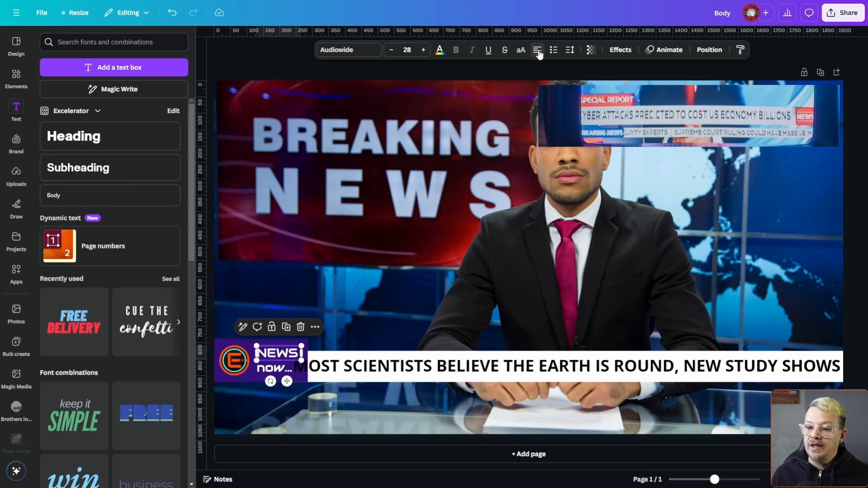
# Narrow the purple block and the headline text box, and shift the "NEWS" and "now..." texts left to stay inside the block.
pyautogui.click(258, 409)
pyautogui.click(319, 369)
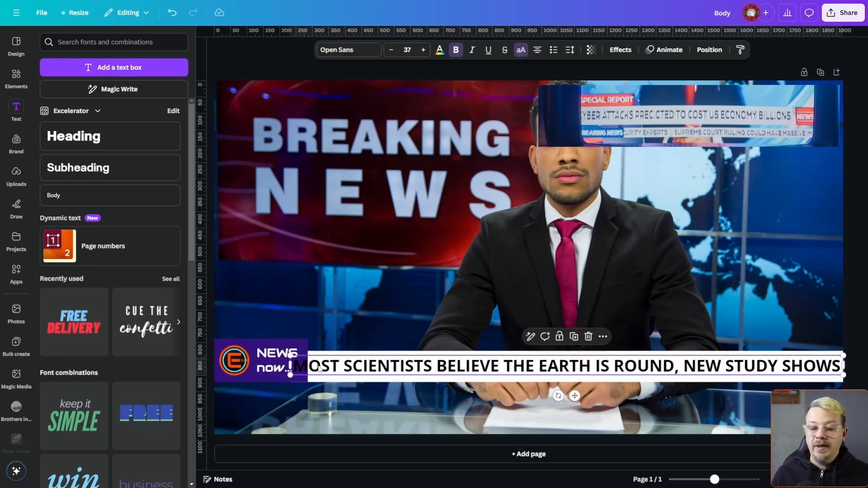
pyautogui.click(305, 360)
pyautogui.moveTo(291, 365)
pyautogui.mouseDown()
pyautogui.moveTo(308, 365)
pyautogui.moveTo(300, 359)
pyautogui.mouseUp()
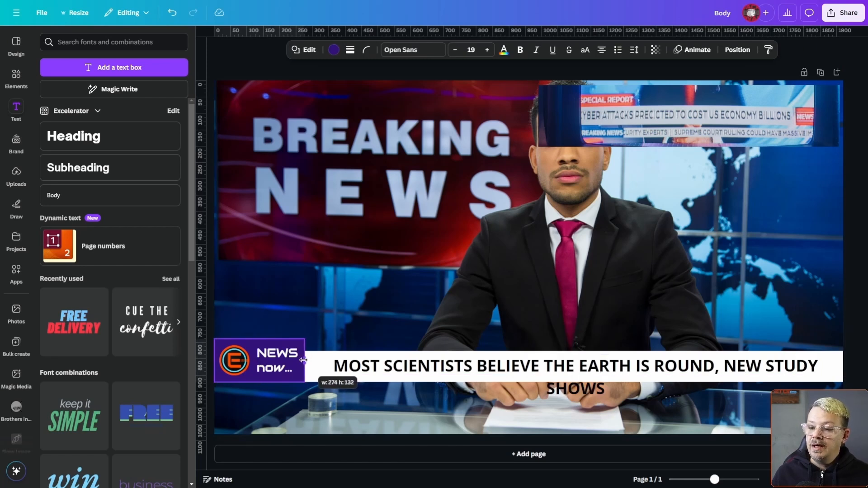
pyautogui.click(274, 355)
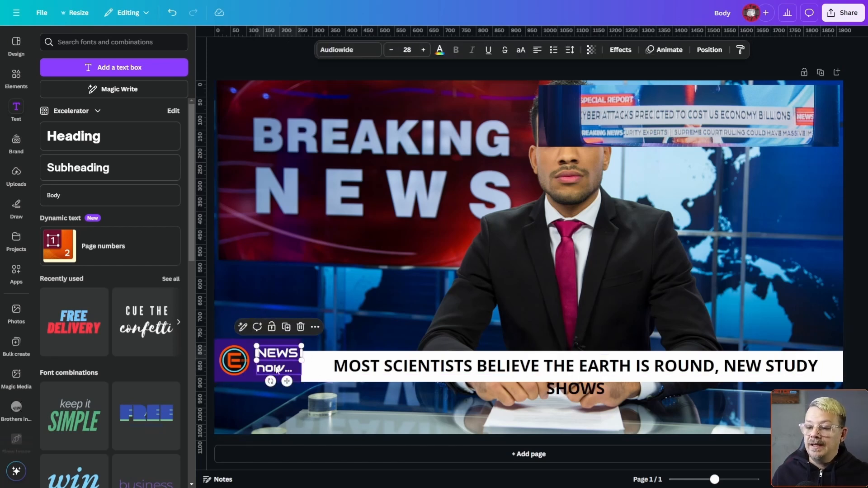
# Extend the headline text box to the purple block's edge and set the headline to font size 36 so it fits on one line.
pyautogui.click(308, 375)
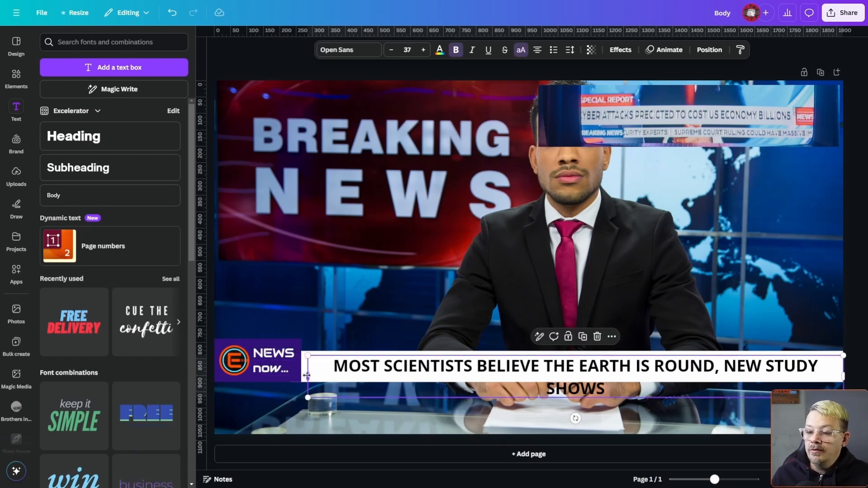
pyautogui.moveTo(307, 375); pyautogui.dragTo(300, 375)
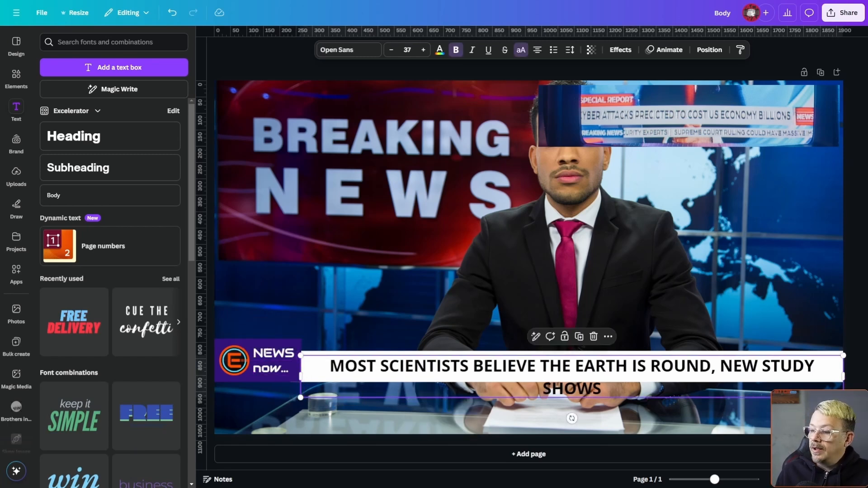
pyautogui.click(333, 335)
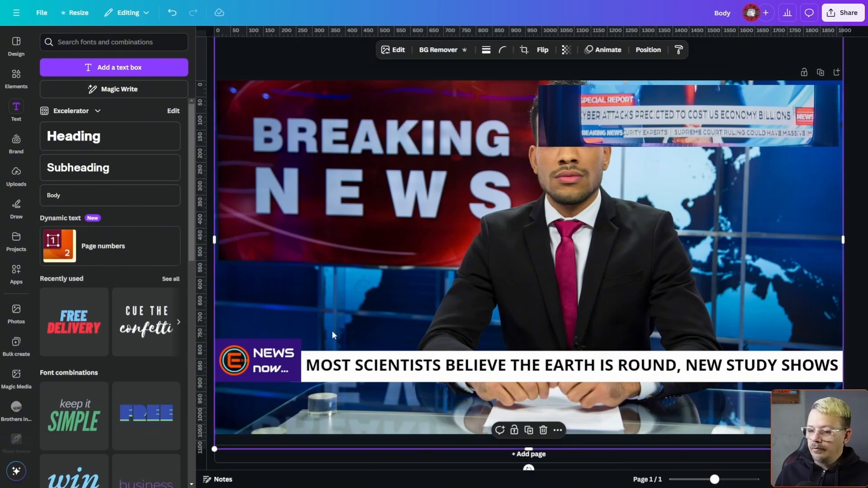
# Delete the "now..." line and center "NEWS" vertically beside the logo.
pyautogui.click(271, 371)
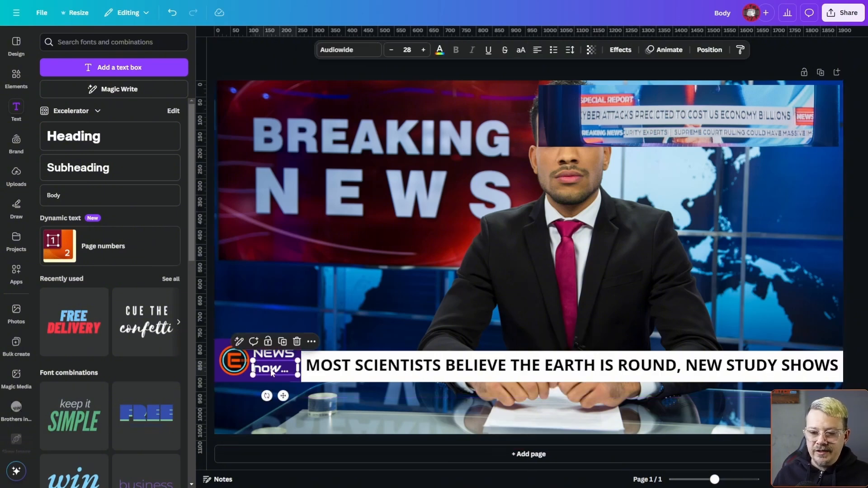
pyautogui.press('Delete')
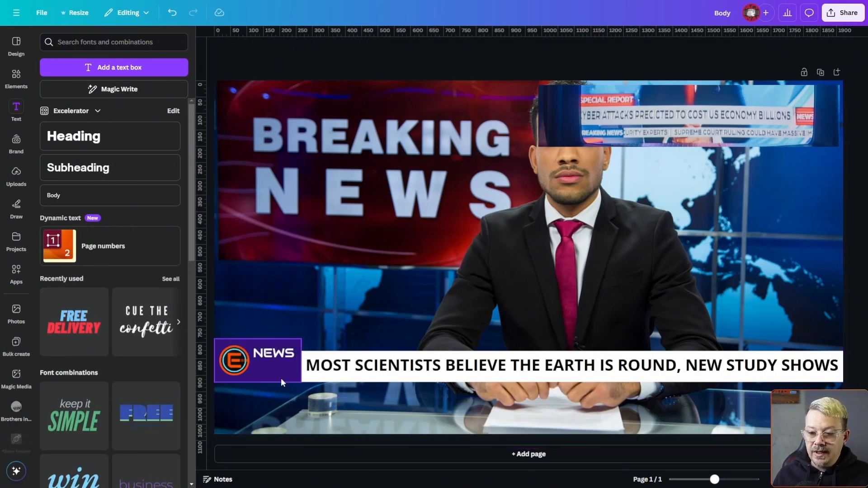
pyautogui.click(274, 356)
pyautogui.moveTo(274, 357); pyautogui.dragTo(273, 358)
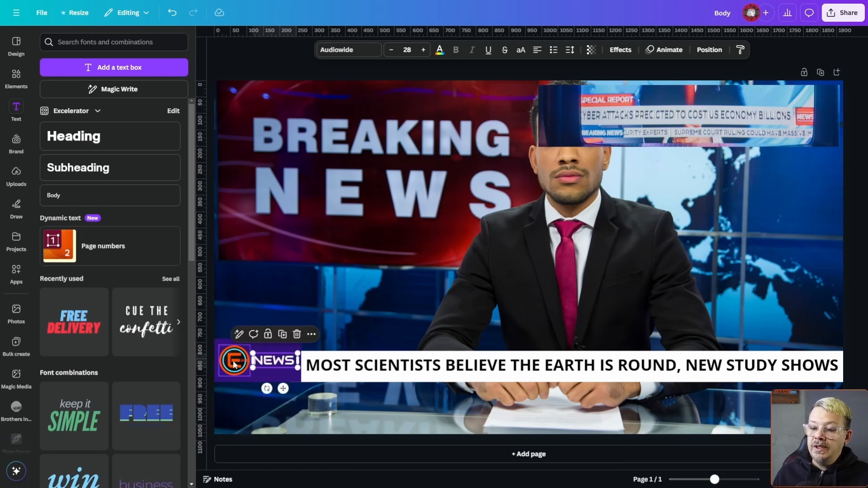
# Color the "NEWS" text with the orange of the Excelerator brand palette and inspect the logo block up close.
pyautogui.click(262, 396)
pyautogui.click(280, 365)
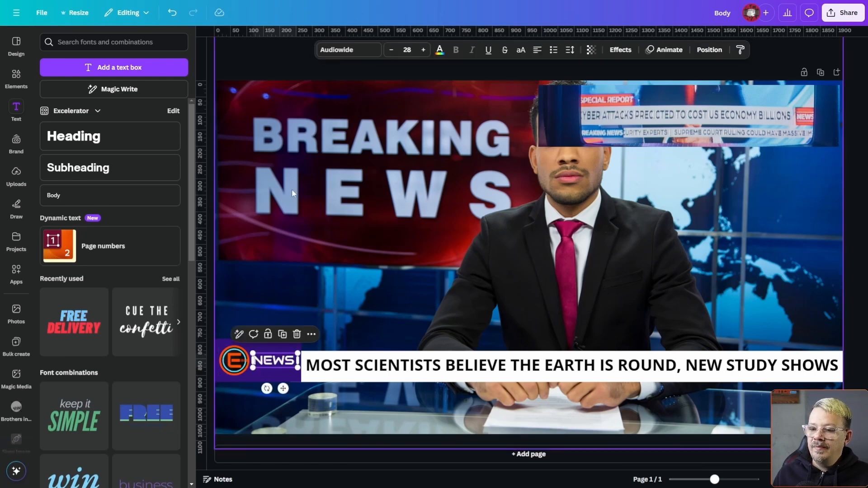
pyautogui.click(439, 51)
pyautogui.click(101, 173)
pyautogui.click(335, 231)
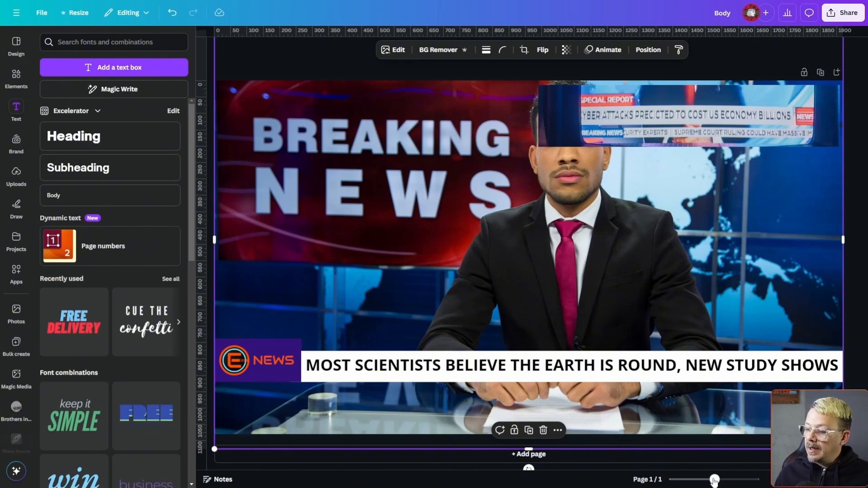
pyautogui.moveTo(714, 480); pyautogui.dragTo(726, 480)
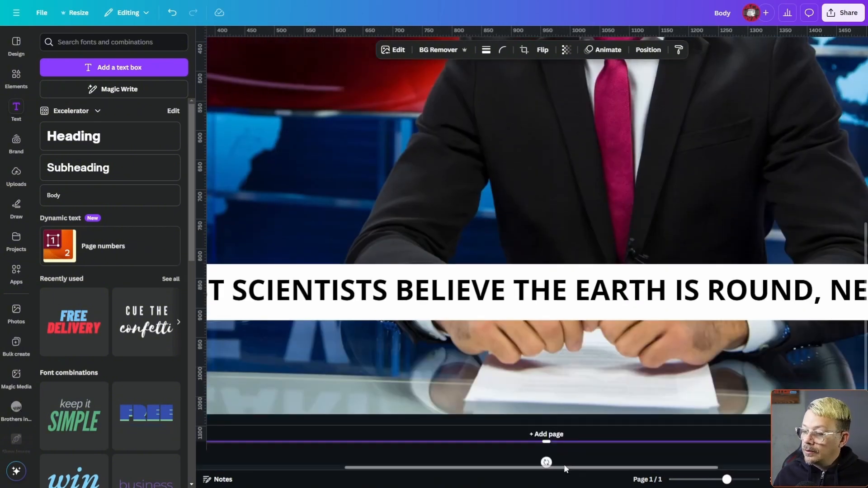
pyautogui.moveTo(565, 468); pyautogui.dragTo(389, 480)
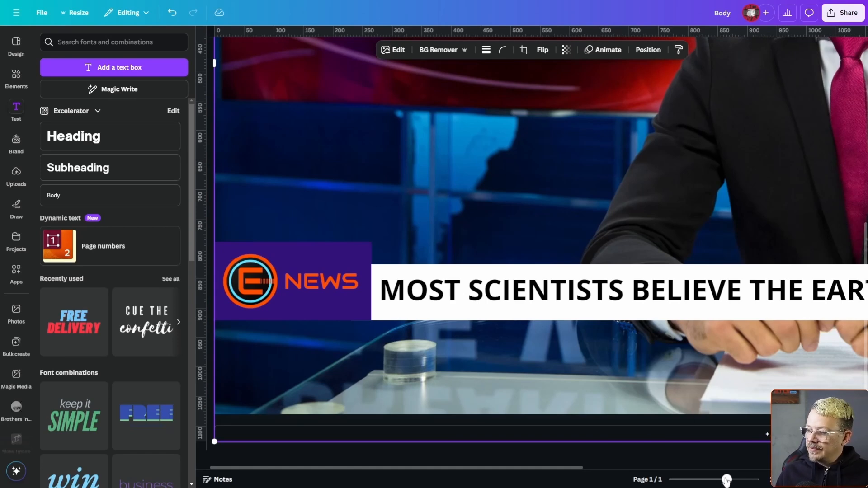
pyautogui.moveTo(726, 481); pyautogui.dragTo(711, 481)
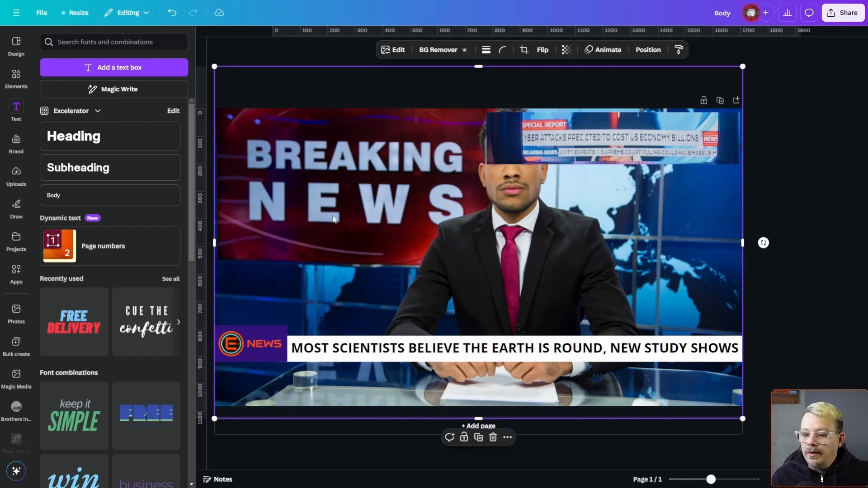
pyautogui.press('Escape')
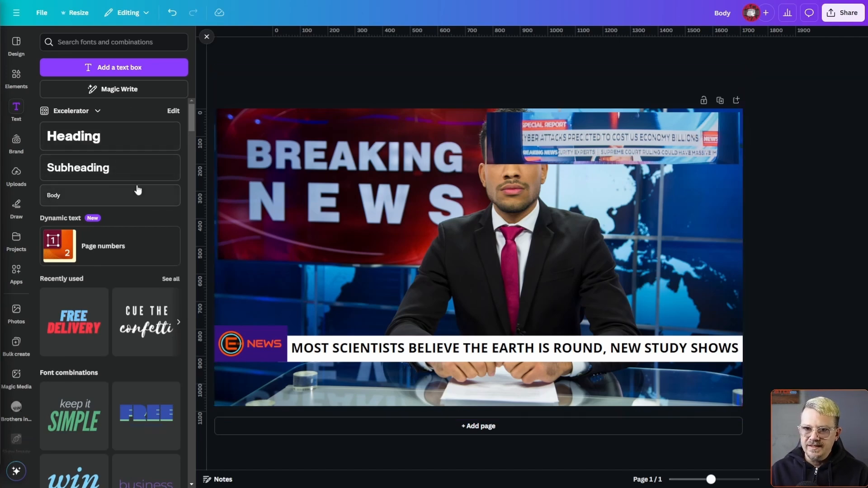
# Add a wide body text line just below the headline bar, reaching the page's right edge, in bold at font size 25.
pyautogui.click(102, 198)
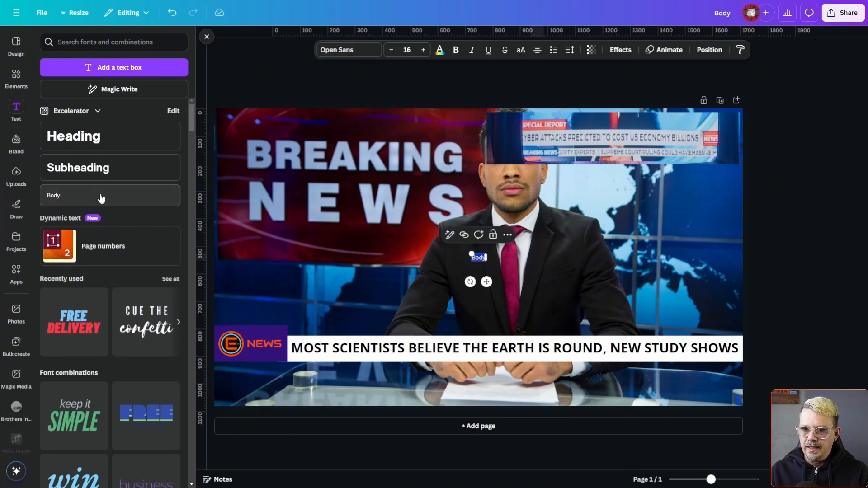
pyautogui.moveTo(486, 281); pyautogui.dragTo(745, 373)
pyautogui.click(423, 49)
pyautogui.click(423, 49)
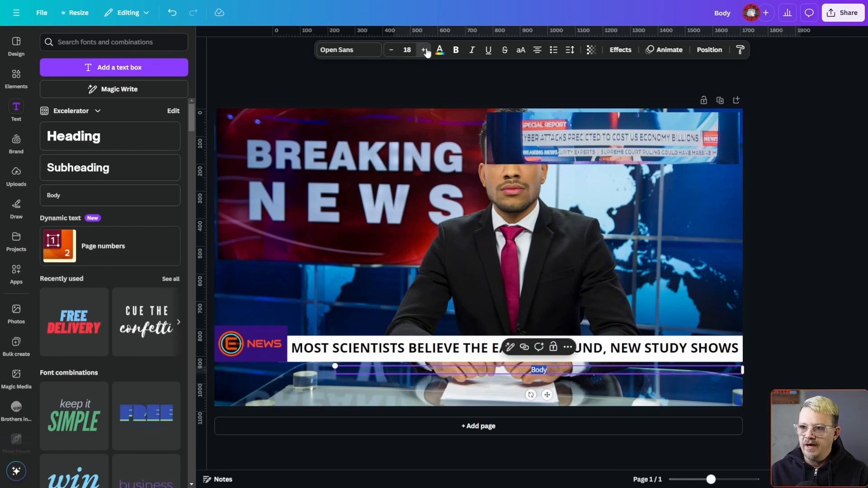
pyautogui.click(424, 50)
pyautogui.click(424, 50)
pyautogui.click(423, 49)
pyautogui.click(424, 50)
pyautogui.click(424, 50)
pyautogui.click(456, 50)
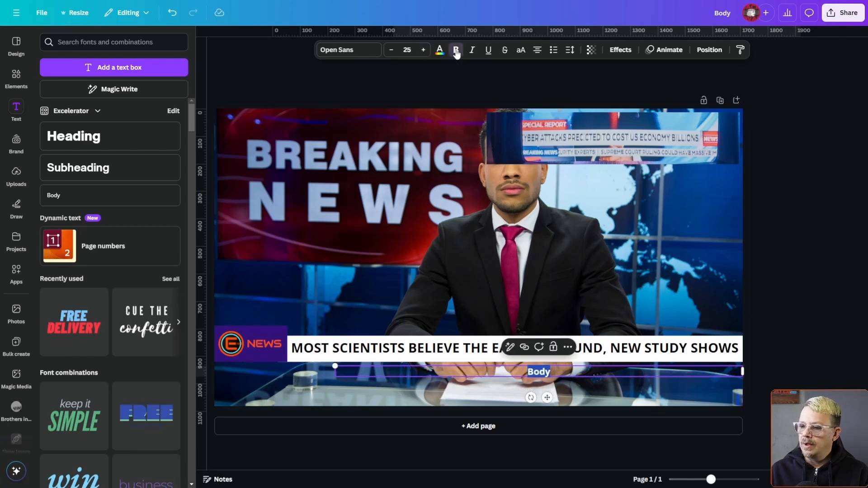
# Set the body line below the headline to font size 32 in all uppercase.
pyautogui.click(382, 355)
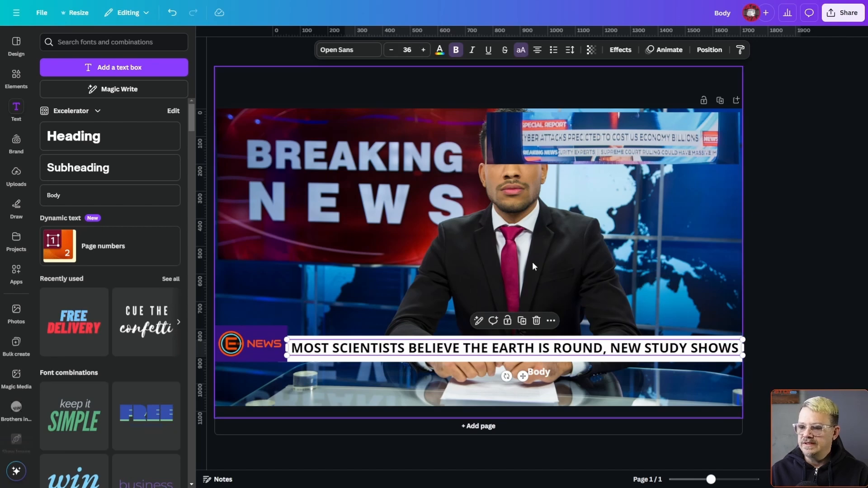
pyautogui.click(544, 375)
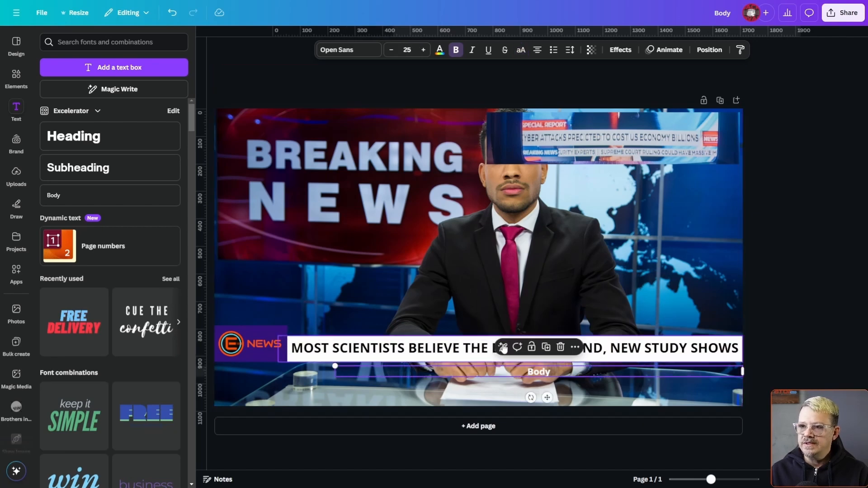
pyautogui.click(423, 49)
pyautogui.click(424, 50)
pyautogui.click(424, 50)
pyautogui.click(424, 50)
pyautogui.click(423, 49)
pyautogui.click(424, 50)
pyautogui.click(424, 50)
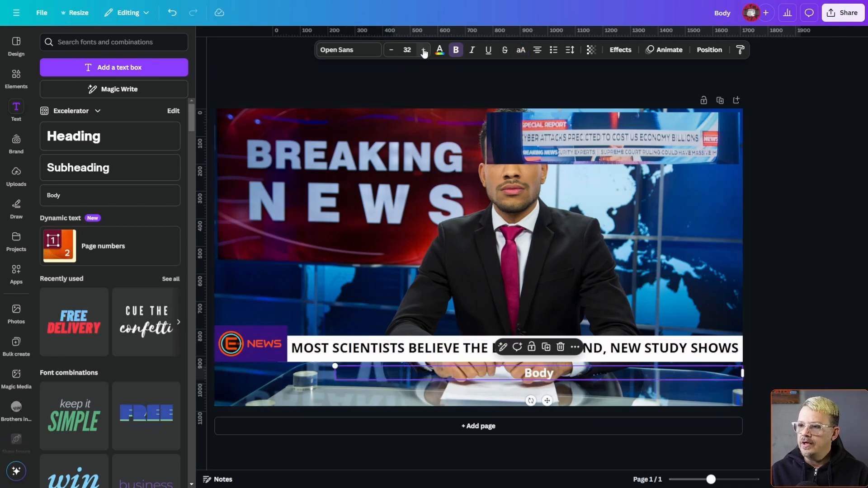
pyautogui.click(522, 50)
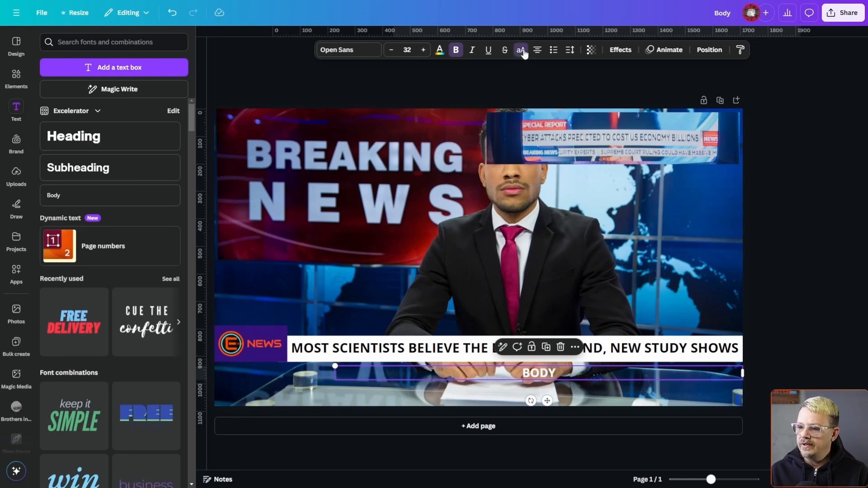
# Add a square shape and stretch it into a thin cyan bar across the full page width directly below the headline bar.
pyautogui.click(16, 77)
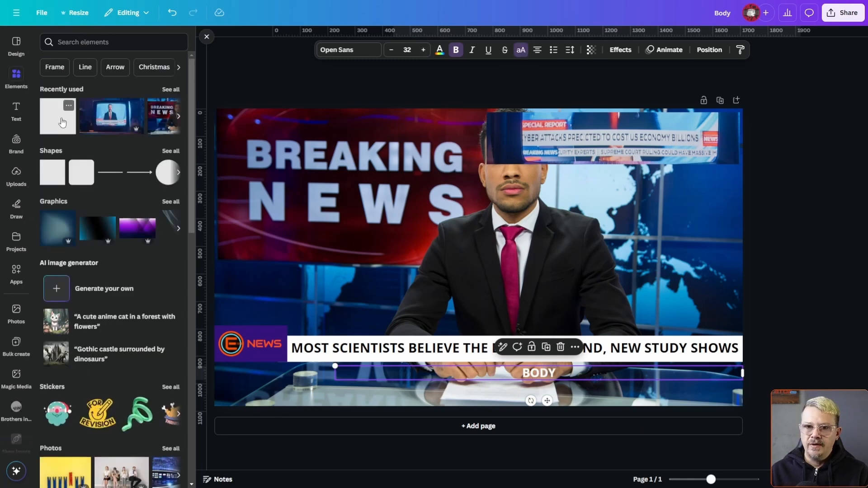
pyautogui.click(60, 126)
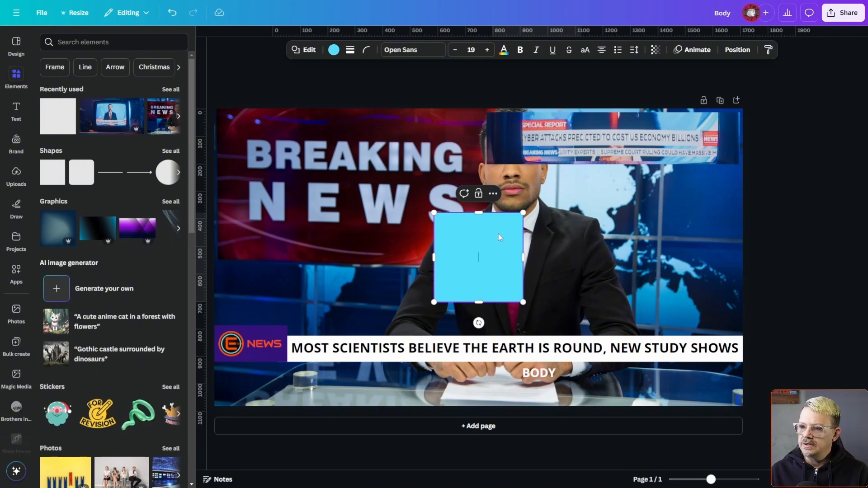
pyautogui.moveTo(484, 248); pyautogui.dragTo(265, 346)
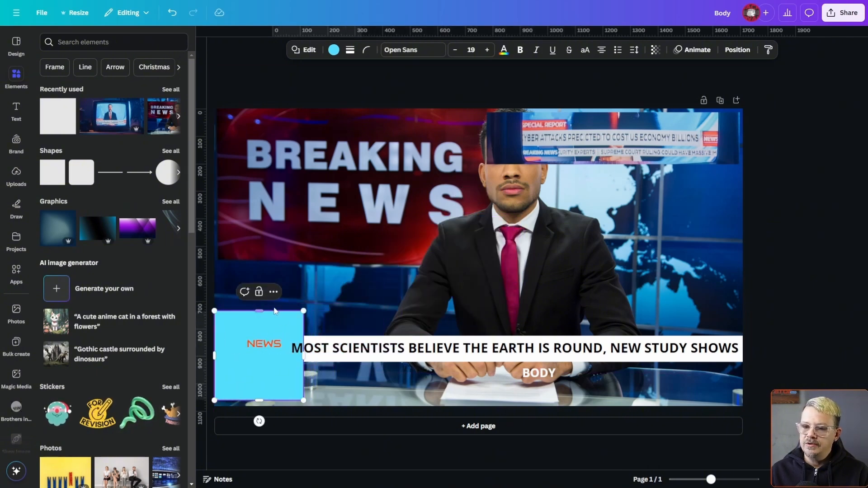
pyautogui.moveTo(265, 312); pyautogui.dragTo(745, 369)
# Center the "BODY" line vertically on the cyan bar and color its text black.
pyautogui.moveTo(535, 373); pyautogui.dragTo(535, 371)
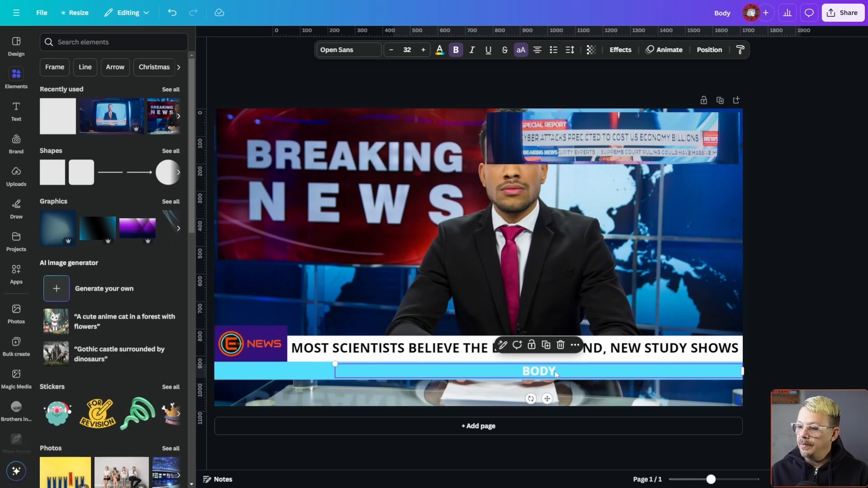
pyautogui.click(439, 51)
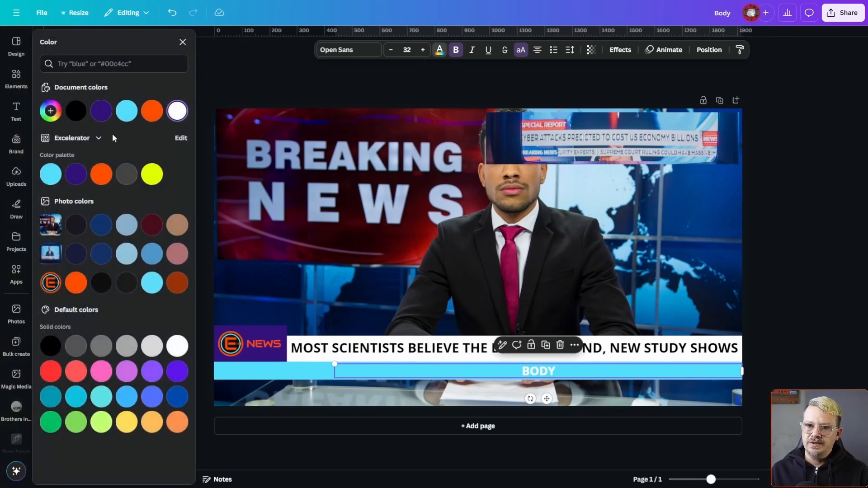
pyautogui.click(76, 111)
pyautogui.click(298, 371)
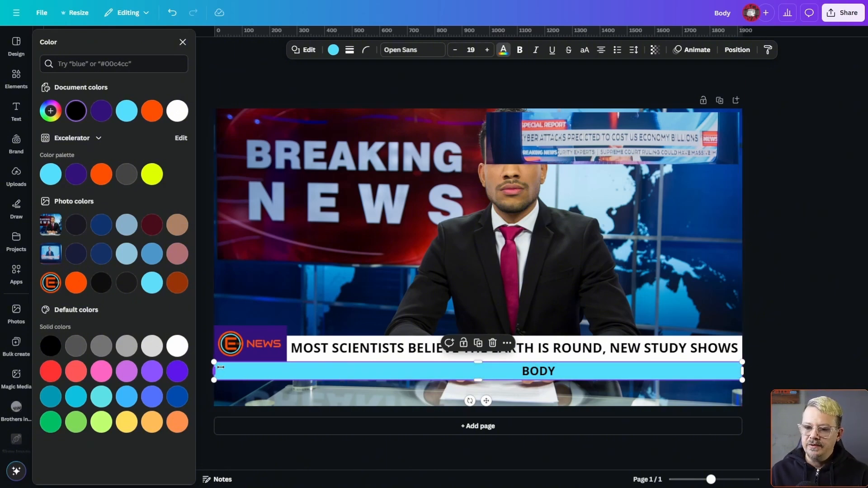
pyautogui.moveTo(220, 367)
pyautogui.mouseDown()
pyautogui.moveTo(274, 367)
pyautogui.moveTo(214, 368)
pyautogui.mouseUp()
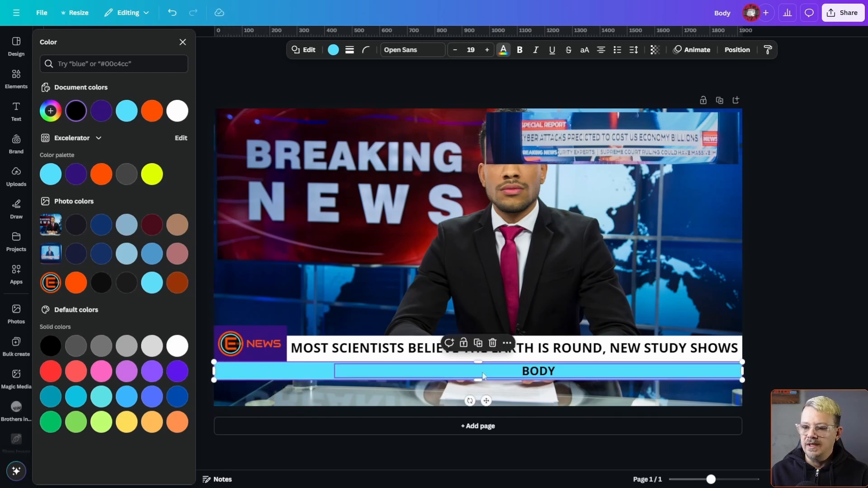
pyautogui.click(342, 375)
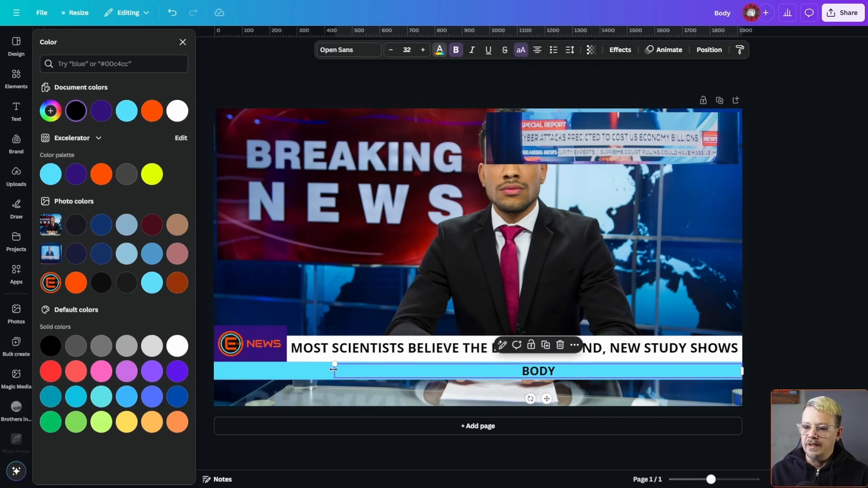
# Add an orange label block at the left end of the cyan bar, matching the bar's height, with the text "Latest:".
pyautogui.click(16, 77)
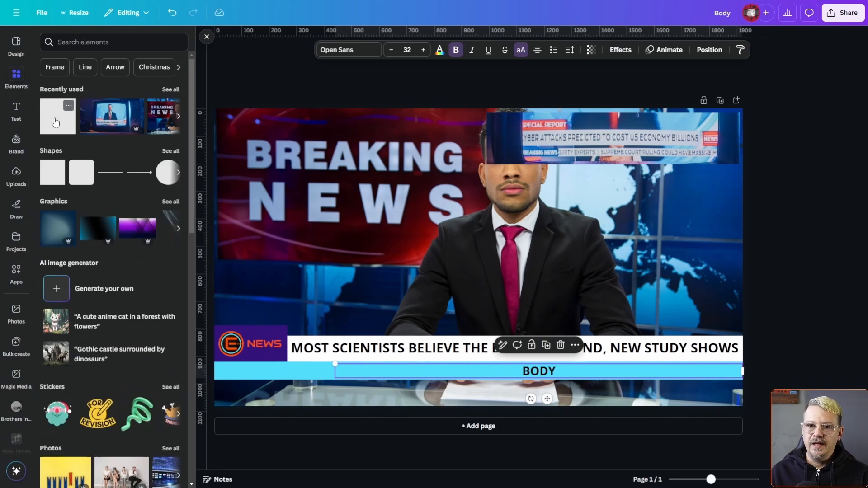
pyautogui.click(55, 123)
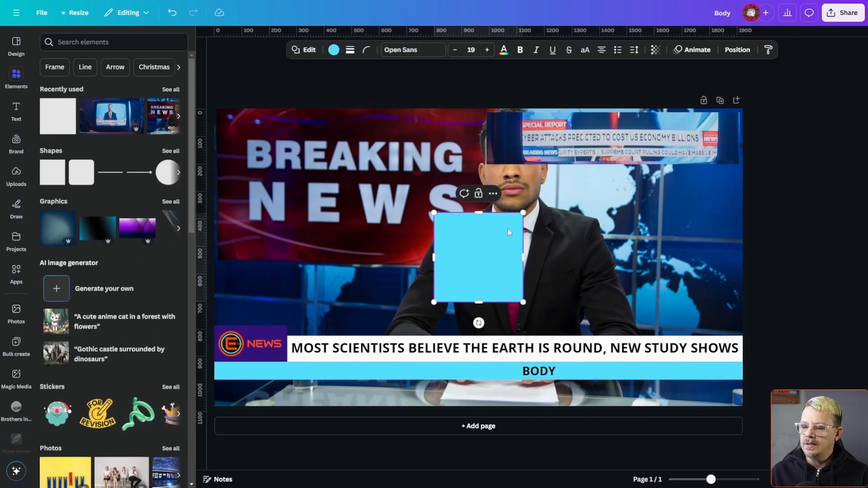
pyautogui.moveTo(508, 232); pyautogui.dragTo(288, 319)
pyautogui.click(334, 50)
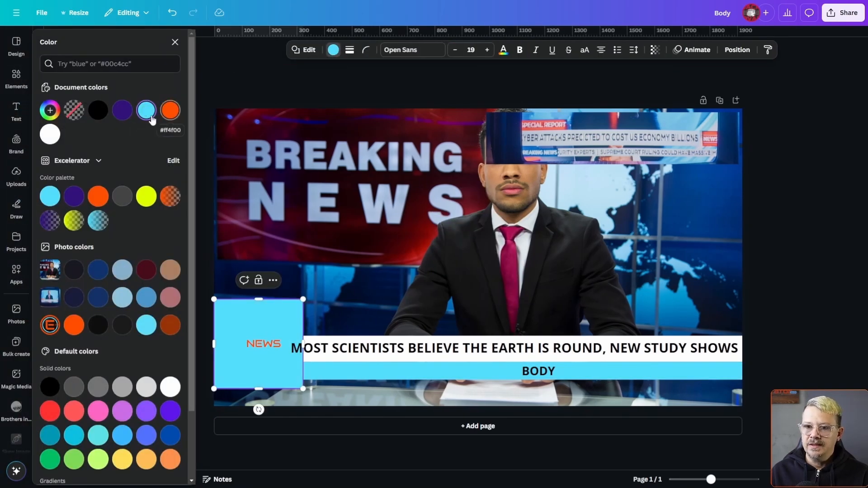
pyautogui.click(126, 116)
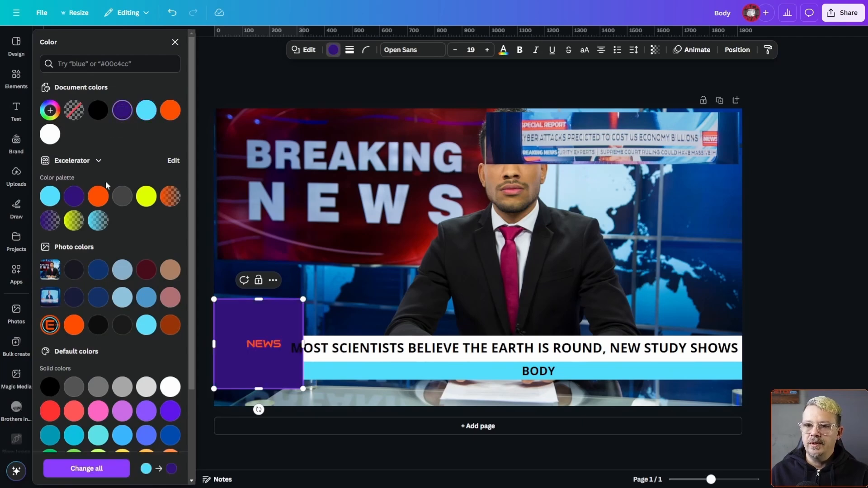
pyautogui.click(170, 111)
pyautogui.moveTo(259, 300); pyautogui.dragTo(262, 362)
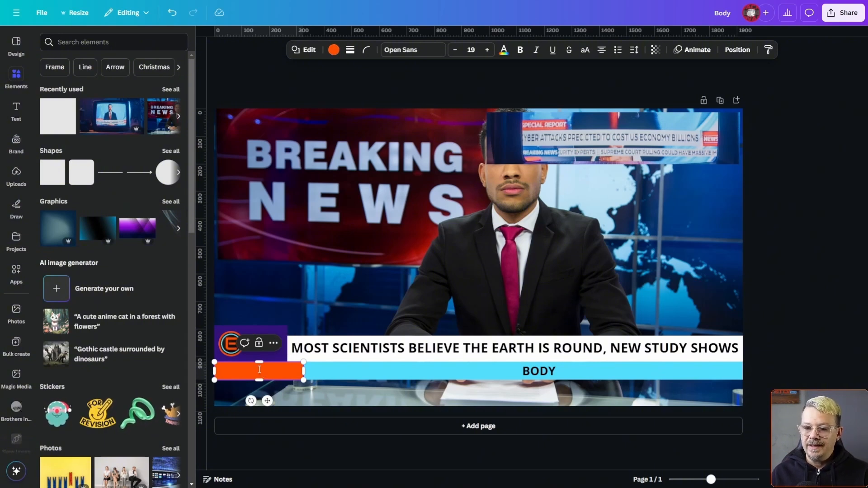
pyautogui.write('Latest:')
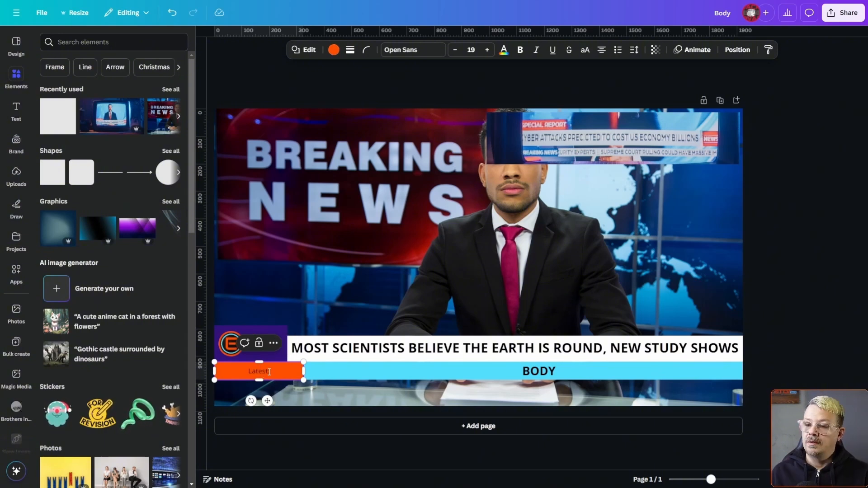
# Make the "Latest:" label white, bold, italic and uppercase at font size 26, and narrow its orange block to fit the text.
pyautogui.tripleClick(261, 371)
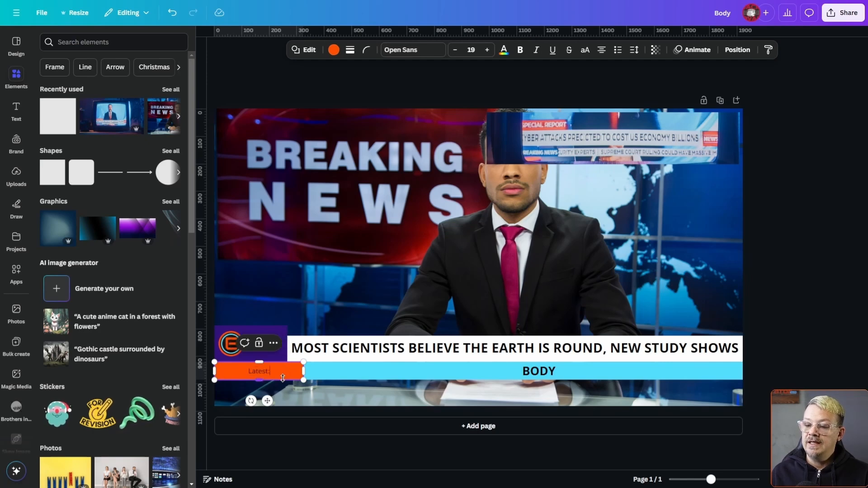
pyautogui.click(505, 50)
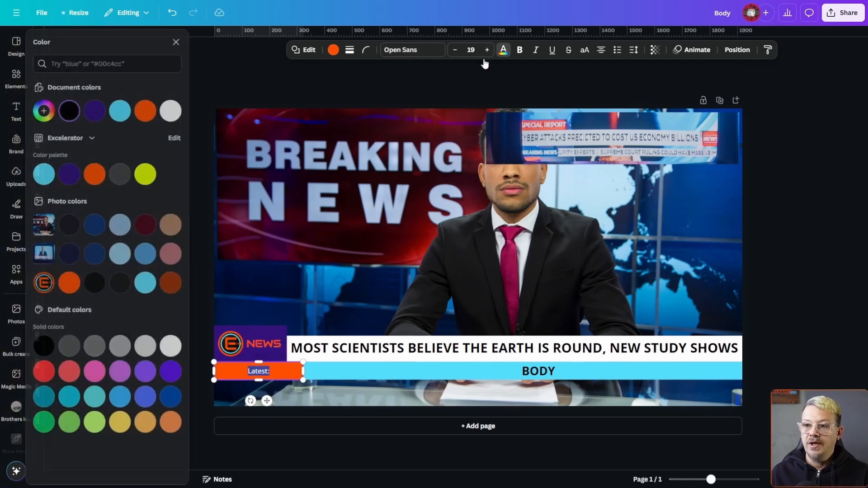
pyautogui.click(178, 111)
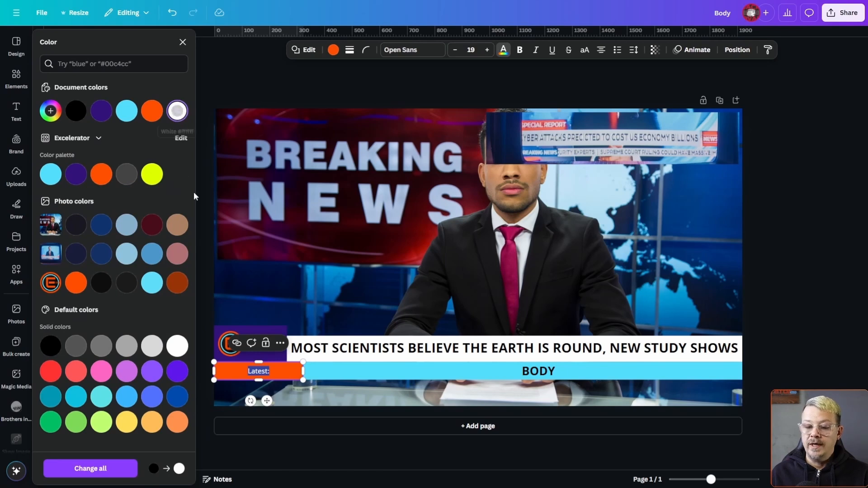
pyautogui.click(519, 50)
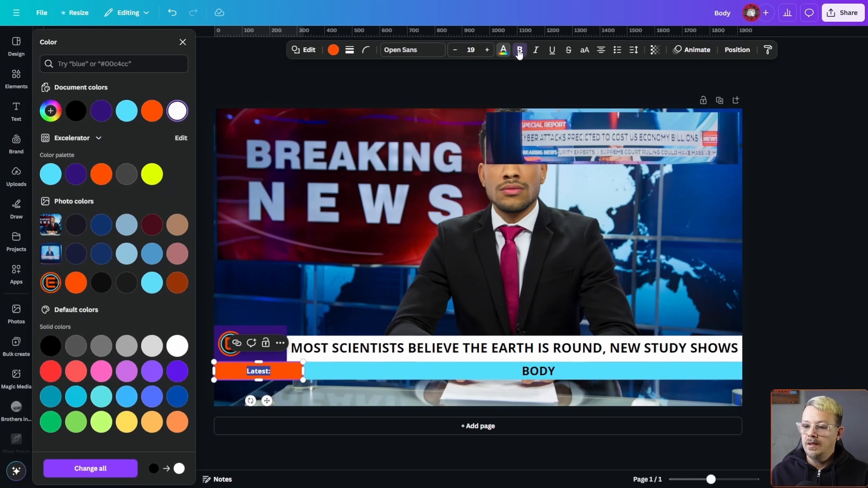
pyautogui.click(585, 53)
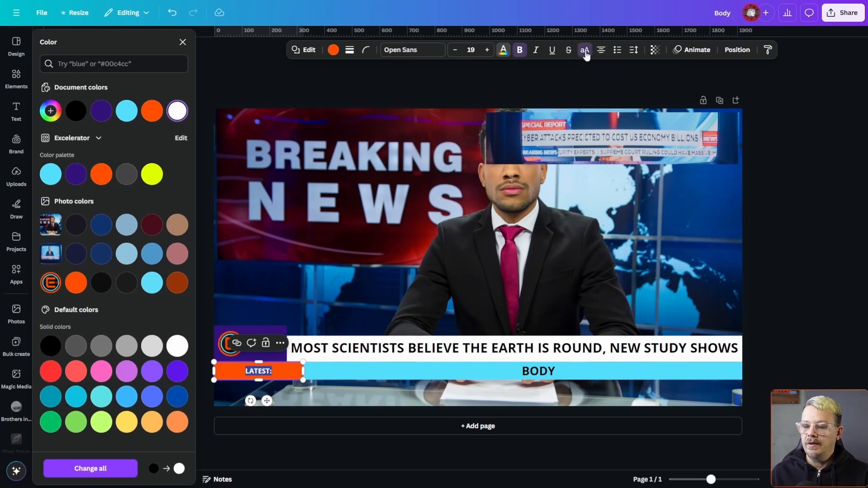
pyautogui.click(487, 51)
pyautogui.click(487, 51)
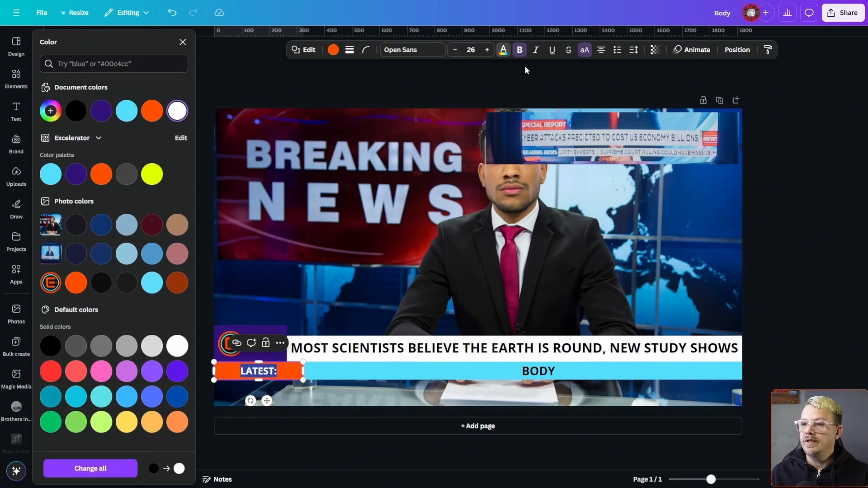
pyautogui.click(536, 50)
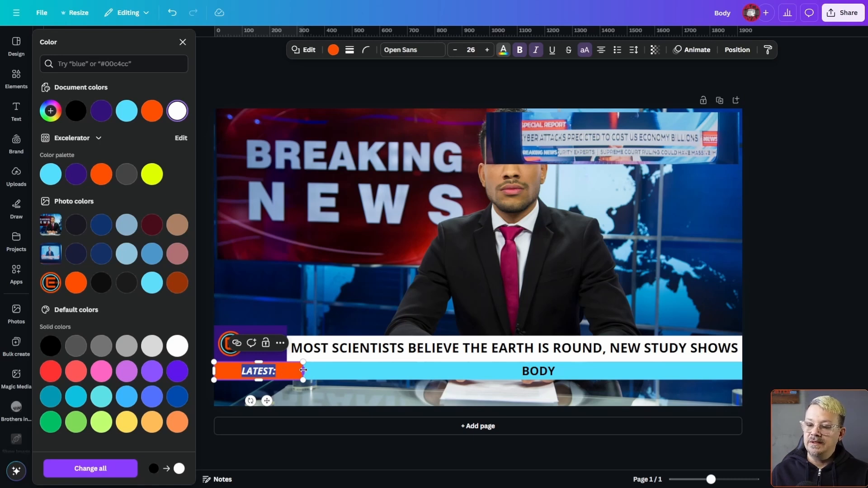
pyautogui.moveTo(303, 371); pyautogui.dragTo(272, 376)
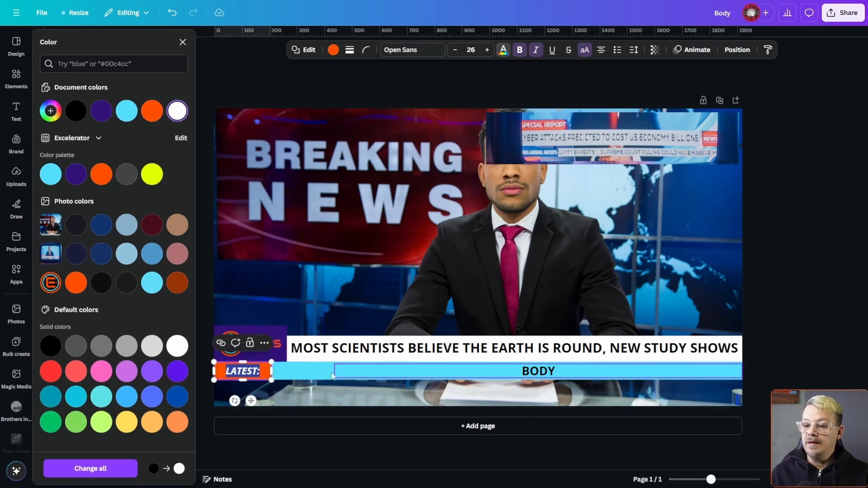
# Replace "BODY" with repeated "TICKER TEXT" across the cyan bar and shift it slightly clear of the orange label.
pyautogui.click(501, 368)
pyautogui.doubleClick(499, 374)
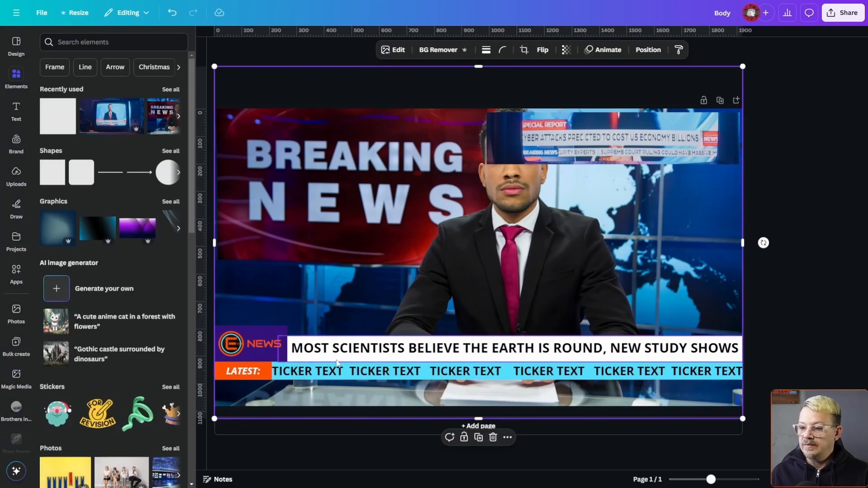
pyautogui.click(348, 371)
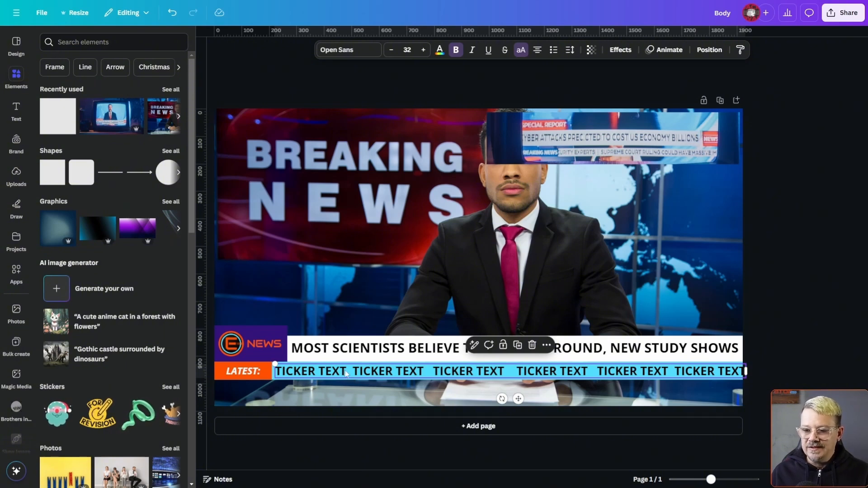
pyautogui.click(346, 352)
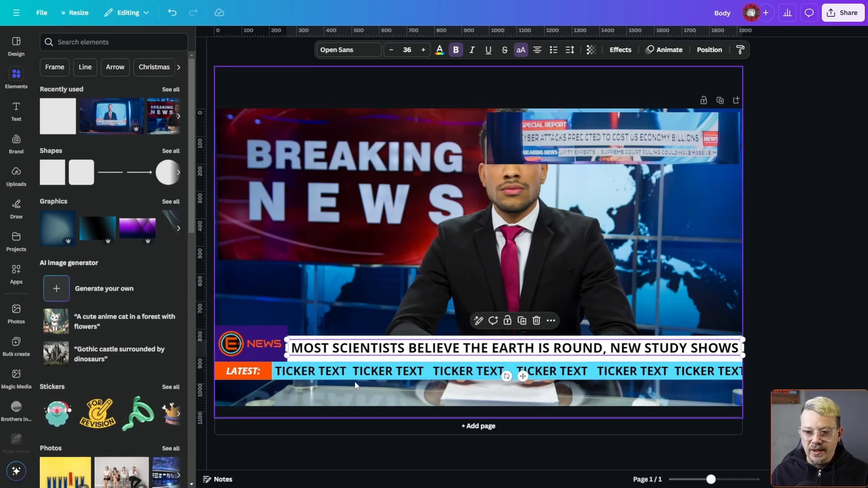
# Move the reference news banner image away from the anchor's face and enlarge it to nearly the full page width.
pyautogui.moveTo(603, 147); pyautogui.dragTo(340, 178)
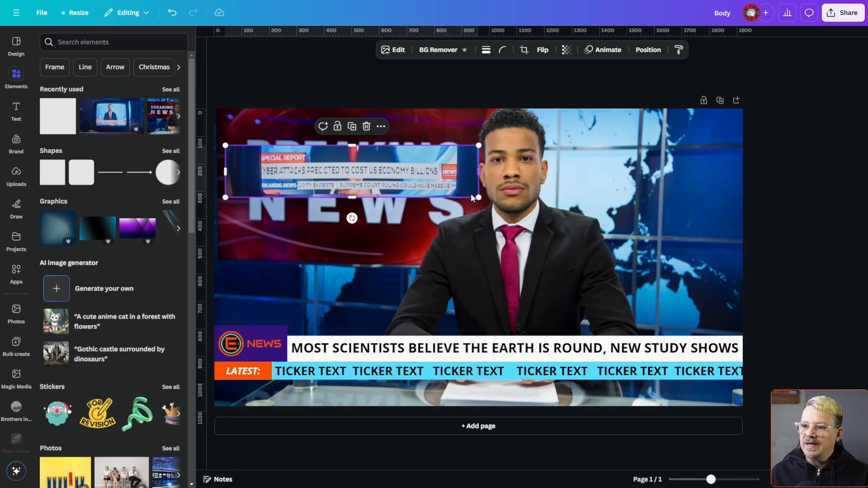
pyautogui.moveTo(479, 195); pyautogui.dragTo(717, 314)
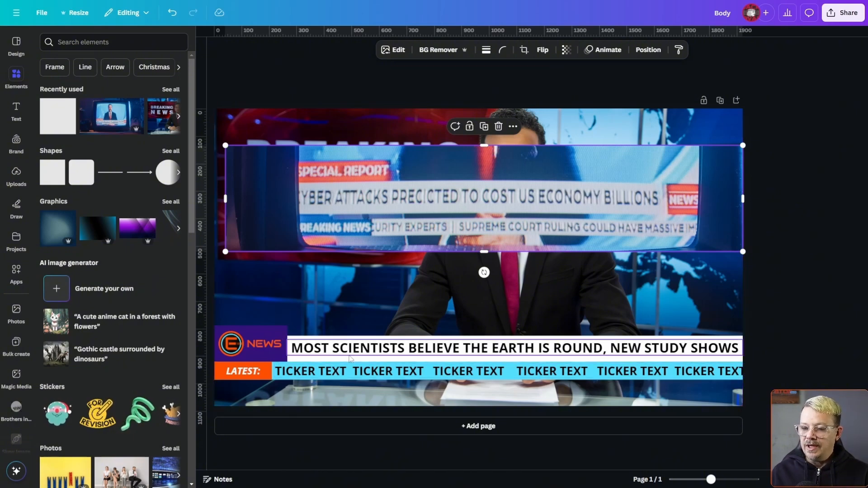
pyautogui.moveTo(712, 481); pyautogui.dragTo(723, 480)
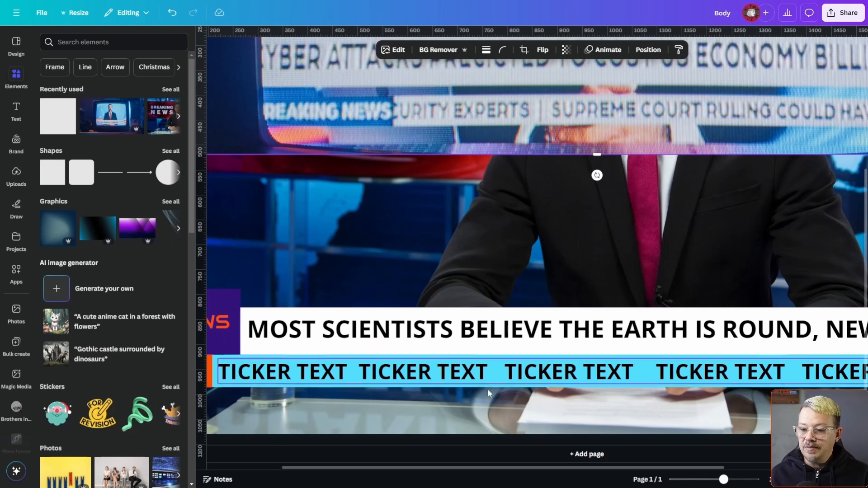
pyautogui.moveTo(724, 480); pyautogui.dragTo(709, 480)
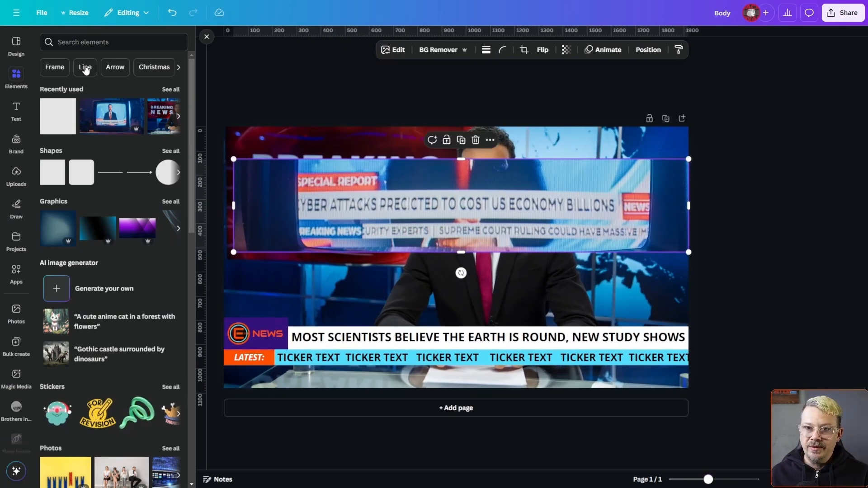
# Add a dark purple line across the full page width along the seam between the headline bar and the cyan bar.
pyautogui.click(111, 173)
pyautogui.moveTo(464, 279); pyautogui.dragTo(328, 369)
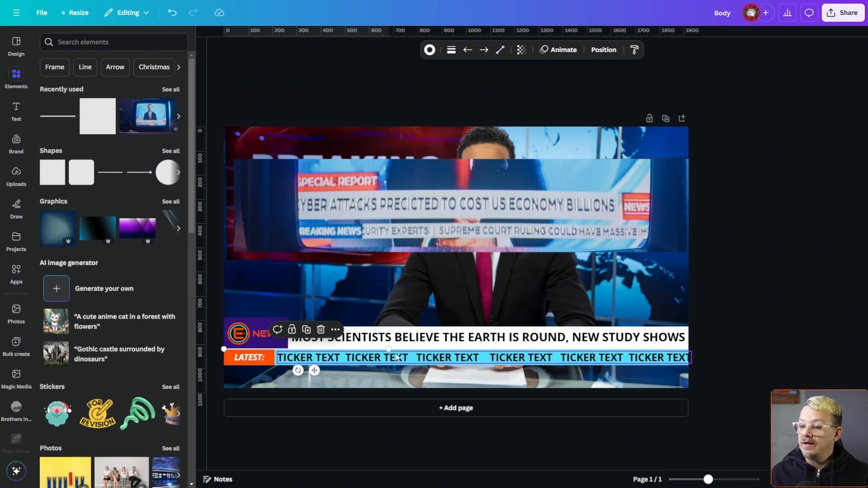
pyautogui.moveTo(404, 348); pyautogui.dragTo(690, 349)
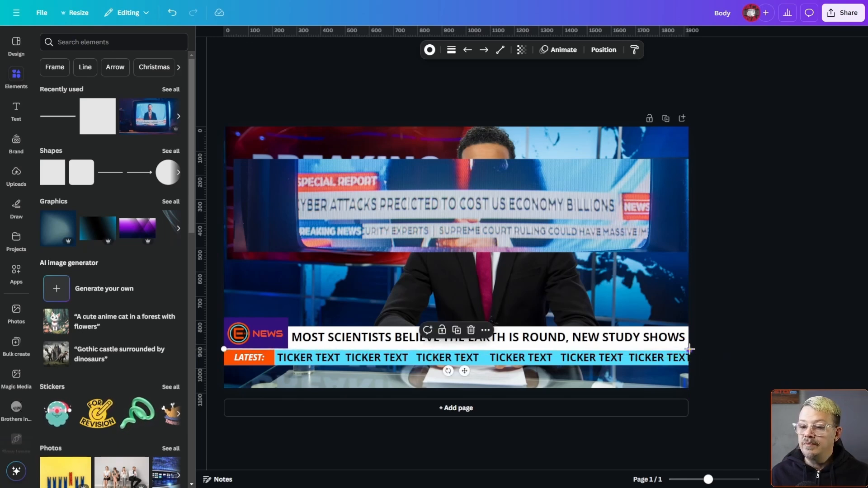
pyautogui.click(430, 51)
pyautogui.click(80, 111)
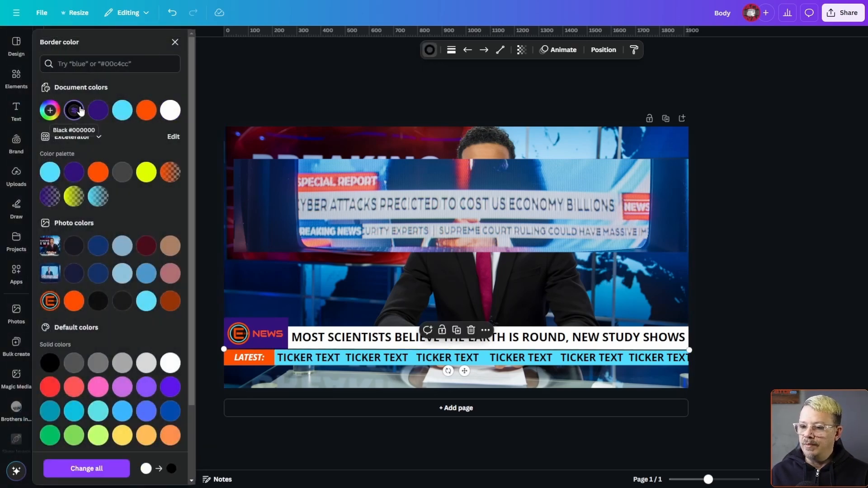
pyautogui.click(77, 178)
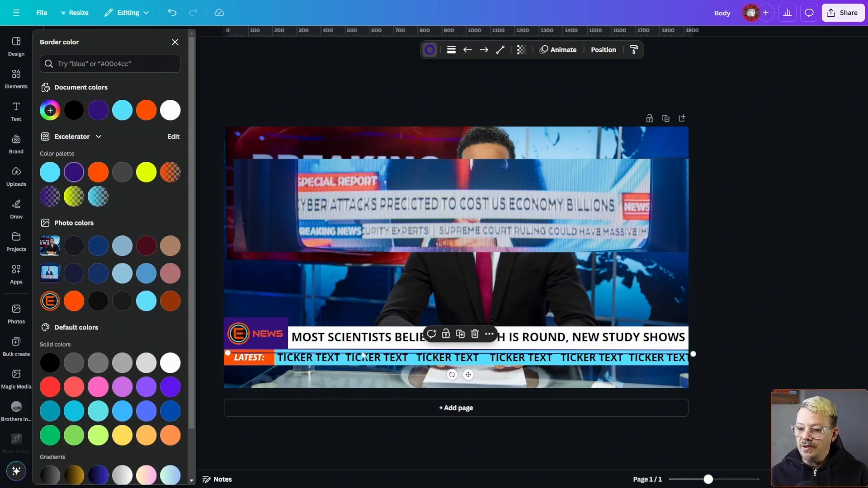
# Place a second purple line along the bottom edge of the cyan bar and level its right end.
pyautogui.moveTo(469, 375); pyautogui.dragTo(461, 387)
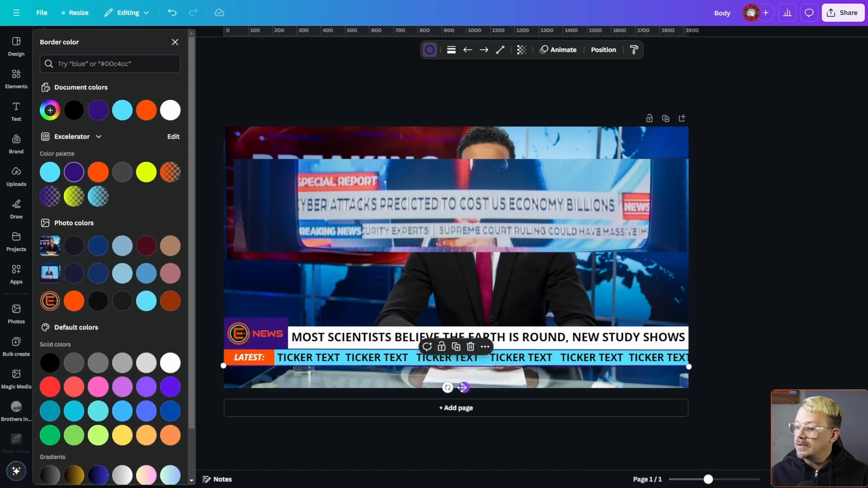
pyautogui.moveTo(708, 480); pyautogui.dragTo(722, 479)
pyautogui.scroll(-3, 281, 254)
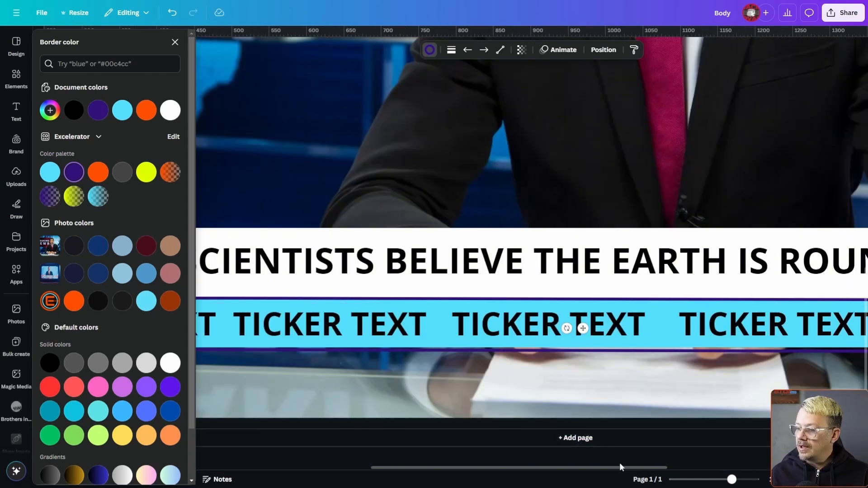
pyautogui.moveTo(601, 472); pyautogui.dragTo(798, 470)
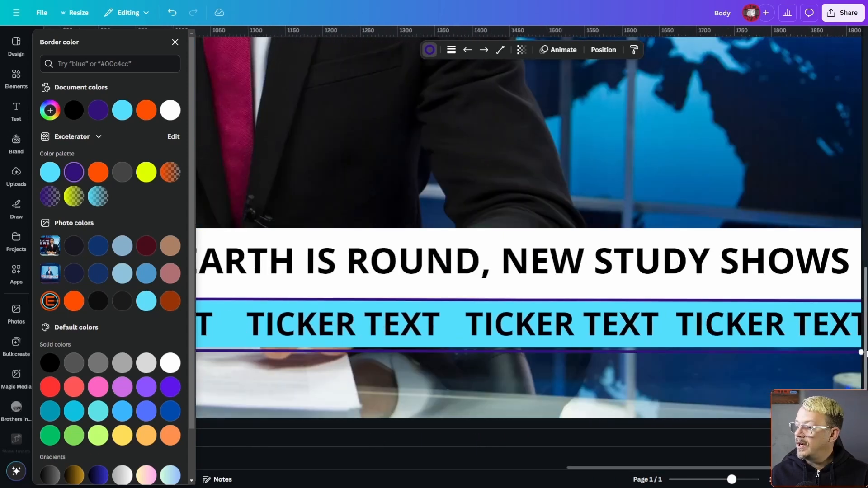
pyautogui.moveTo(860, 355); pyautogui.dragTo(862, 345)
# Set the "LATEST:" label's font size to 36.
pyautogui.moveTo(645, 469); pyautogui.dragTo(274, 473)
pyautogui.click(293, 324)
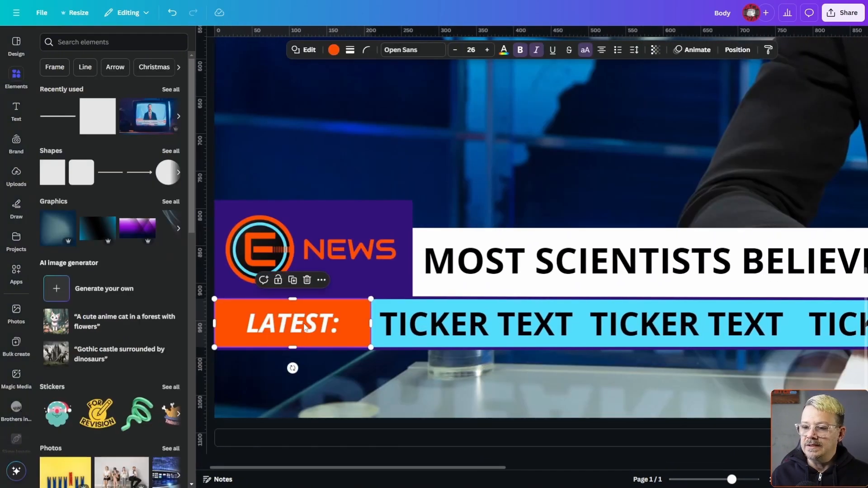
pyautogui.click(488, 49)
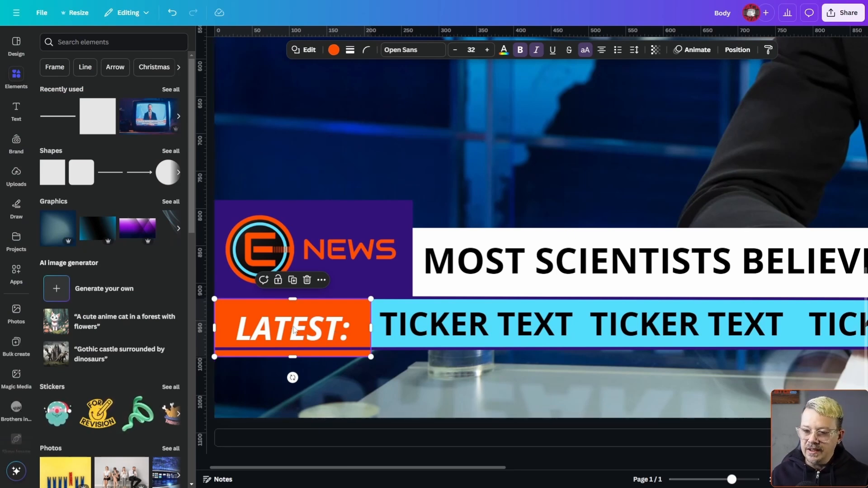
pyautogui.click(488, 50)
pyautogui.click(488, 51)
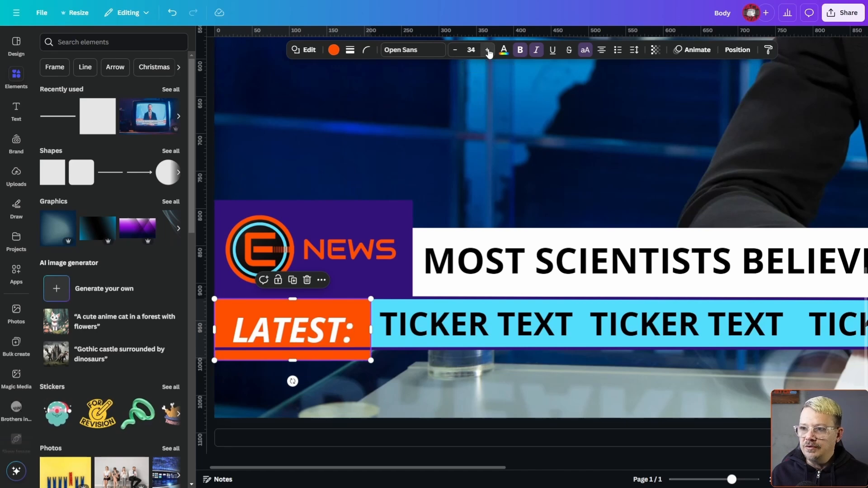
pyautogui.click(488, 51)
pyautogui.click(488, 50)
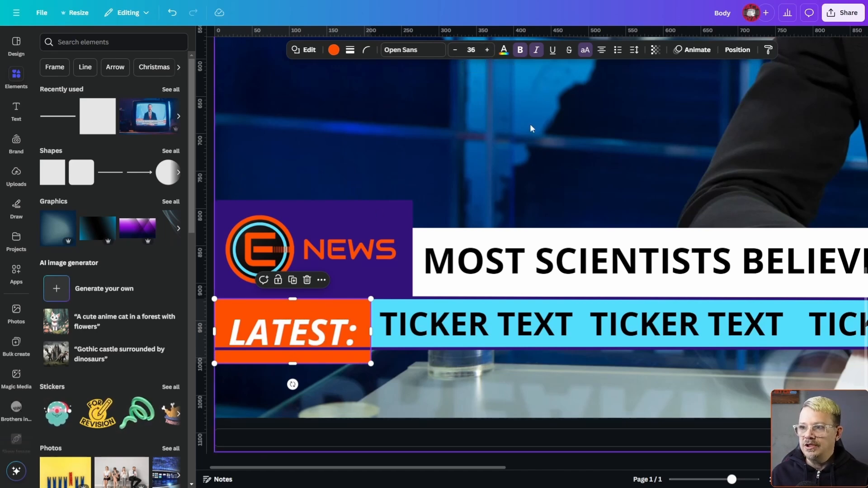
# Try a text padding of 0 on the orange "LATEST:" block, and restore it to 4.
pyautogui.click(635, 50)
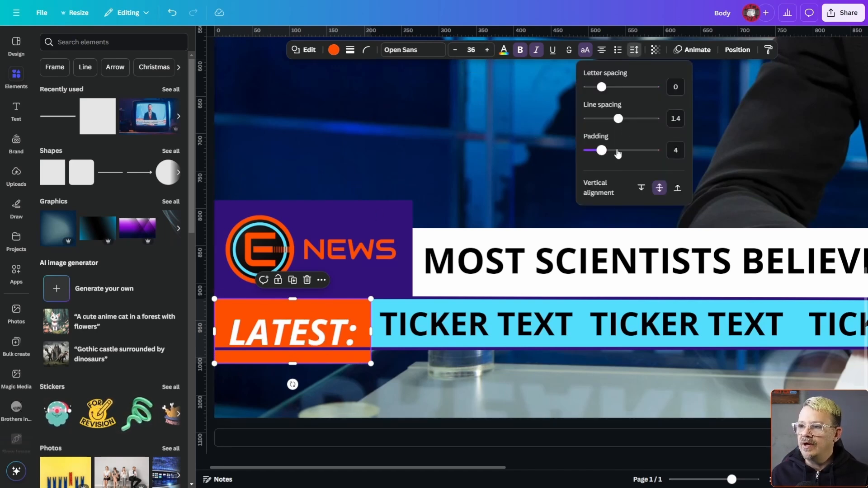
pyautogui.moveTo(618, 119); pyautogui.dragTo(565, 157)
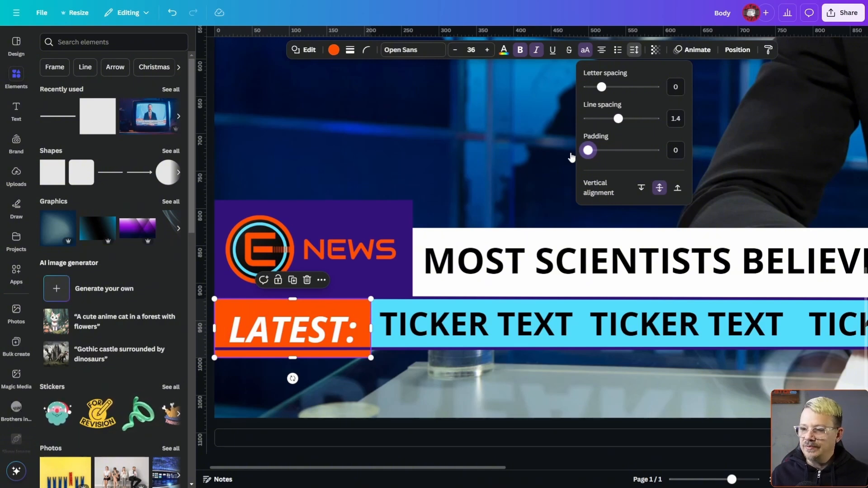
pyautogui.moveTo(588, 150); pyautogui.dragTo(604, 155)
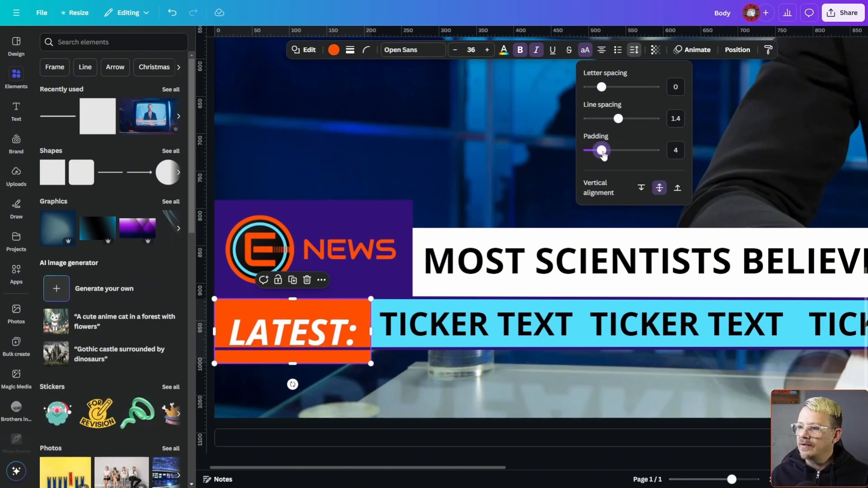
# Cut the "LATEST:" text out of the orange block and shrink the empty block to the cyan bar's height.
pyautogui.doubleClick(262, 326)
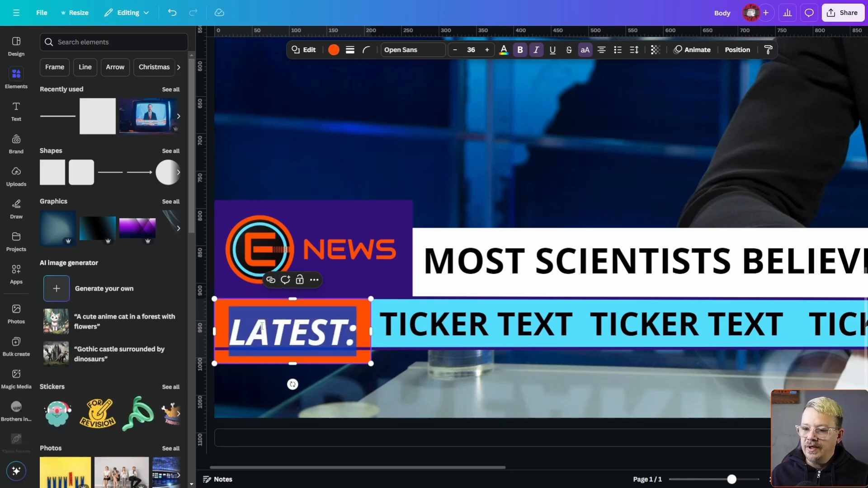
pyautogui.rightClick(261, 327)
pyautogui.click(300, 118)
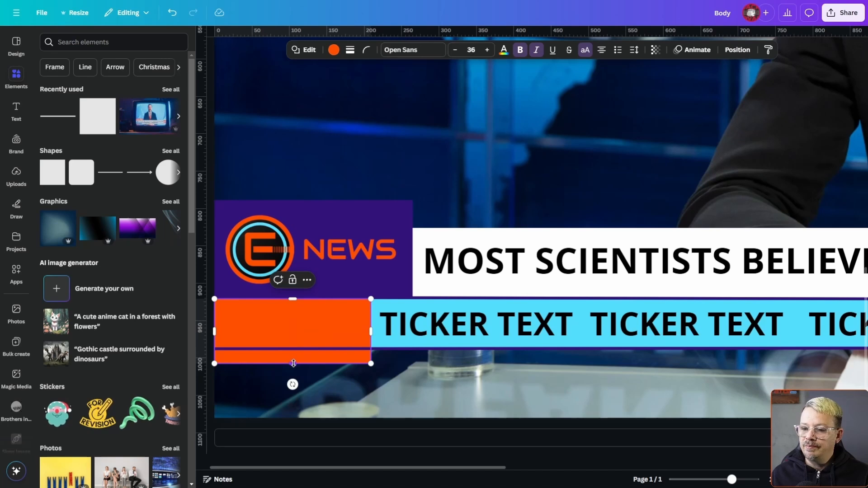
pyautogui.moveTo(294, 365); pyautogui.dragTo(296, 346)
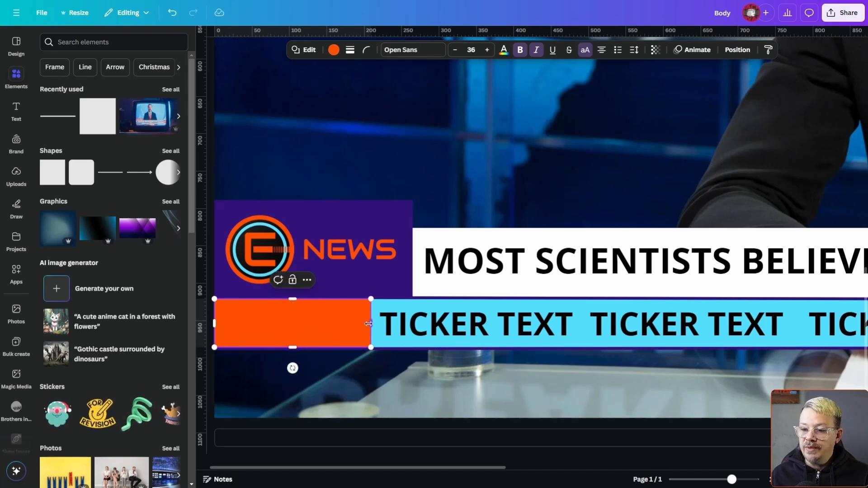
pyautogui.click(374, 389)
# Add a subheading text box containing the cut "Latest:" text, shrink it and place it over the orange block.
pyautogui.click(16, 110)
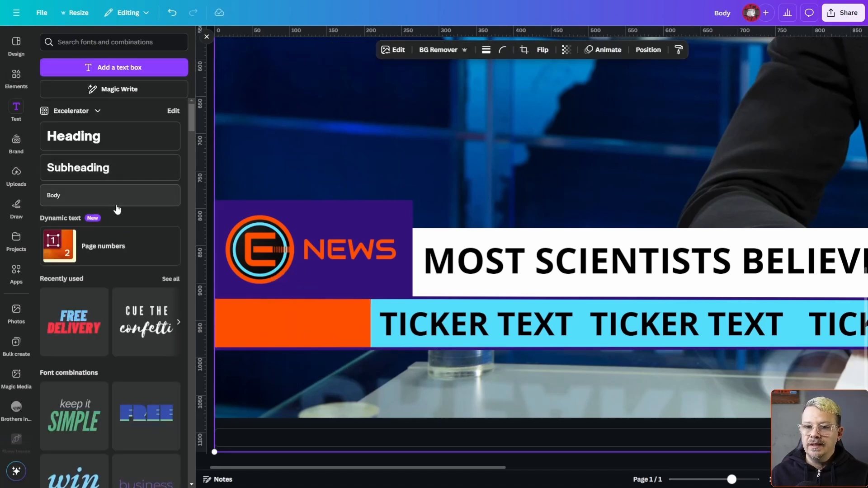
pyautogui.click(86, 168)
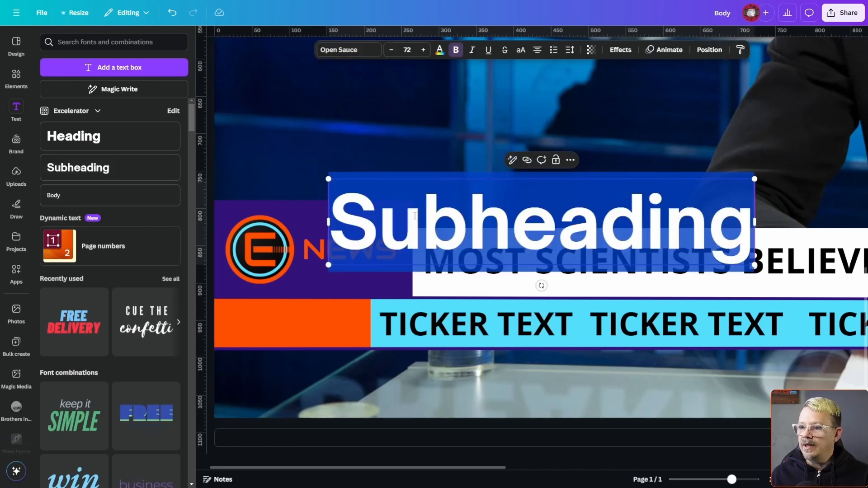
pyautogui.click(415, 215)
pyautogui.doubleClick(415, 216)
pyautogui.rightClick(473, 217)
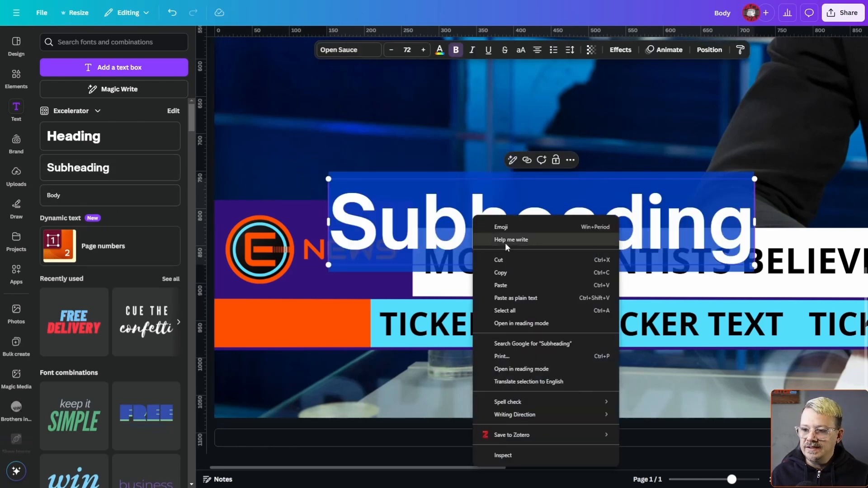
pyautogui.click(500, 286)
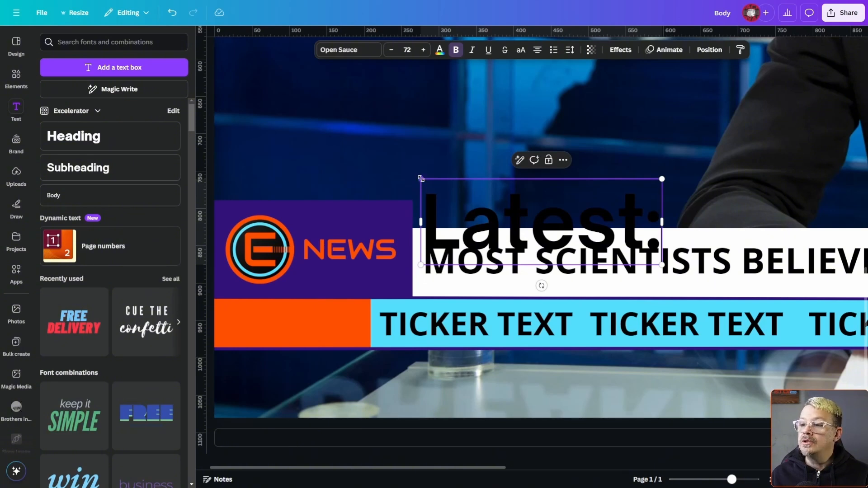
pyautogui.moveTo(420, 178); pyautogui.dragTo(559, 228)
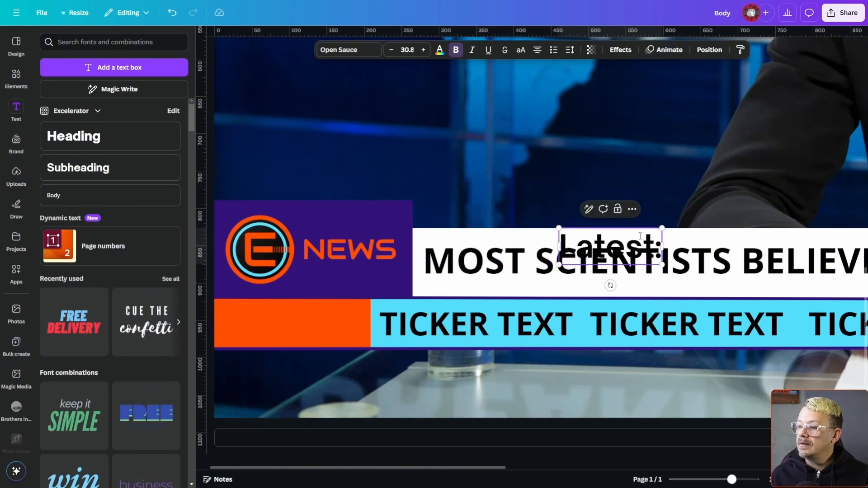
pyautogui.moveTo(640, 236); pyautogui.dragTo(281, 325)
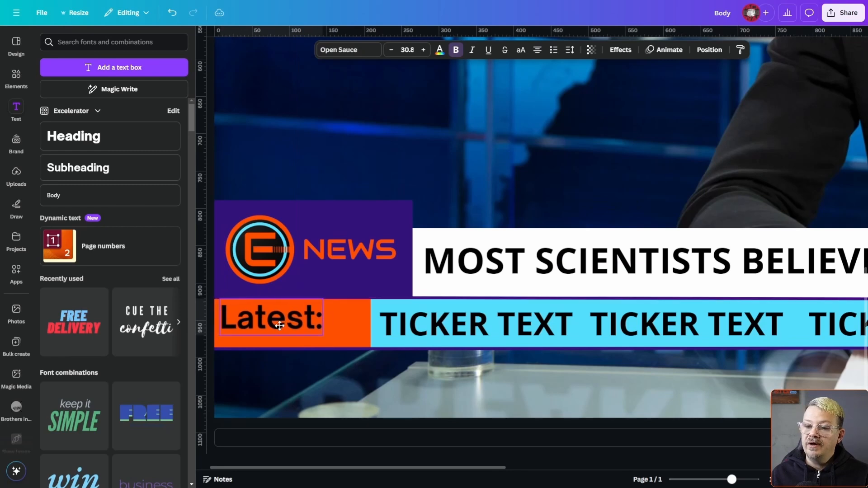
# Set the "Latest:" text to white uppercase Open Sans, widen its box to fit one line and center it on the orange block.
pyautogui.click(364, 55)
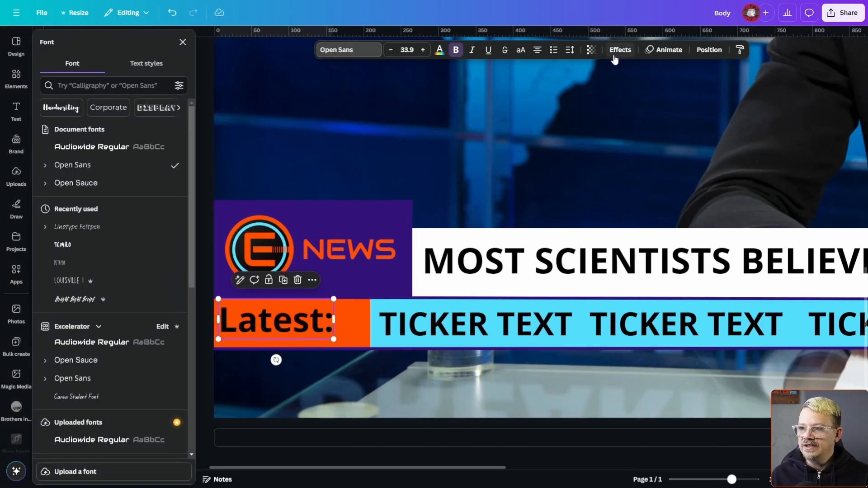
pyautogui.click(521, 49)
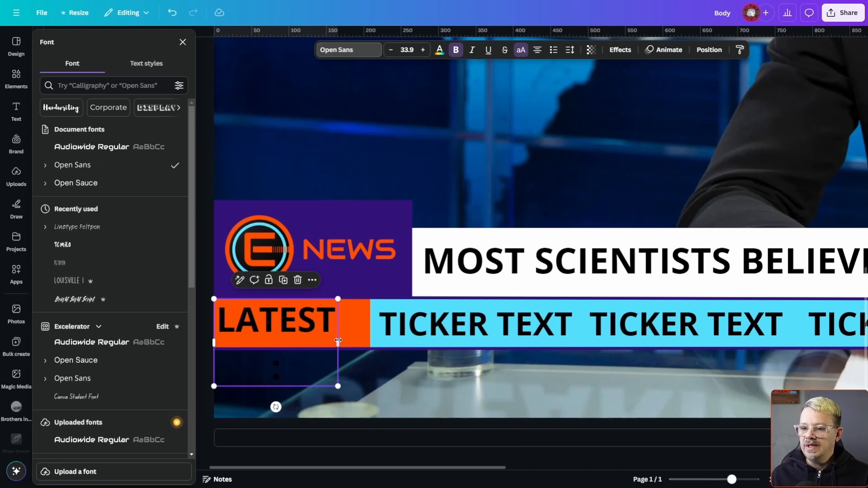
pyautogui.moveTo(338, 342)
pyautogui.mouseDown()
pyautogui.moveTo(365, 341)
pyautogui.moveTo(354, 339)
pyautogui.mouseUp()
pyautogui.moveTo(291, 326); pyautogui.dragTo(297, 329)
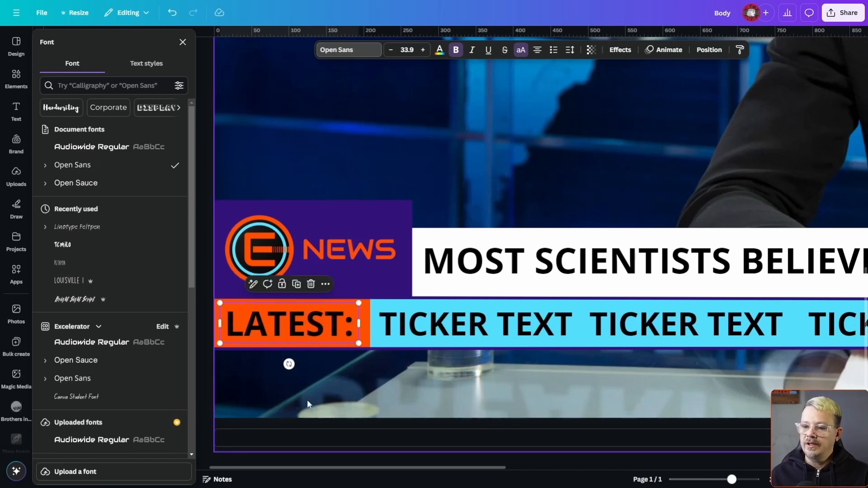
pyautogui.click(439, 49)
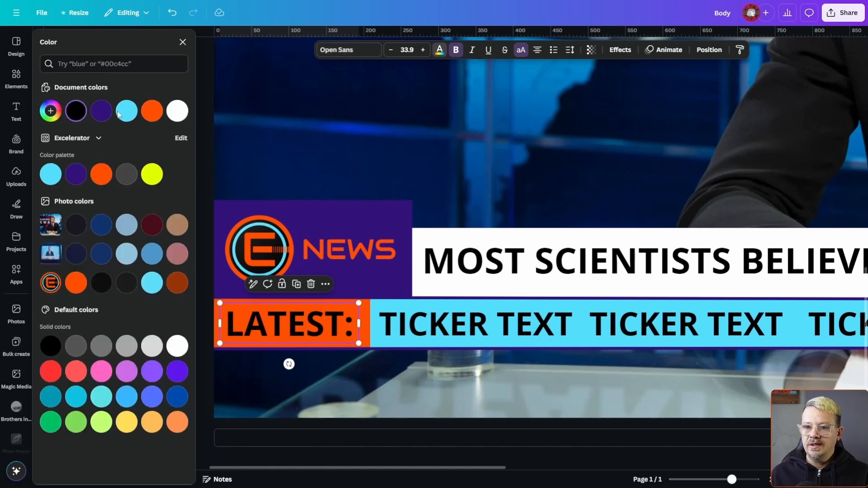
pyautogui.click(181, 114)
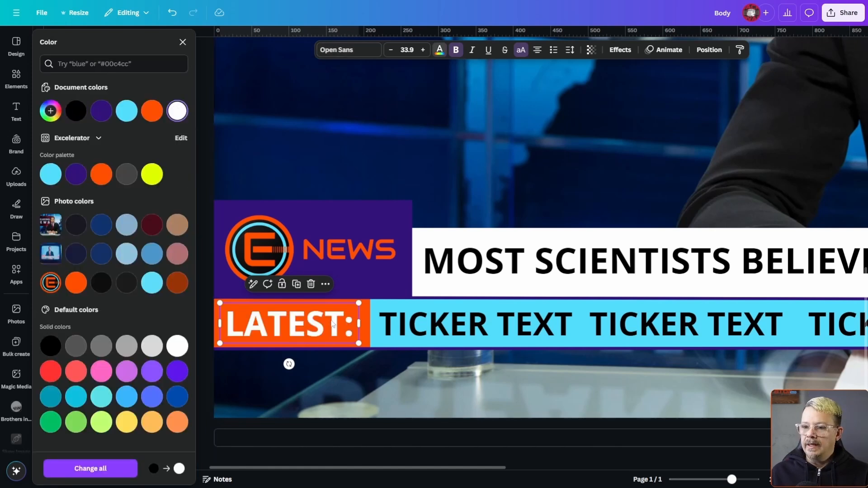
# Try a black Outline effect with thickness 121 on the "LATEST:" text.
pyautogui.click(615, 52)
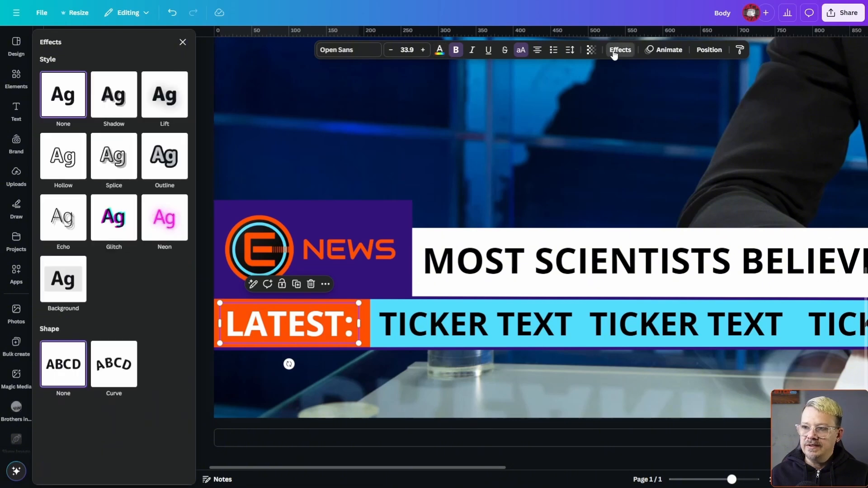
pyautogui.click(168, 160)
pyautogui.click(181, 237)
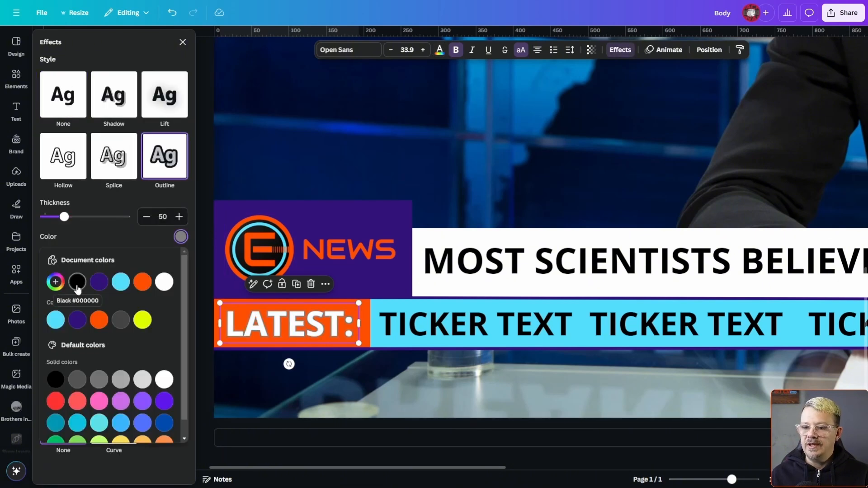
pyautogui.click(77, 284)
pyautogui.moveTo(63, 217); pyautogui.dragTo(91, 218)
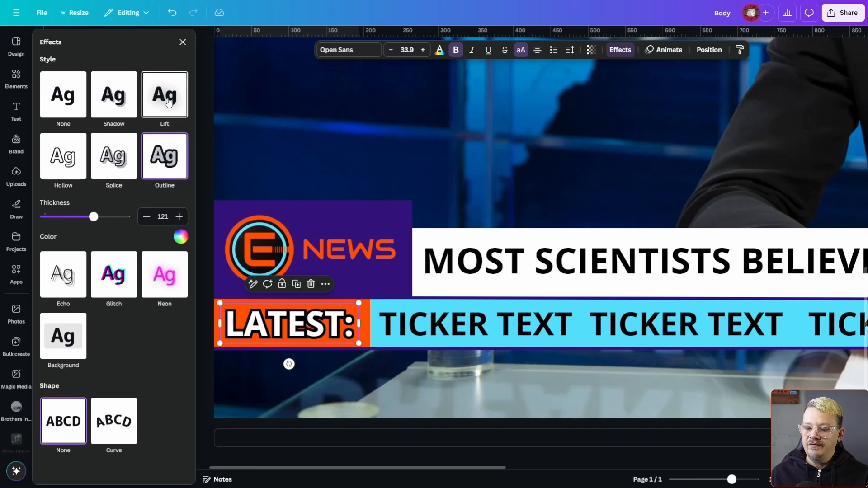
# Apply the Lift effect to the "LATEST:" text.
pyautogui.click(168, 102)
pyautogui.click(495, 151)
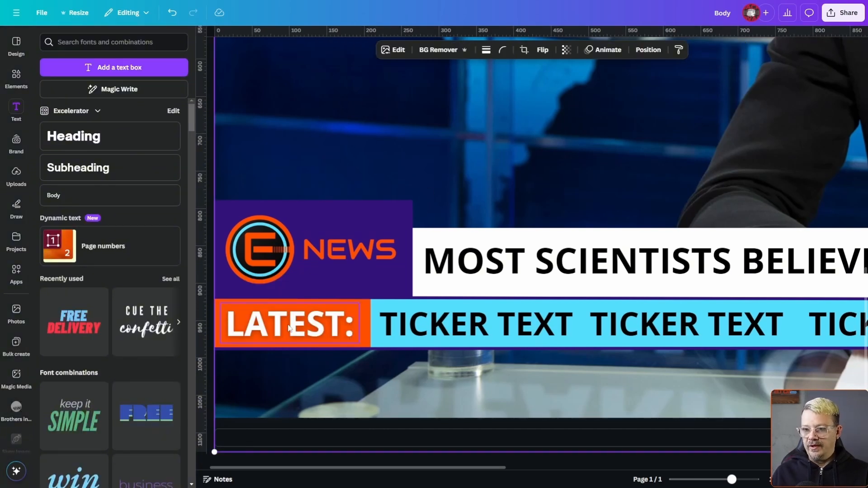
# Duplicate the "NEWS" text, align the copy directly below the original and give it the Hollow effect.
pyautogui.click(348, 257)
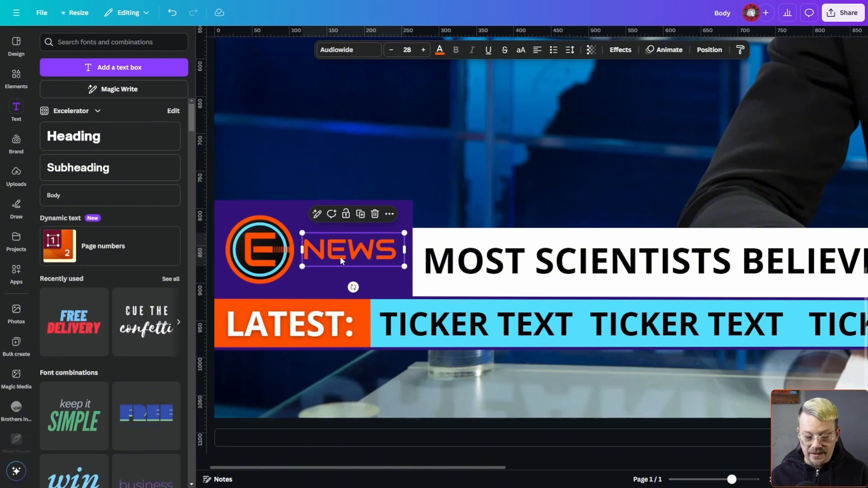
pyautogui.hotkey('ctrl', 'd')
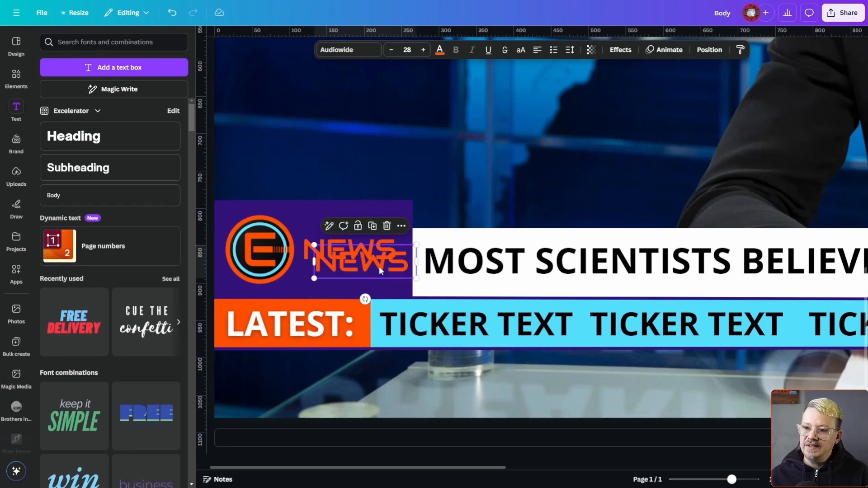
pyautogui.moveTo(379, 266); pyautogui.dragTo(366, 281)
pyautogui.click(620, 49)
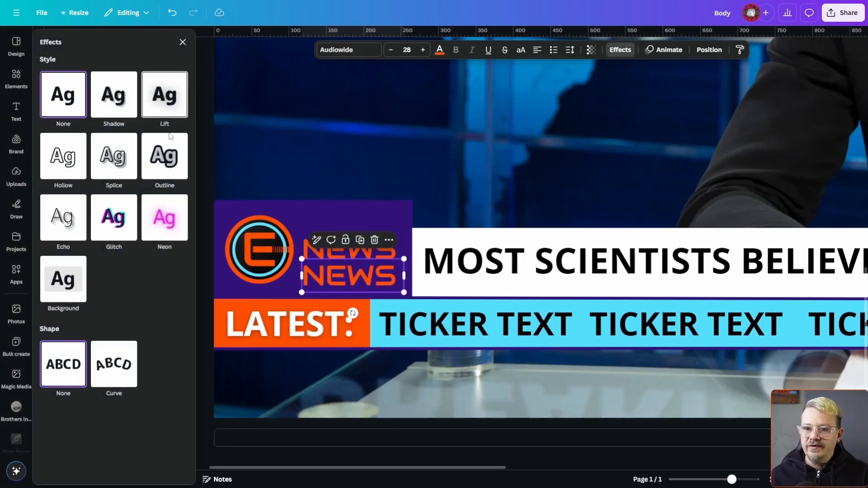
pyautogui.click(64, 156)
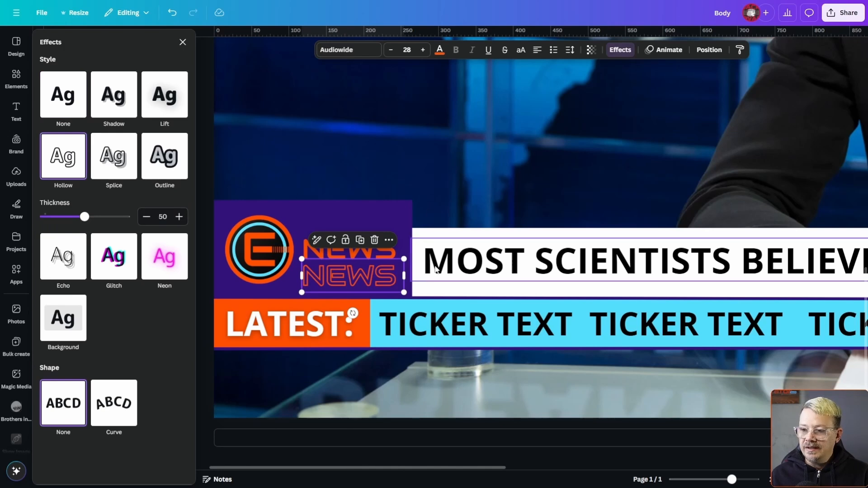
# Duplicate the hollow "NEWS" above the solid one and move both hollow copies in to partly overlap it evenly.
pyautogui.hotkey('ctrl', 'd')
pyautogui.moveTo(378, 288); pyautogui.dragTo(365, 225)
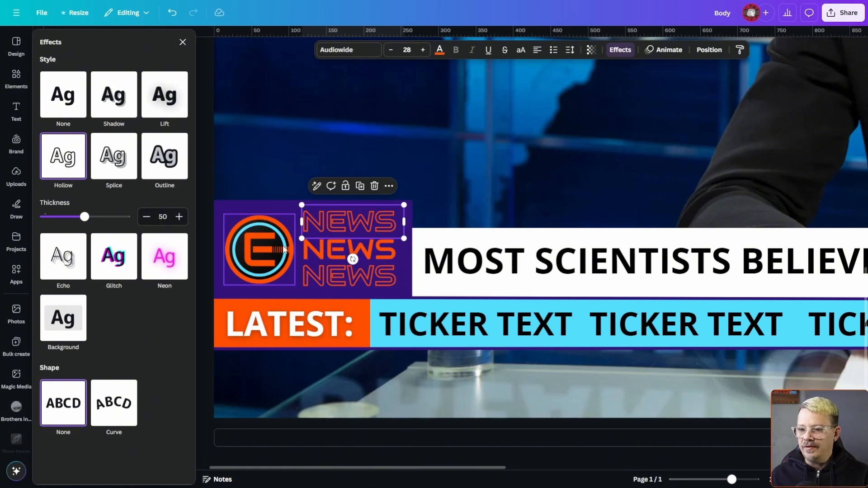
pyautogui.moveTo(354, 222); pyautogui.dragTo(355, 232)
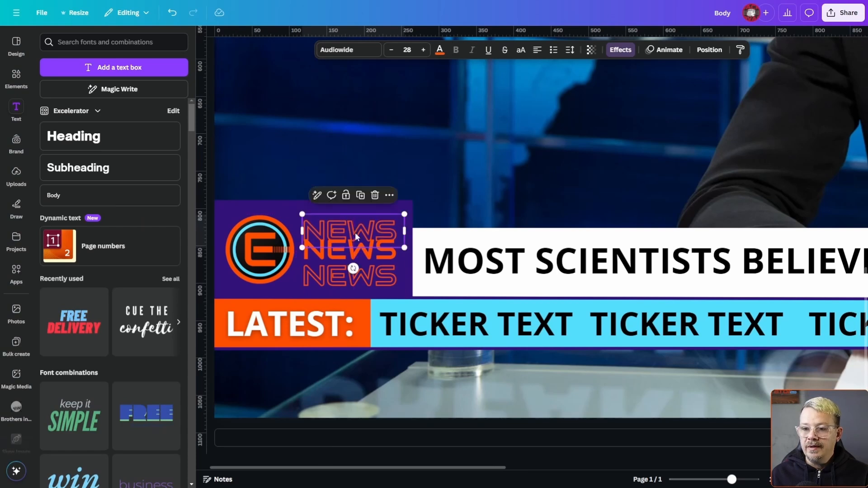
pyautogui.moveTo(372, 279); pyautogui.dragTo(371, 271)
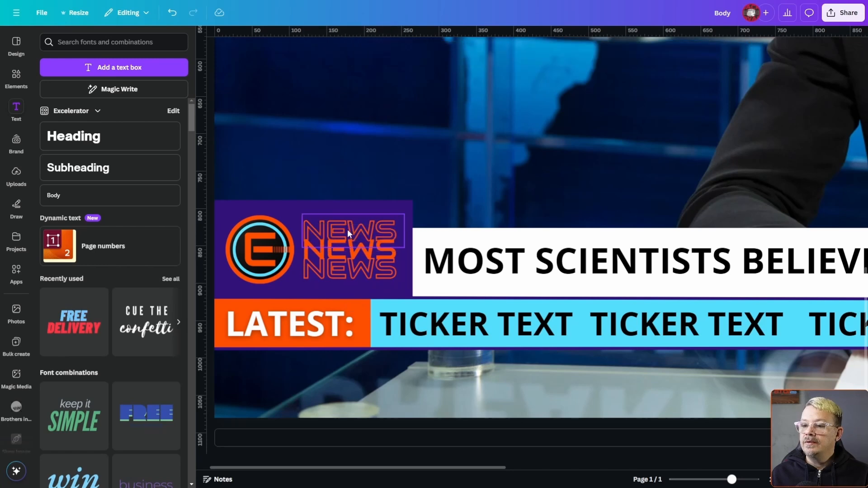
# Move the solid "NEWS" layer to the top of the layer stack, above both hollow copies.
pyautogui.keyDown('shift'); pyautogui.click(347, 229); pyautogui.keyUp('shift')
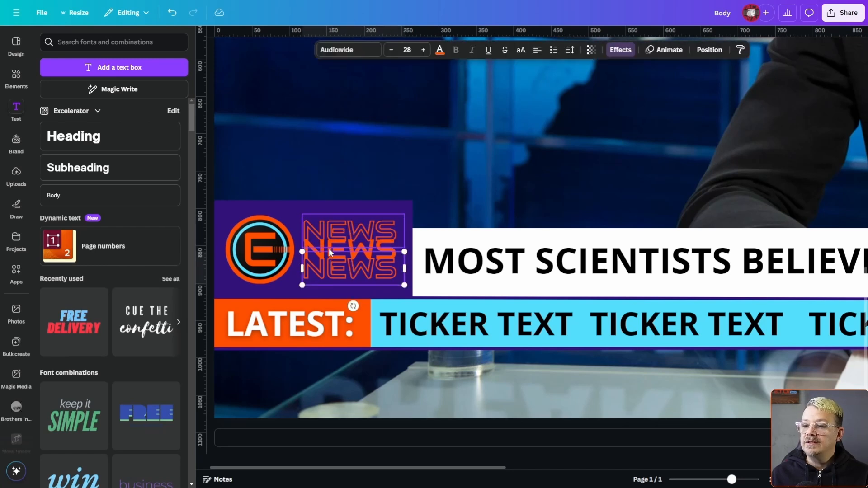
pyautogui.doubleClick(329, 251)
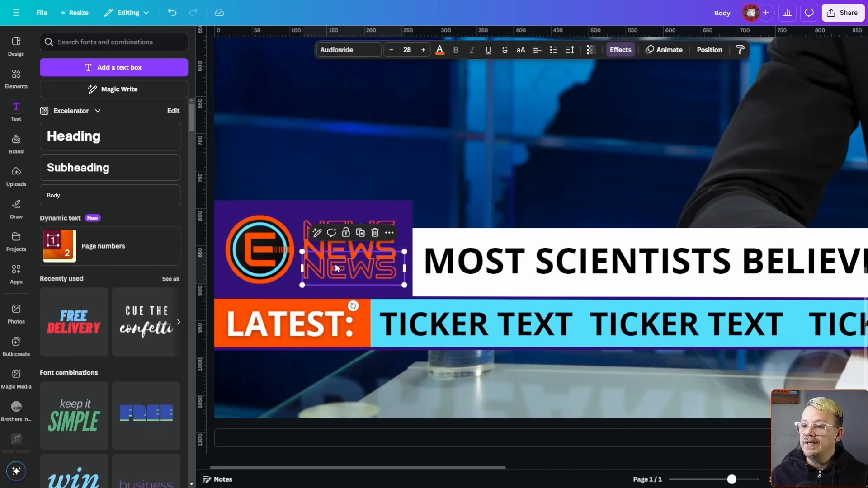
pyautogui.click(321, 217)
pyautogui.click(707, 51)
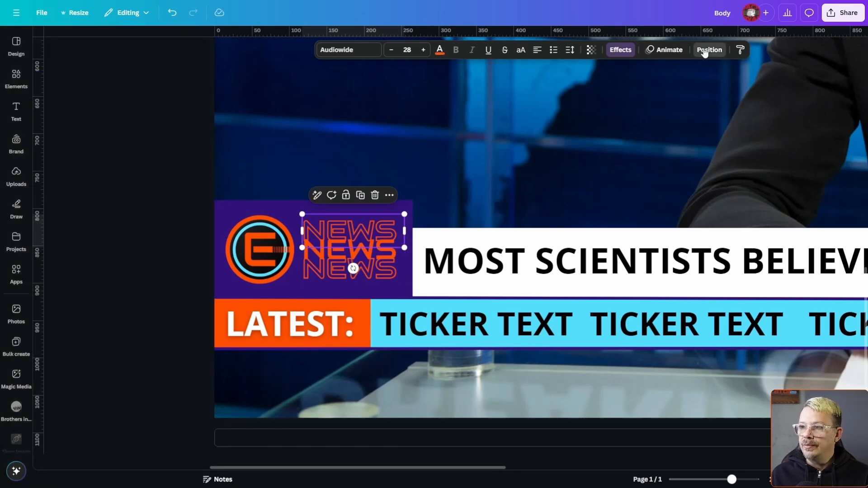
pyautogui.click(158, 62)
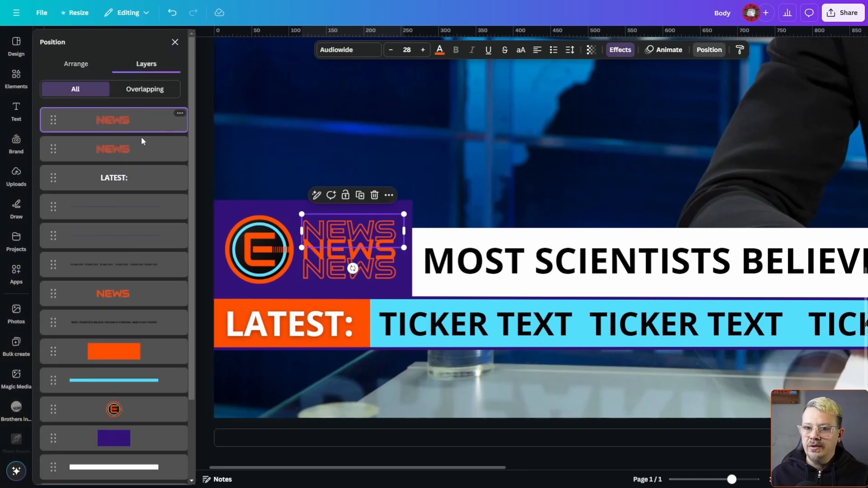
pyautogui.moveTo(119, 296); pyautogui.dragTo(129, 111)
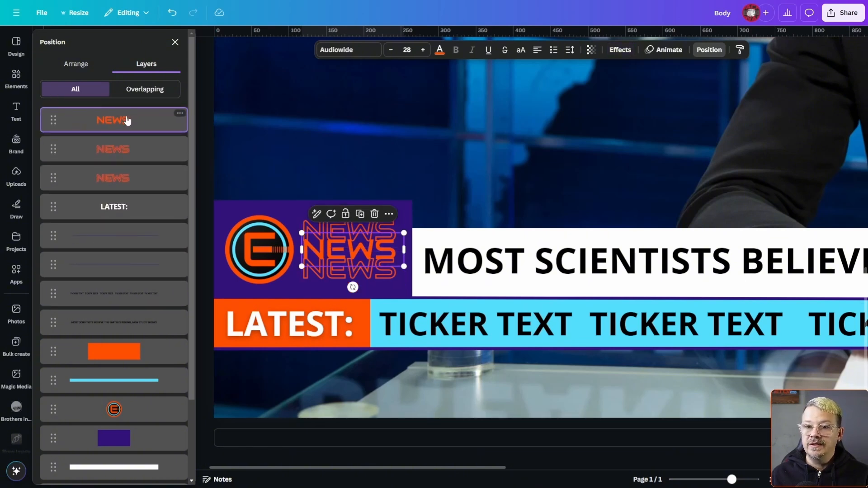
pyautogui.click(132, 154)
pyautogui.click(134, 183)
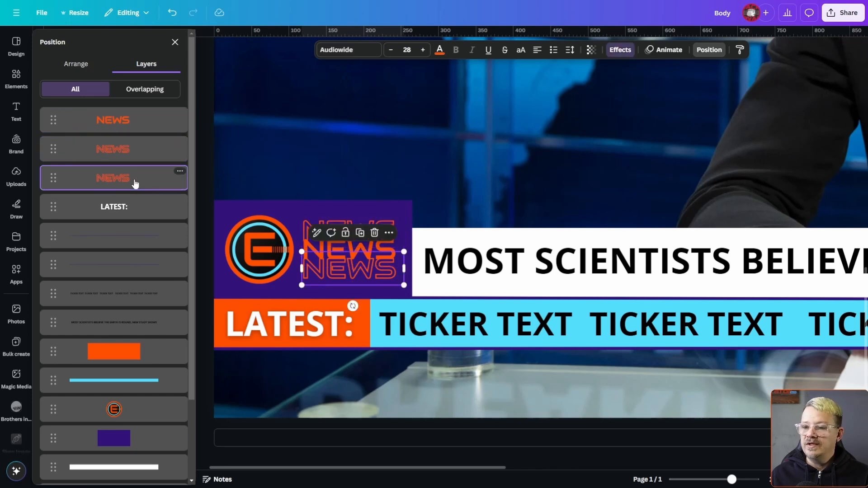
# Select all three "NEWS" texts, enlarge them together to a font size of about 29.9 and recenter them beside the logo.
pyautogui.click(133, 130)
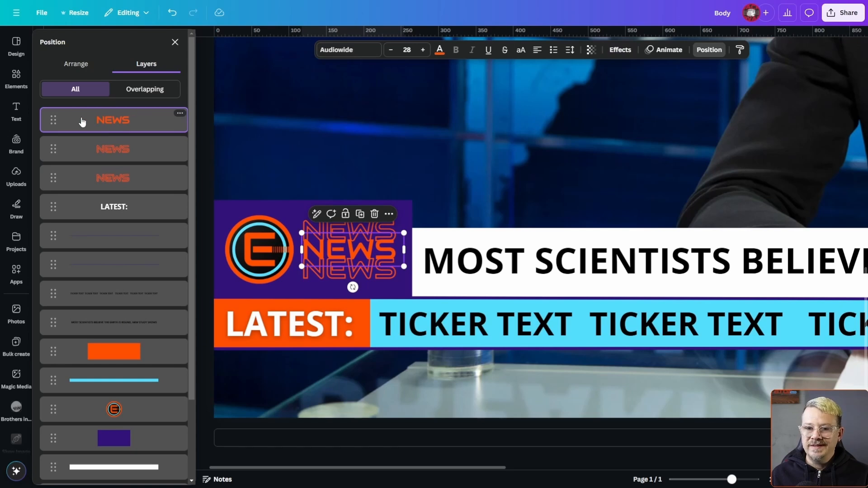
pyautogui.keyDown('shift'); pyautogui.click(118, 183); pyautogui.keyUp('shift')
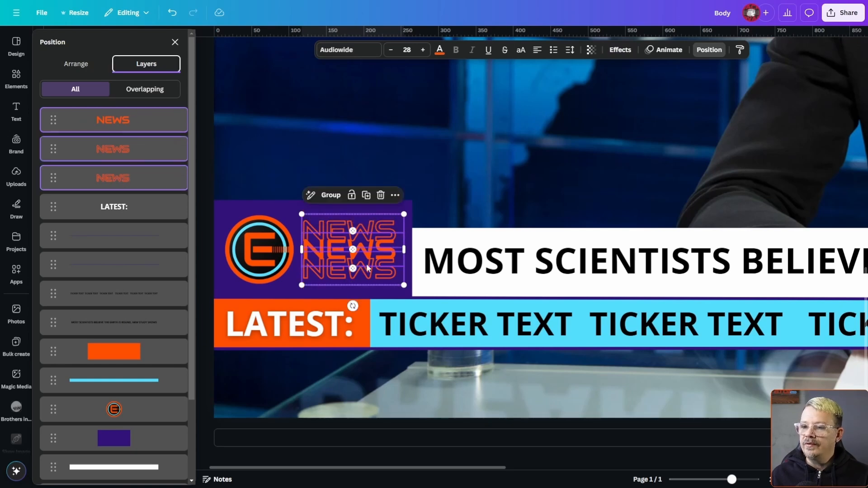
pyautogui.rightClick(378, 236)
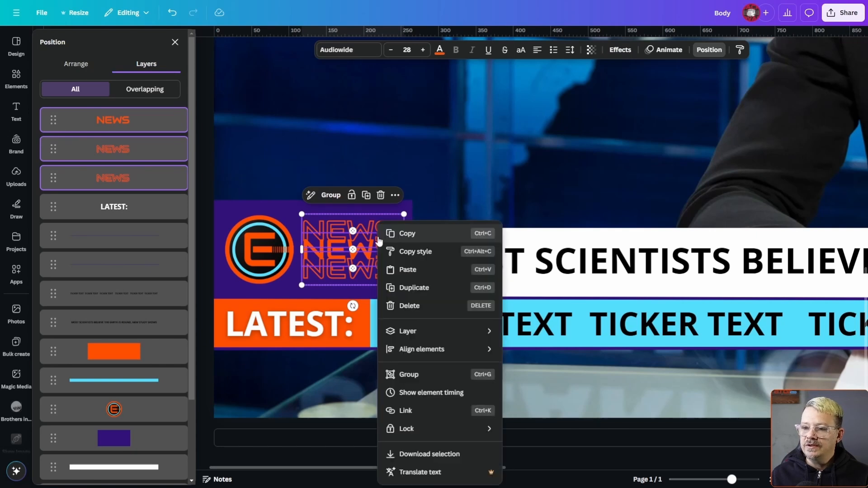
pyautogui.moveTo(444, 350)
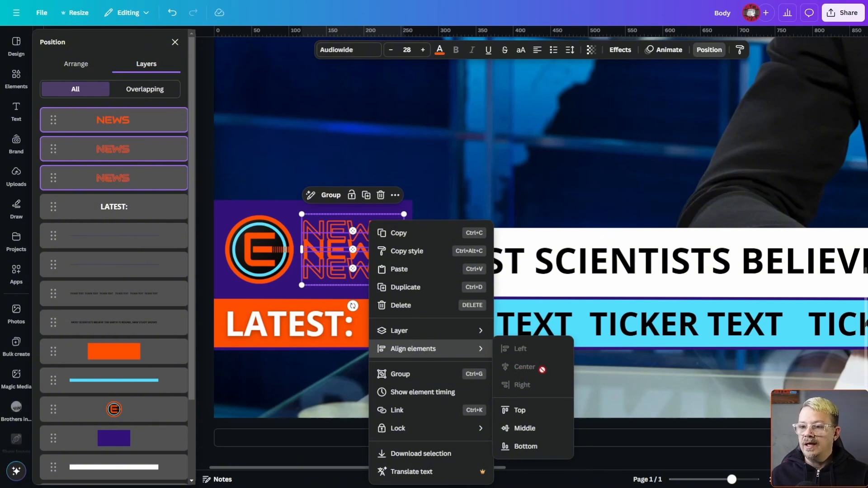
pyautogui.press('Escape')
pyautogui.moveTo(404, 285); pyautogui.dragTo(410, 292)
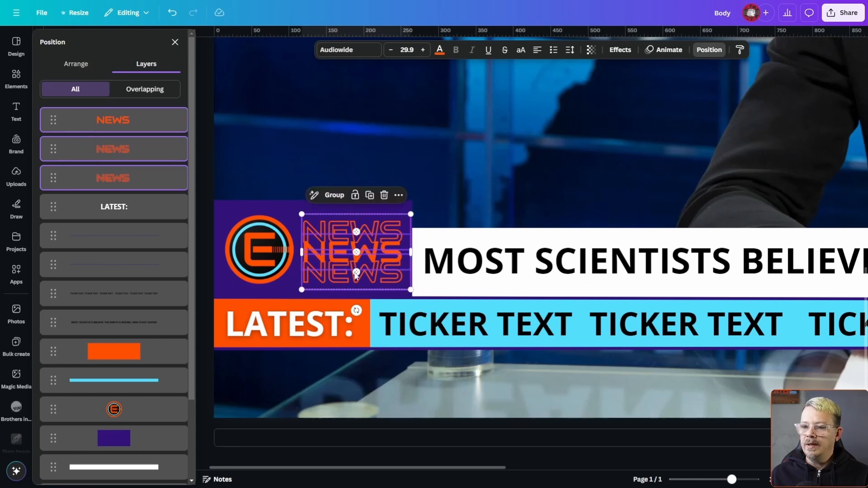
pyautogui.moveTo(330, 259); pyautogui.dragTo(328, 253)
# Delete the reference lower-third screenshot and the news anchor background photo from the page.
pyautogui.click(302, 132)
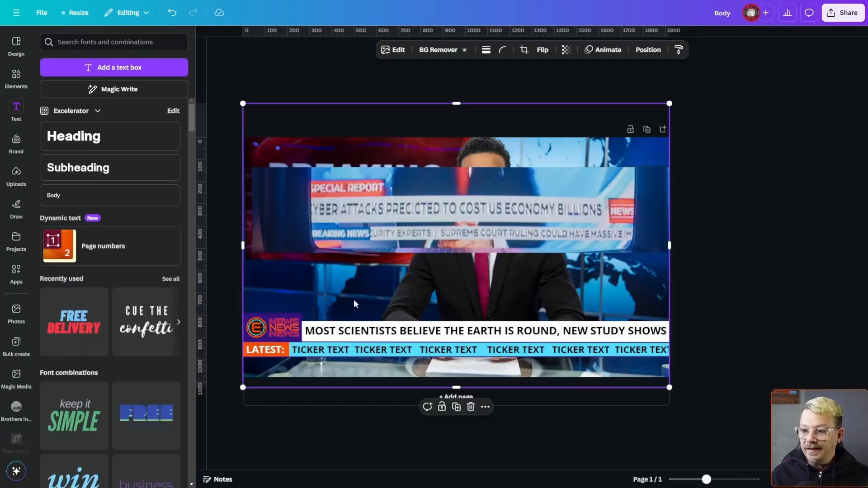
pyautogui.click(474, 198)
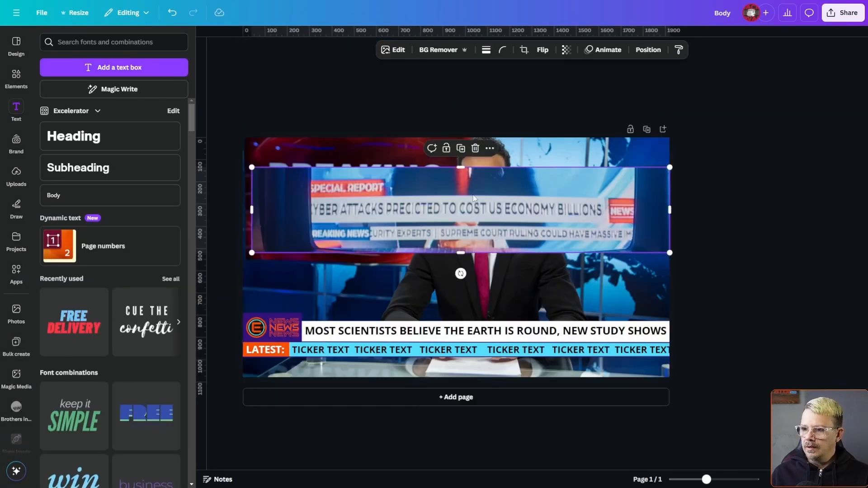
pyautogui.press('Delete')
pyautogui.click(448, 213)
pyautogui.press('Delete')
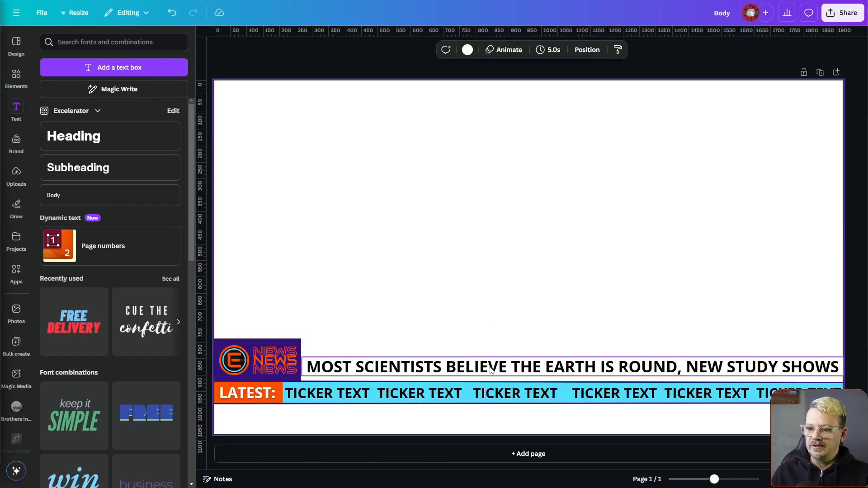
# Delete the headline text and the ticker text, leaving their bars in place.
pyautogui.click(491, 368)
pyautogui.press('Delete')
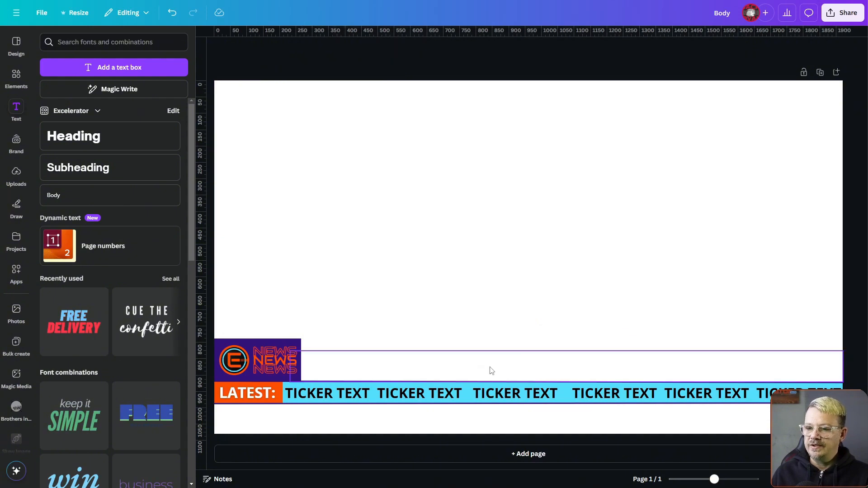
pyautogui.click(442, 394)
pyautogui.press('Delete')
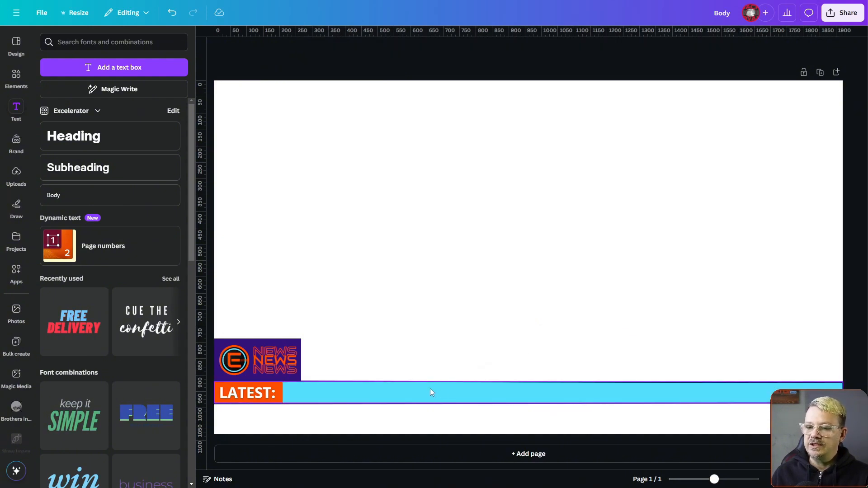
# Recolor the cyan ticker bar to the document's purple, #32127a.
pyautogui.click(392, 387)
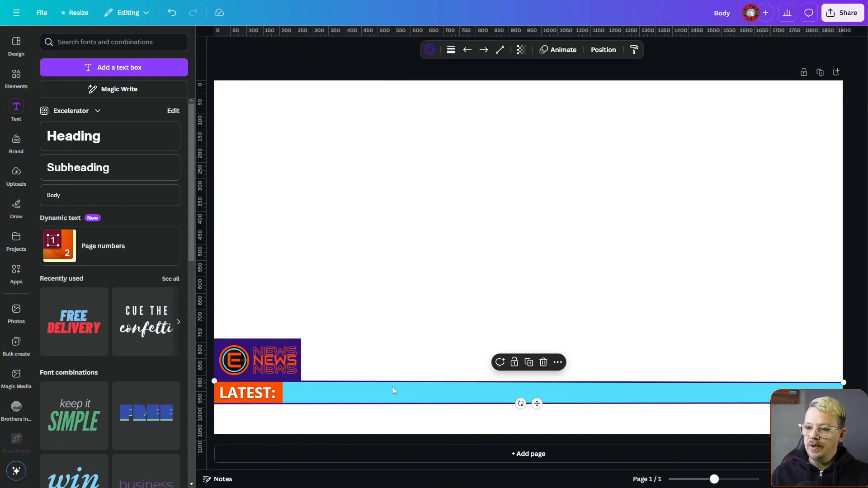
pyautogui.click(612, 56)
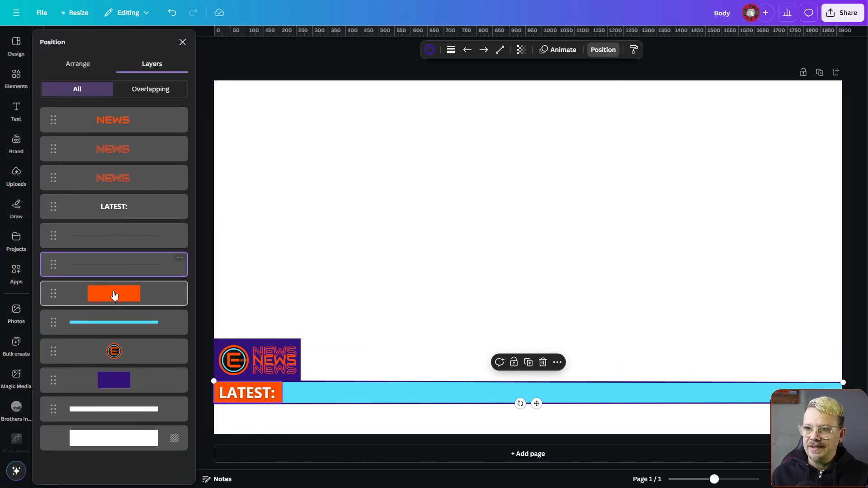
pyautogui.click(114, 328)
pyautogui.click(333, 50)
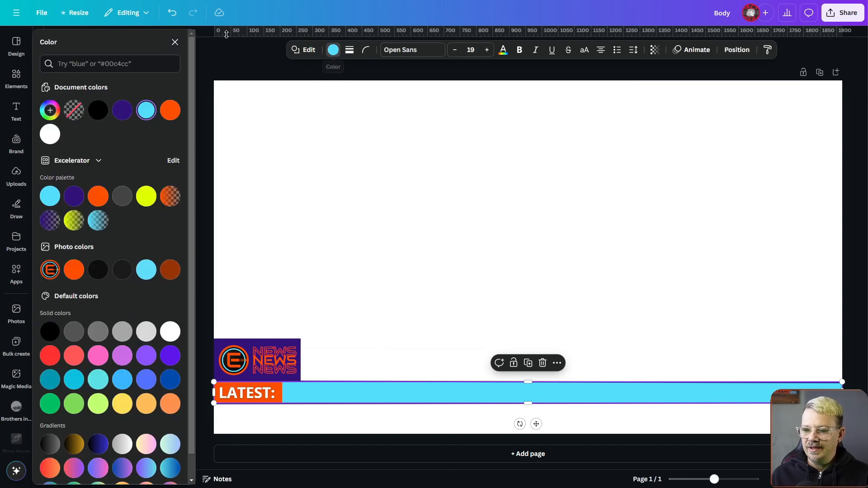
pyautogui.click(122, 115)
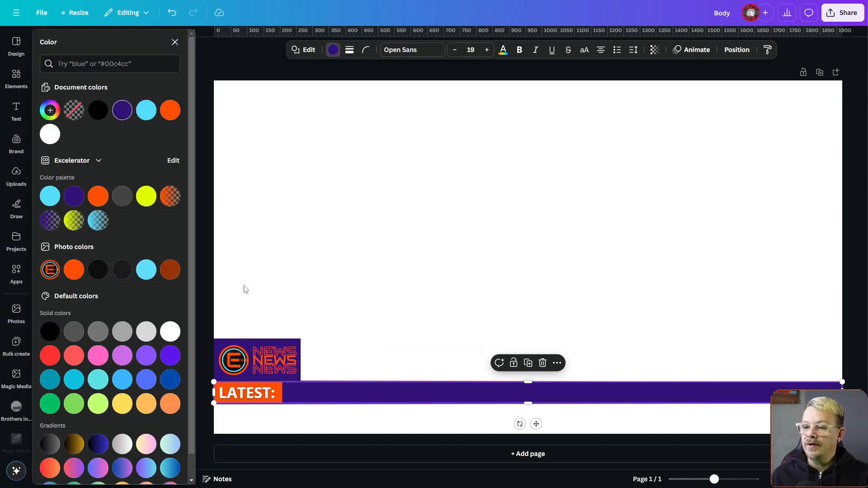
# Change the color of the two thin lines bordering the purple ticker bar.
pyautogui.click(738, 50)
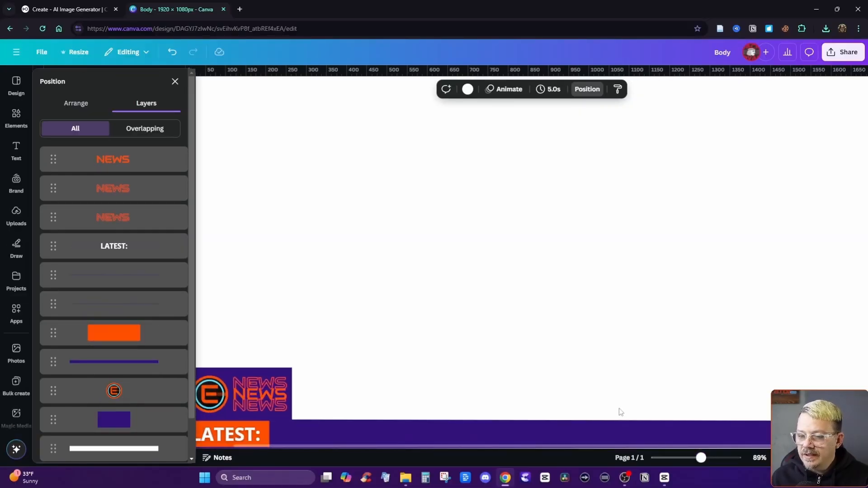
pyautogui.scroll(-2, 353, 283)
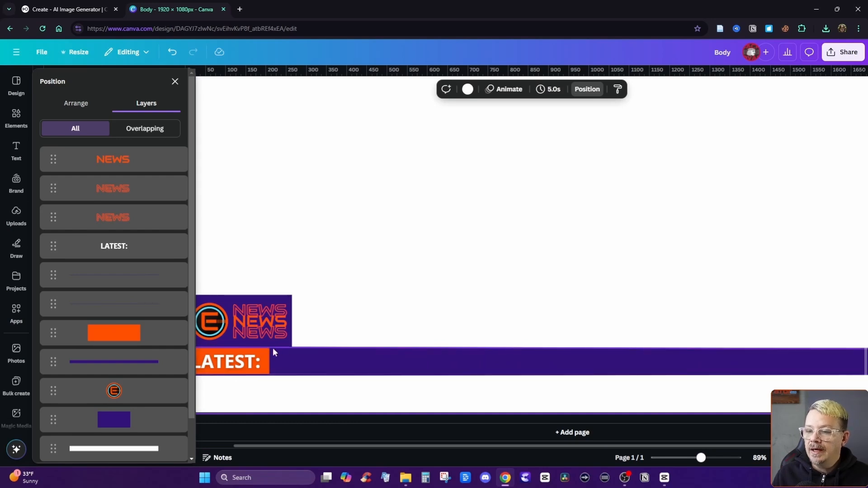
pyautogui.click(111, 280)
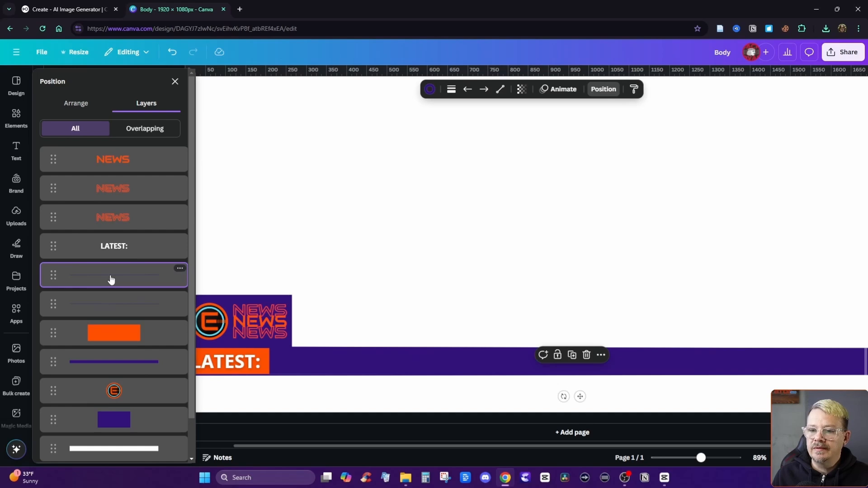
pyautogui.click(429, 89)
pyautogui.click(603, 89)
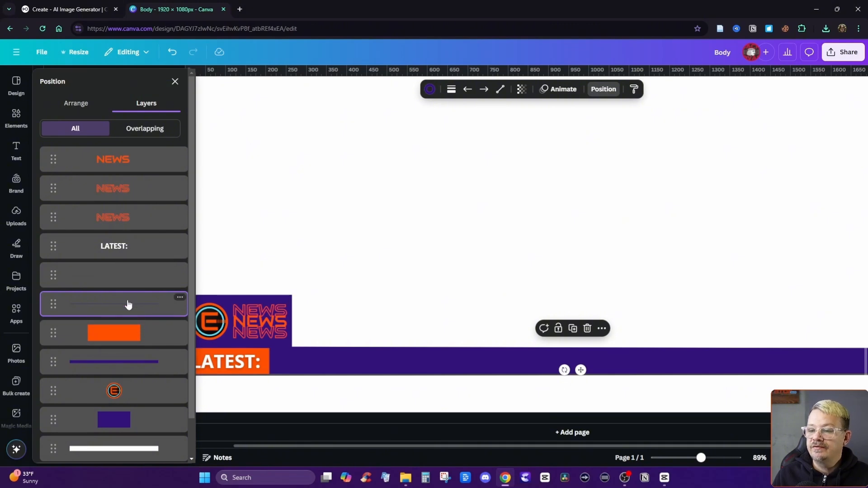
pyautogui.click(508, 252)
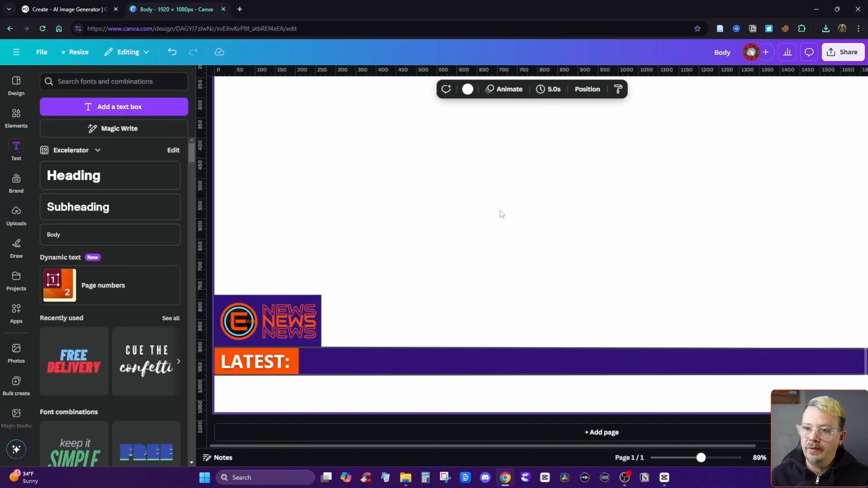
# Download the design as a 1,920 × 1,080 px PNG with a transparent background.
pyautogui.scroll(3, 539, 235)
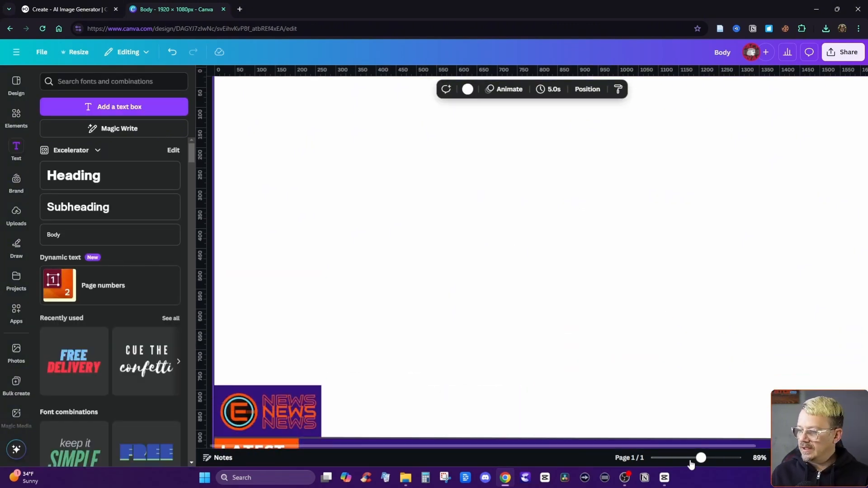
pyautogui.moveTo(701, 458); pyautogui.dragTo(690, 458)
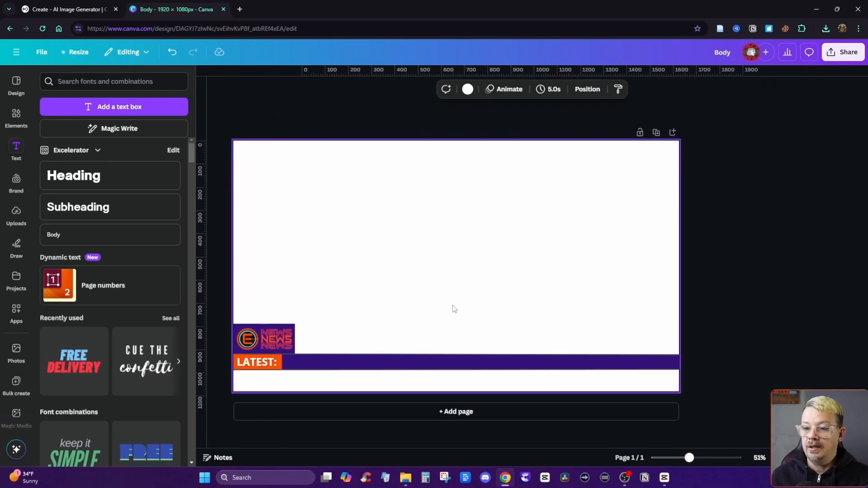
pyautogui.click(843, 52)
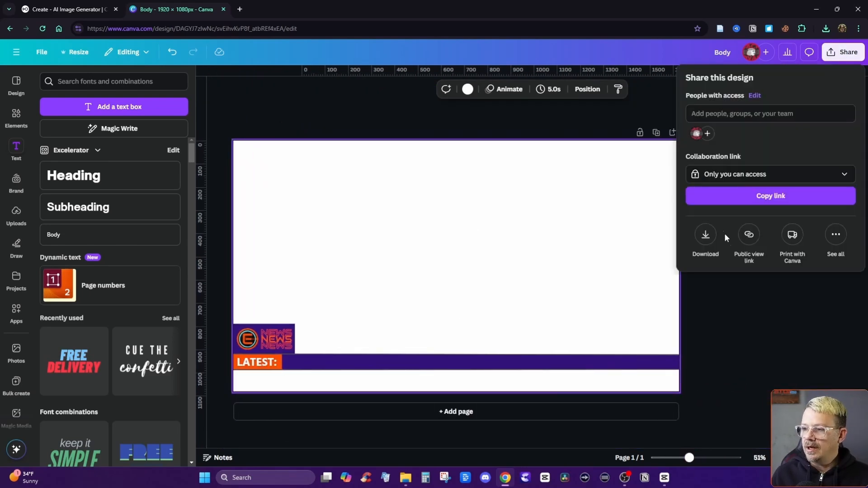
pyautogui.click(707, 239)
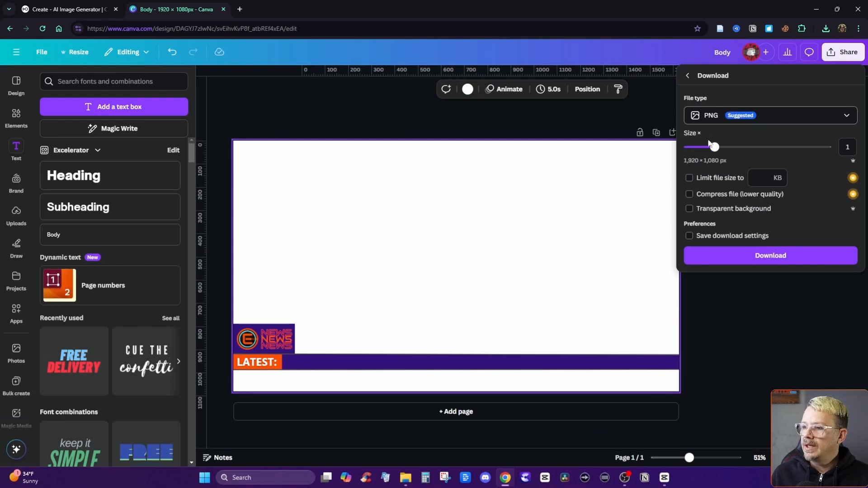
pyautogui.click(689, 209)
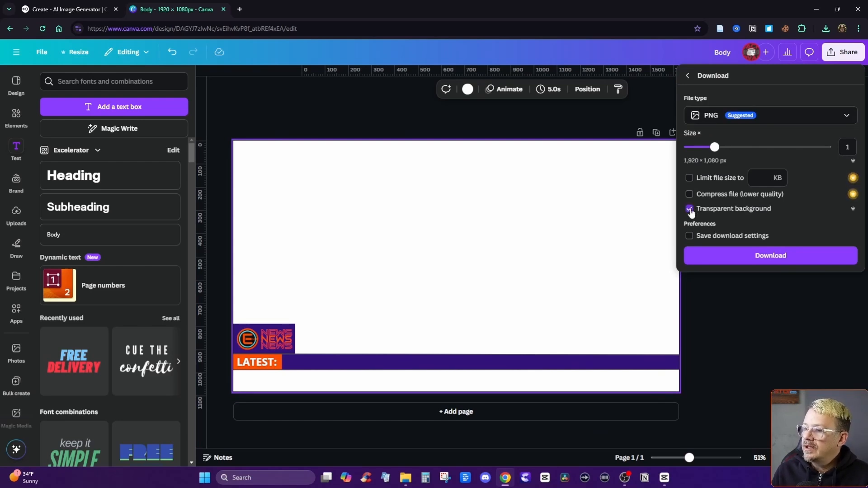
pyautogui.click(765, 256)
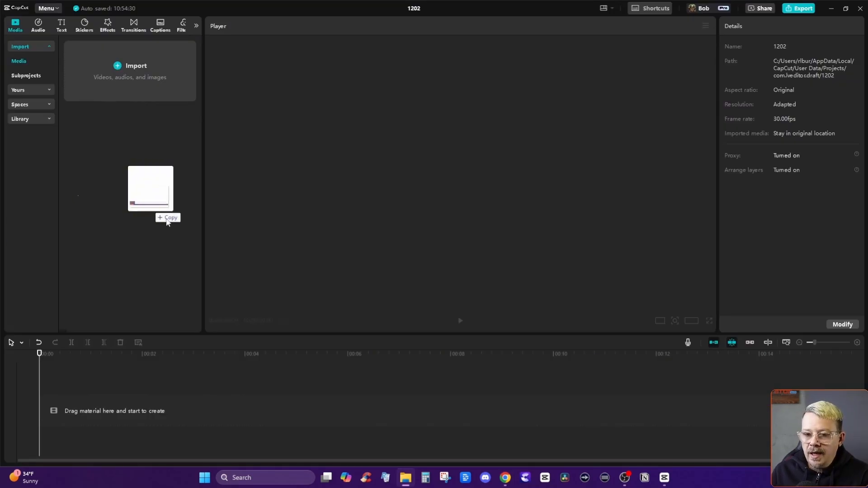
# Switch to CapCut and import Body.png and the female news anchor image into the project media.
pyautogui.moveTo(151, 209); pyautogui.dragTo(141, 95)
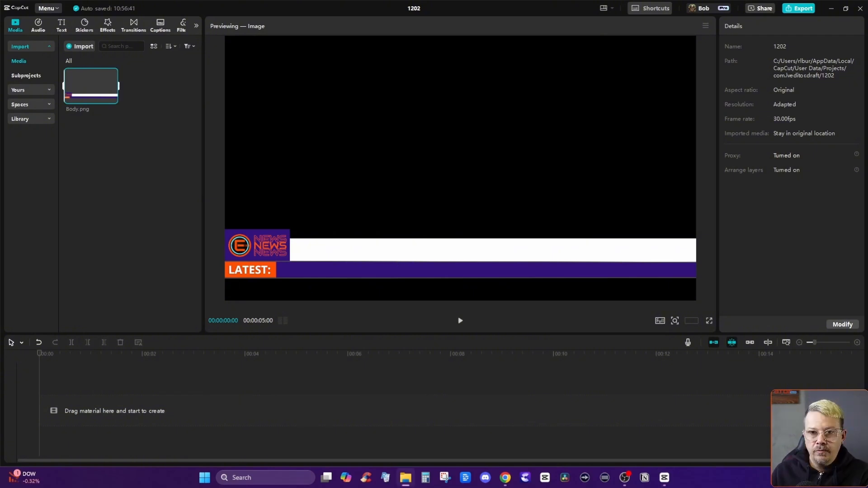
pyautogui.moveTo(121, 226); pyautogui.dragTo(109, 142)
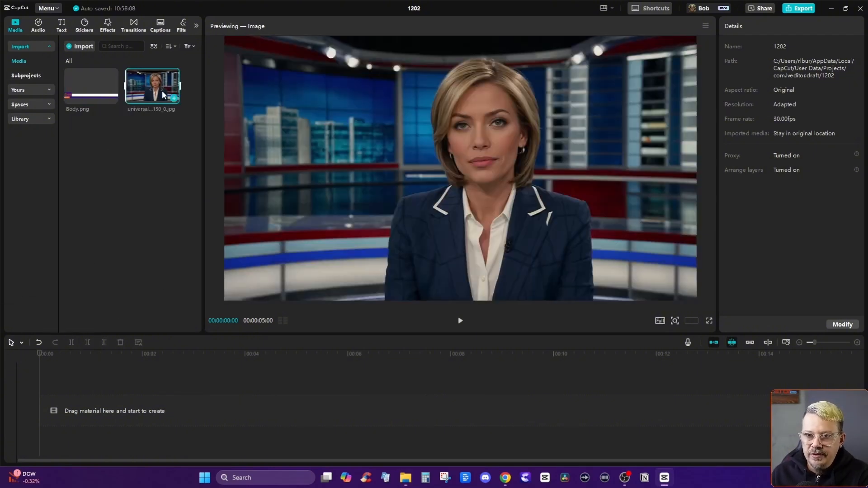
# Stack Body.png above the anchor image at the start of the timeline and lower the overlay to Y -132.
pyautogui.moveTo(155, 91); pyautogui.dragTo(81, 406)
pyautogui.moveTo(93, 77); pyautogui.dragTo(81, 385)
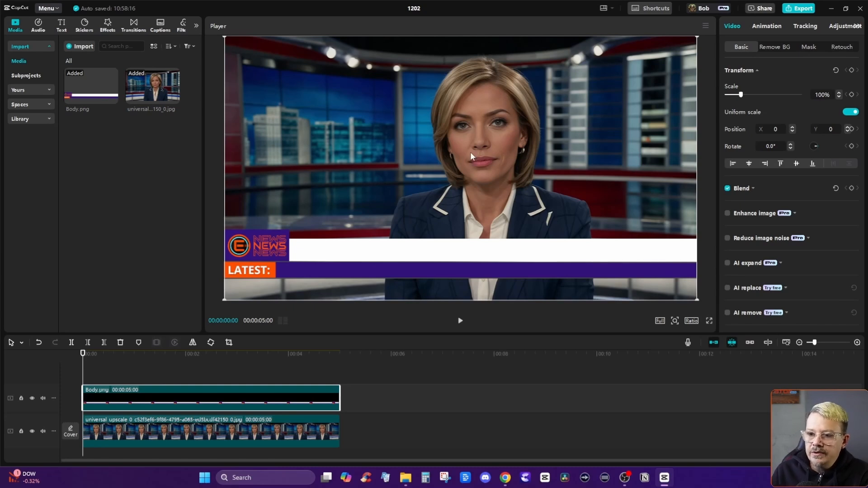
pyautogui.moveTo(471, 168); pyautogui.dragTo(471, 169)
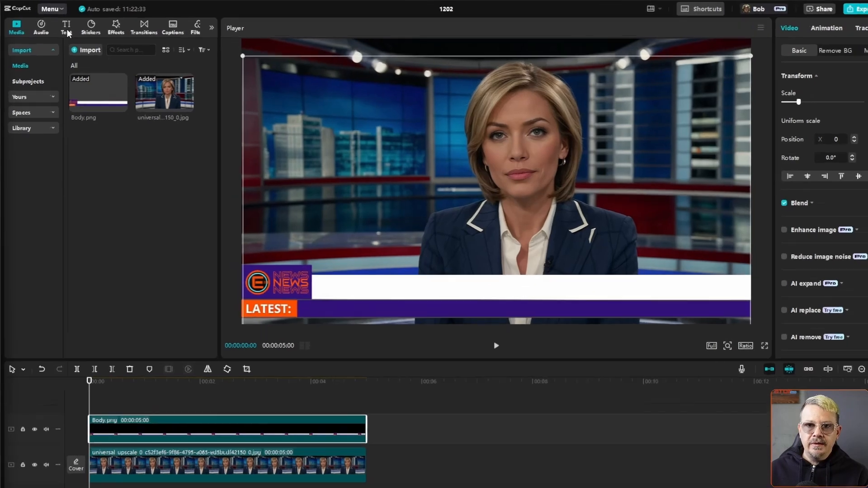
# Add a default text clip above the overlay and extend it to match the 5-second clips below.
pyautogui.click(66, 30)
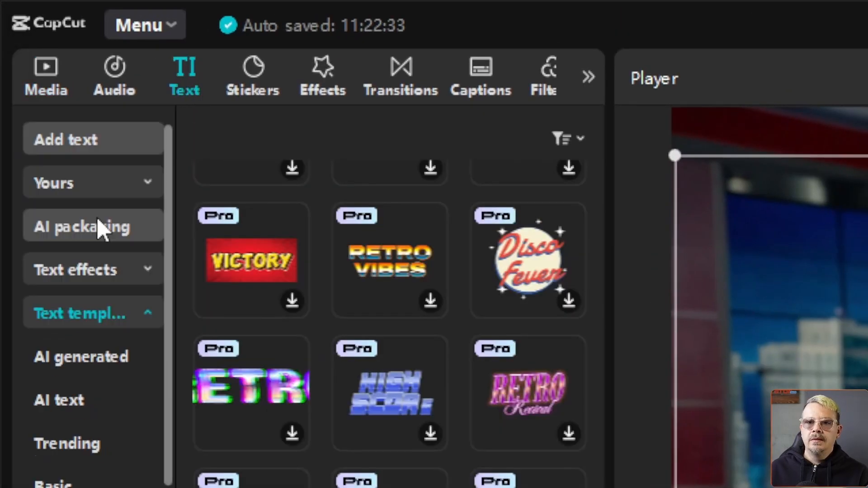
pyautogui.click(111, 146)
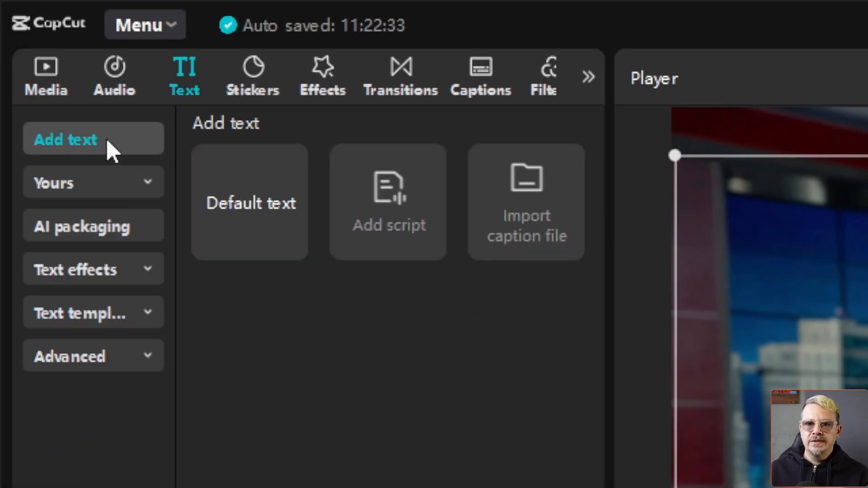
pyautogui.click(262, 208)
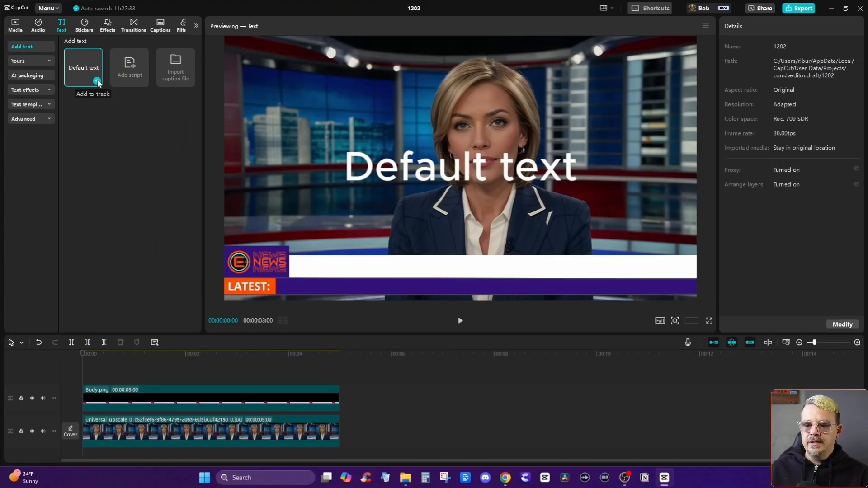
pyautogui.click(97, 81)
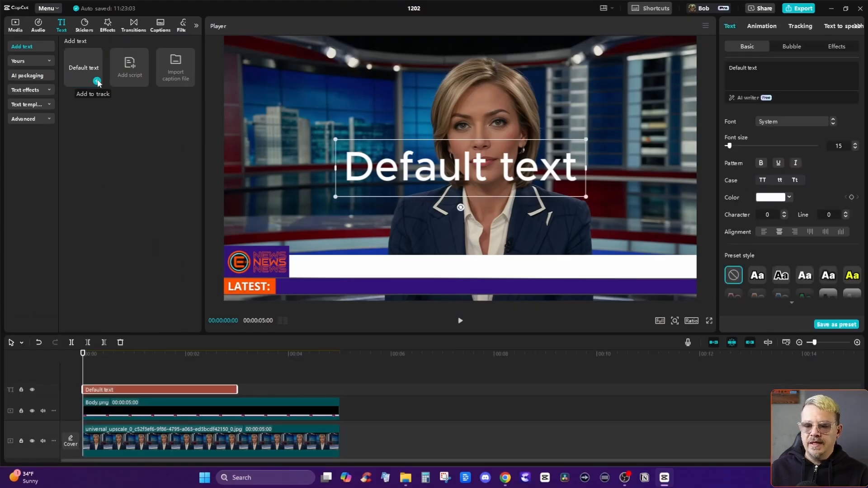
pyautogui.moveTo(242, 389); pyautogui.dragTo(340, 389)
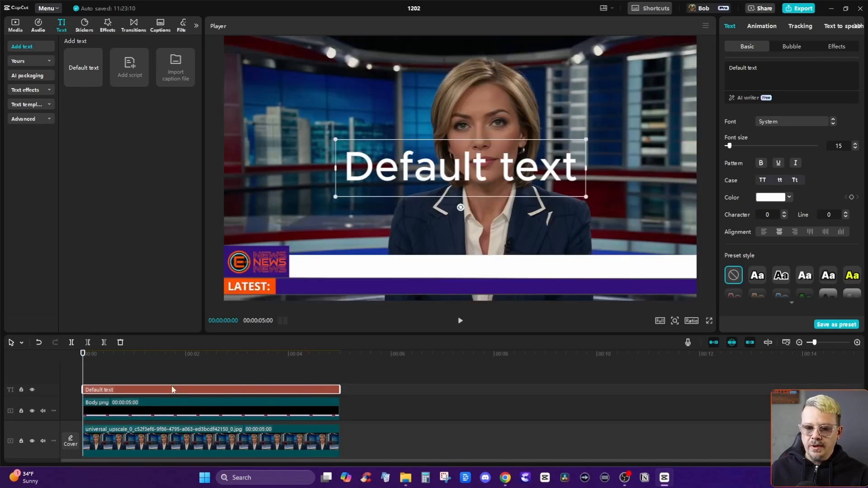
# Color the text black (000000) and move it down onto the white headline bar.
pyautogui.click(771, 197)
pyautogui.moveTo(759, 240); pyautogui.dragTo(717, 284)
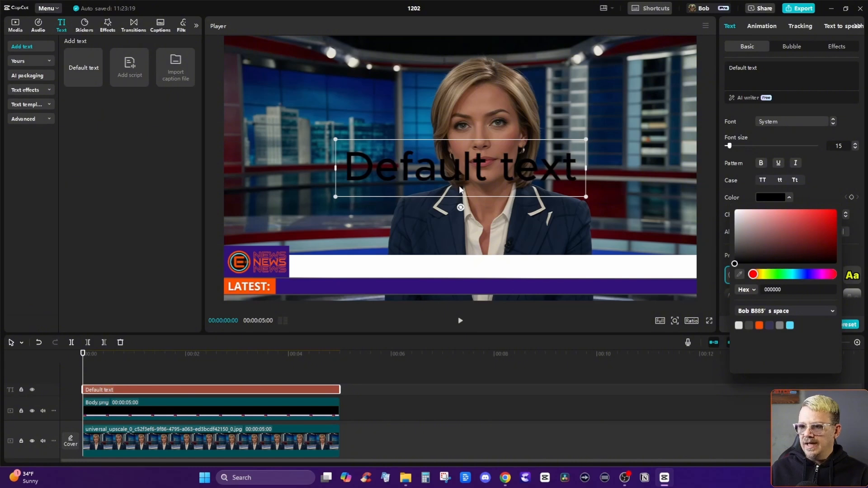
pyautogui.moveTo(459, 189); pyautogui.dragTo(421, 283)
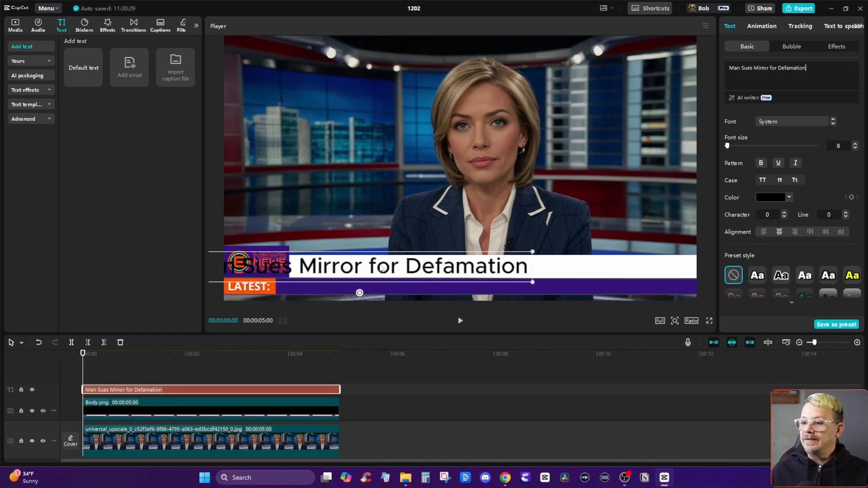
# Make the headline read "MAN SUES MIRROR FOR DEFAMATION" in uppercase and shift it over along the white bar.
pyautogui.moveTo(382, 265); pyautogui.dragTo(535, 262)
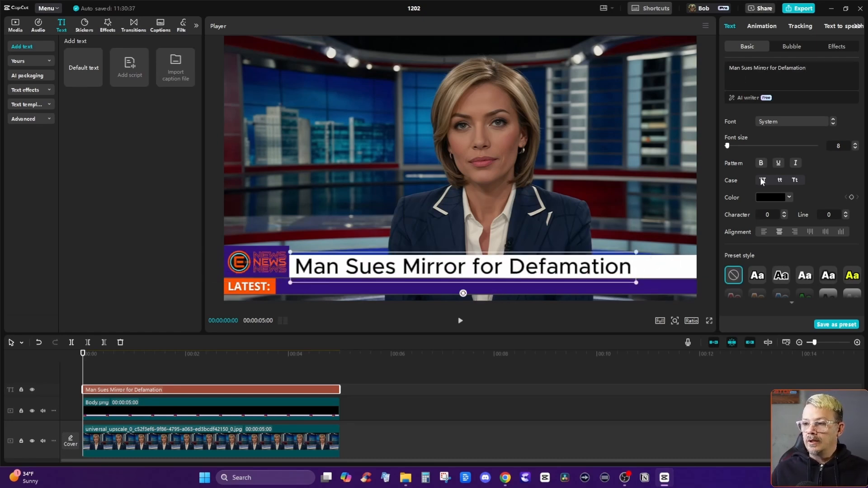
pyautogui.click(763, 181)
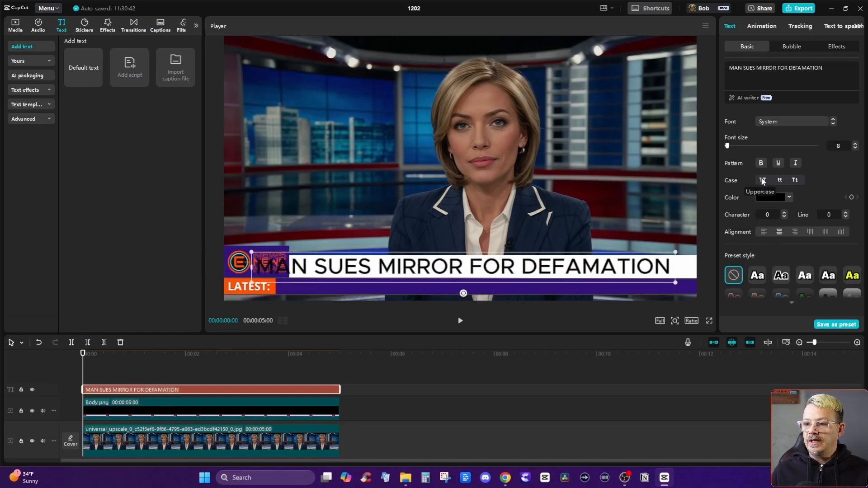
# Set the headline's font to Open Sans Bold at size 7.
pyautogui.click(809, 123)
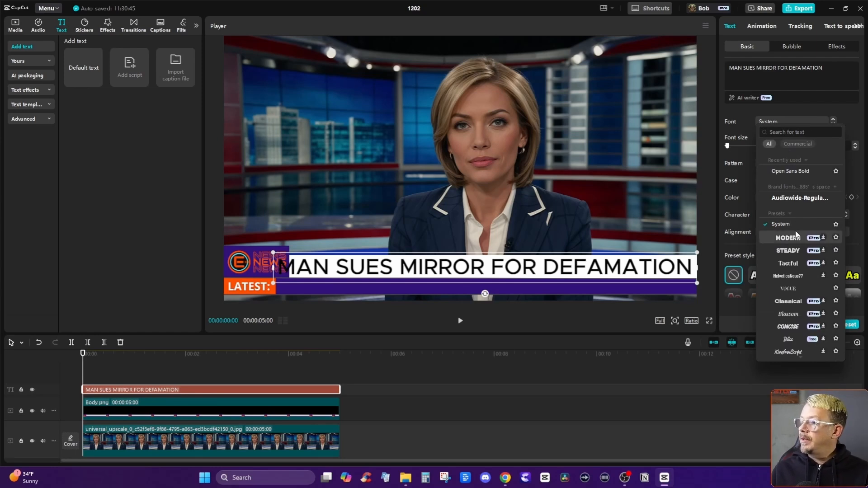
pyautogui.click(784, 172)
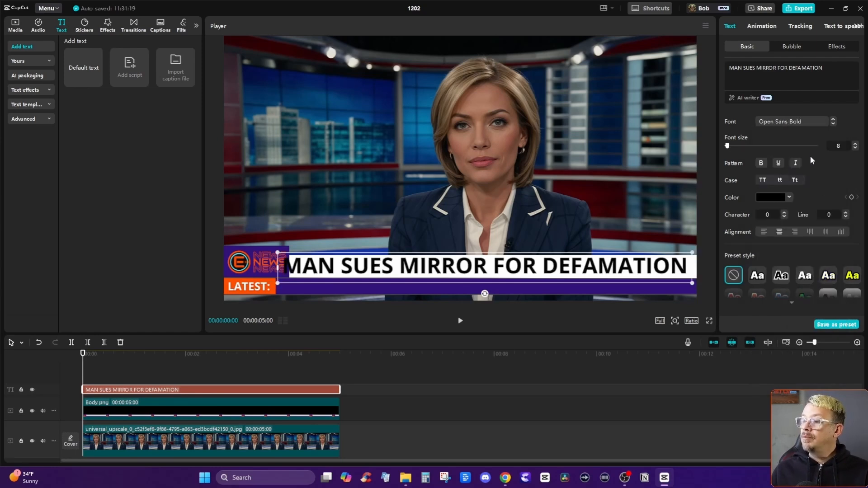
pyautogui.click(856, 148)
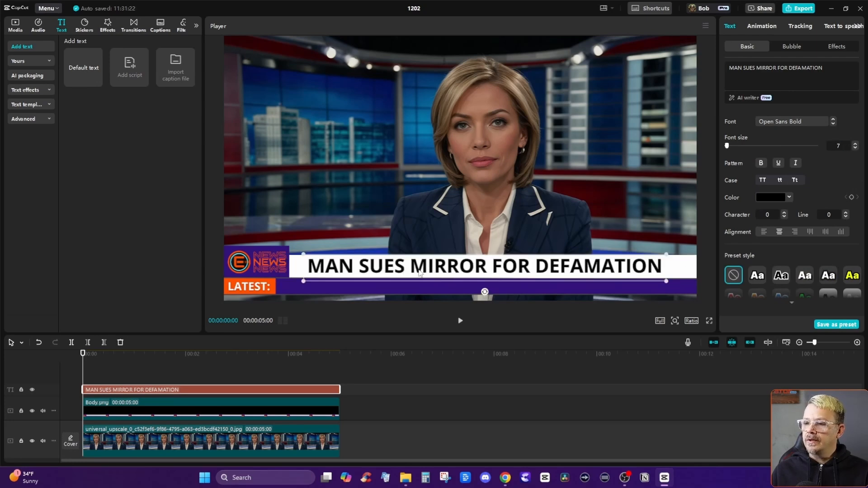
# Shift the headline along the white bar so it starts right beside the news logo.
pyautogui.moveTo(420, 271); pyautogui.dragTo(389, 273)
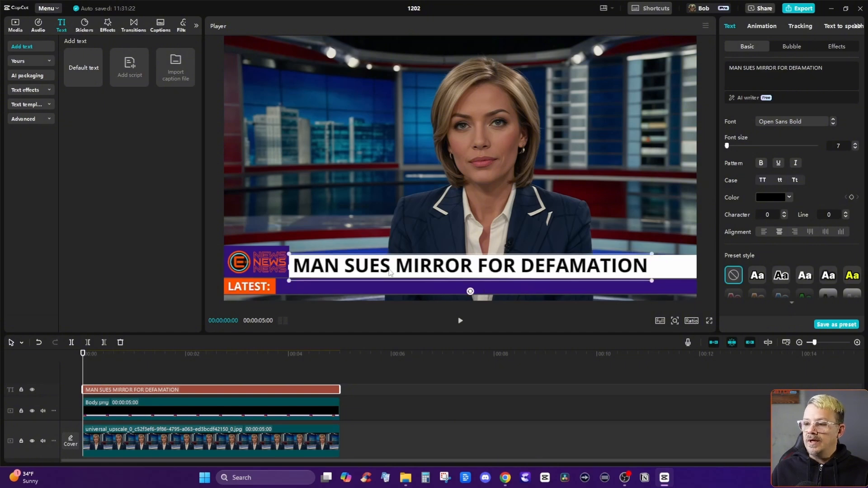
pyautogui.click(395, 291)
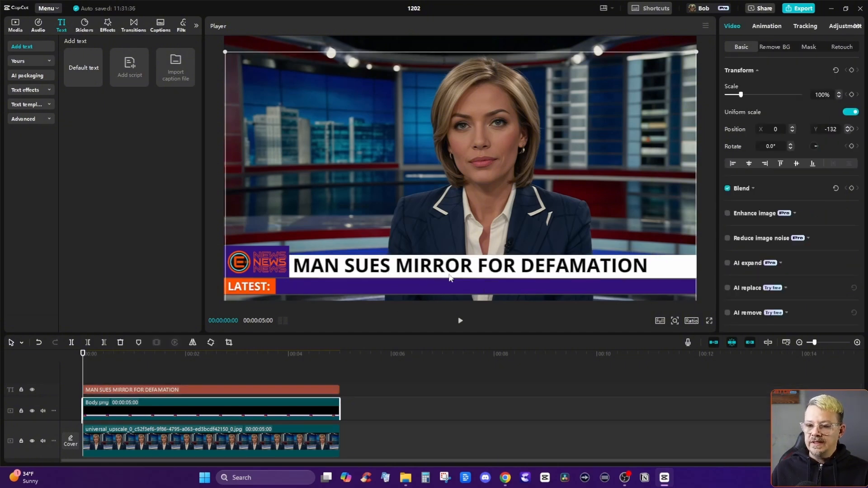
# Add a second default text clip, reduce its font size to 7 and place it on the purple bar beneath the headline.
pyautogui.moveTo(85, 75)
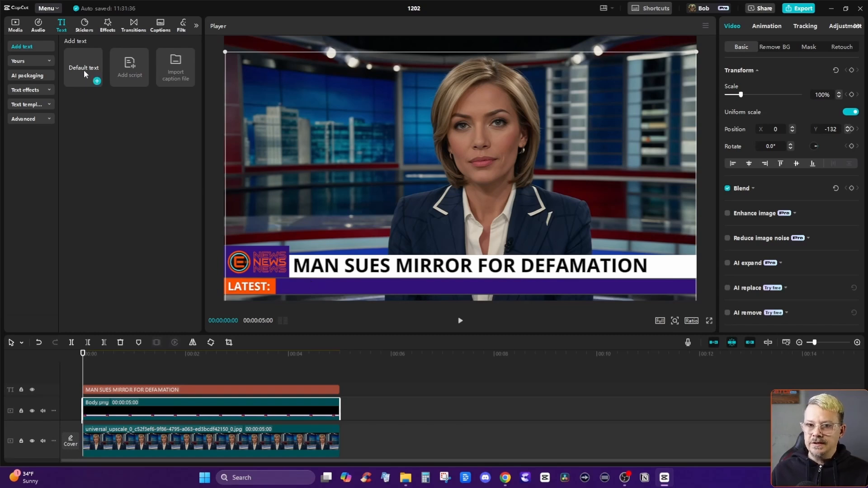
pyautogui.click(97, 82)
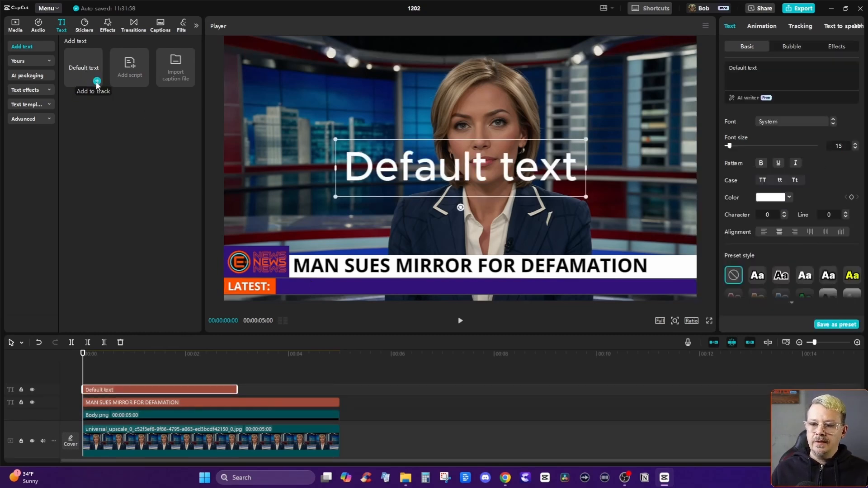
pyautogui.click(854, 148)
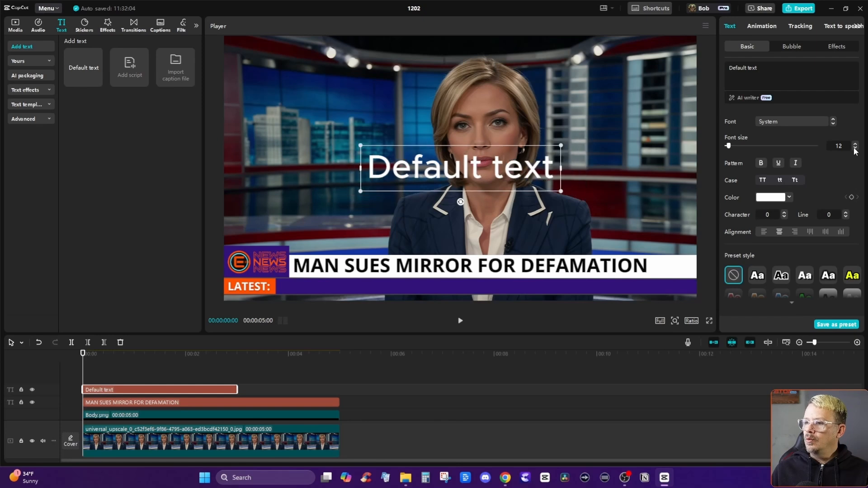
pyautogui.click(855, 148)
pyautogui.click(854, 148)
pyautogui.click(854, 148)
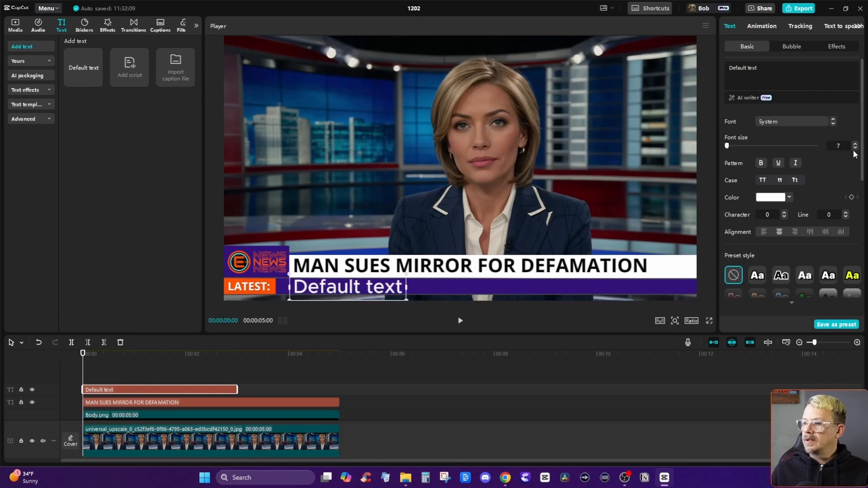
# Format the purple-bar text as uppercase Noto Sans Bold at size 5 and place it right beside the LATEST: label.
pyautogui.click(794, 122)
pyautogui.click(795, 339)
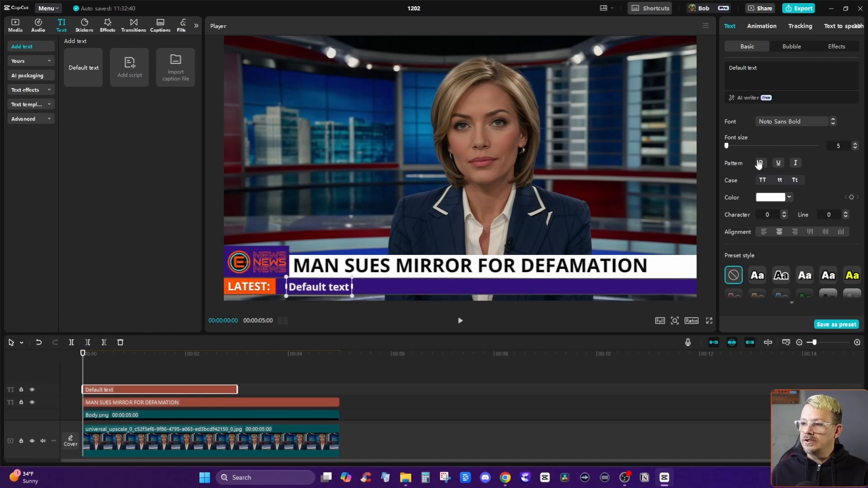
pyautogui.click(763, 180)
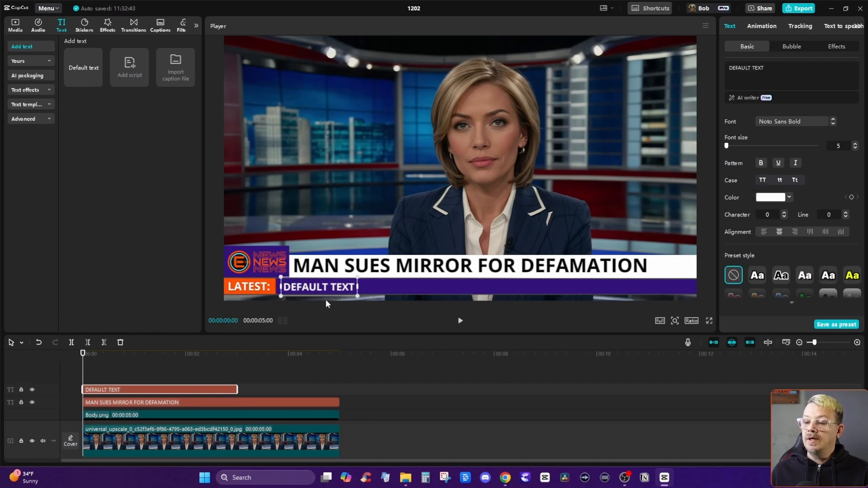
pyautogui.moveTo(319, 287); pyautogui.dragTo(304, 279)
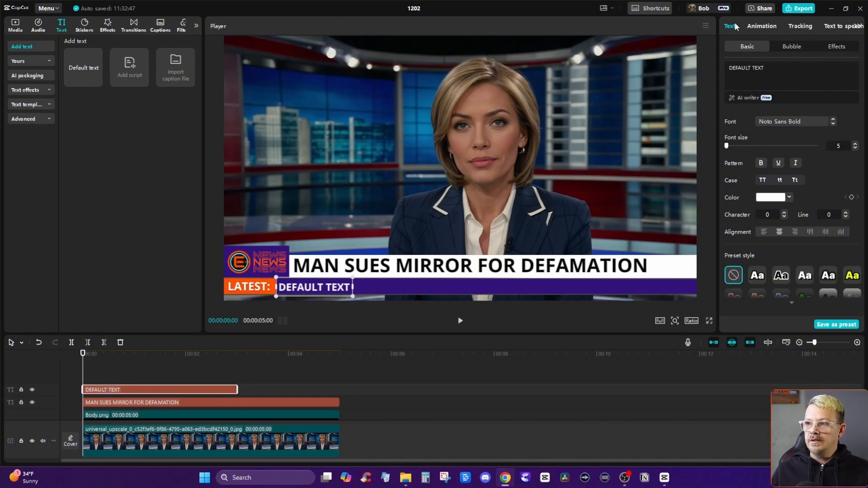
# Replace the placeholder with the ticker headlines starting "Aliens Invade, Leave Bad Yelp Review." and align their start beside the LATEST: label.
pyautogui.click(733, 28)
pyautogui.tripleClick(754, 69)
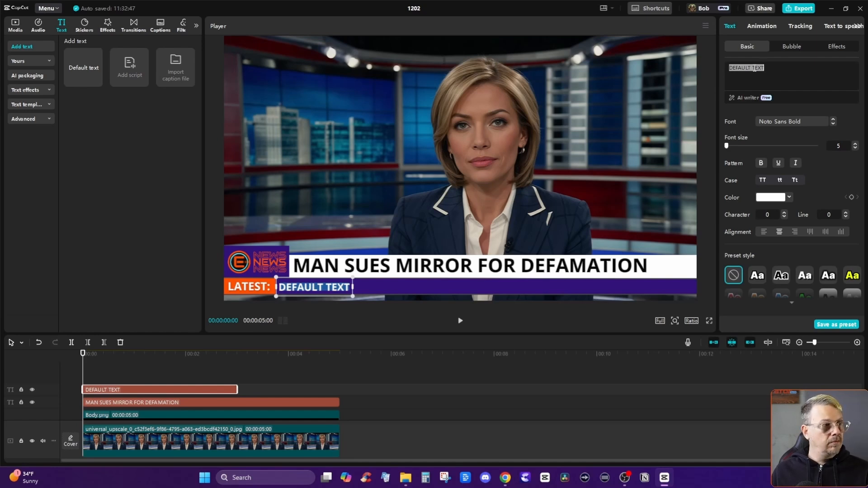
pyautogui.write('Aliens Invade, Leave Bad Yelp Review')
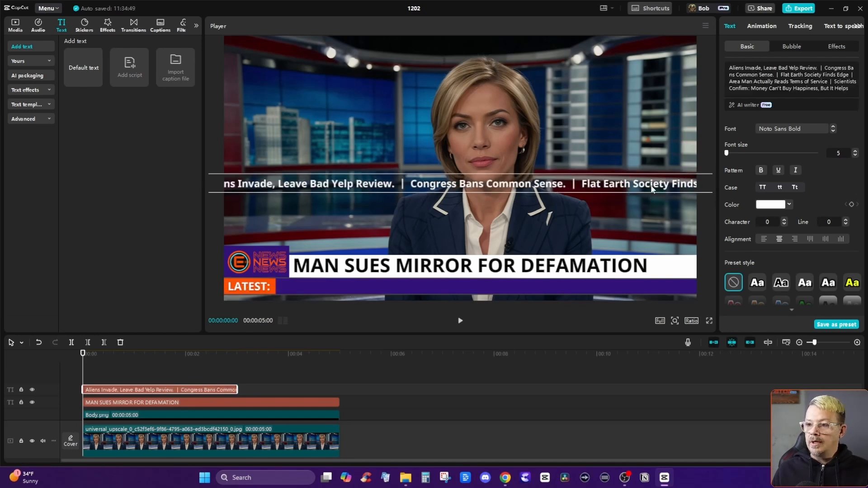
pyautogui.moveTo(621, 199); pyautogui.dragTo(108, 195)
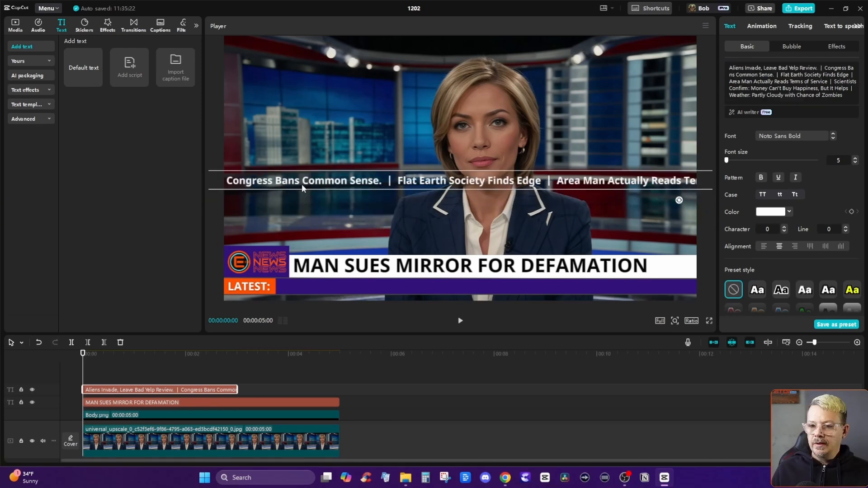
pyautogui.moveTo(302, 185); pyautogui.dragTo(525, 288)
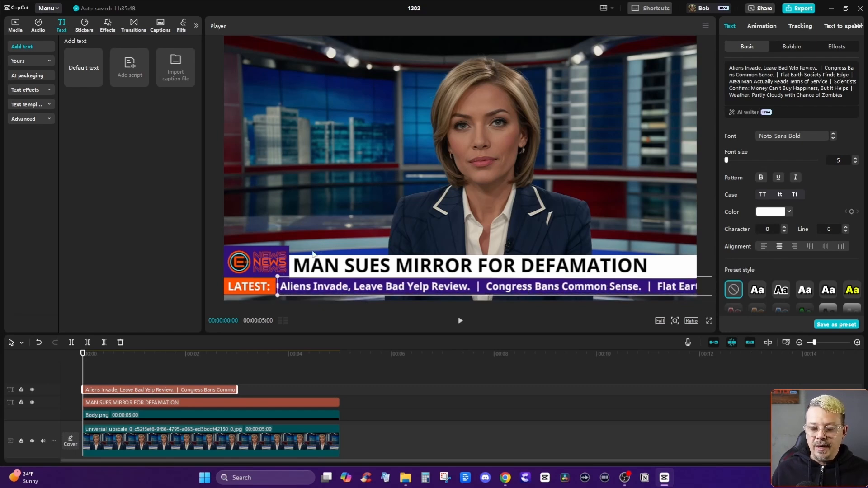
# Duplicate the Body.png overlay onto the track directly above the original, keeping the copy at its original position.
pyautogui.click(244, 284)
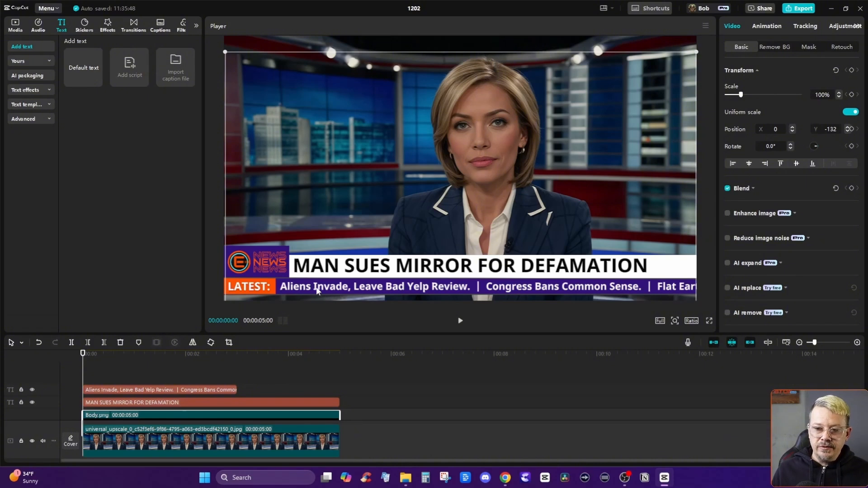
pyautogui.scroll(-1, 179, 372)
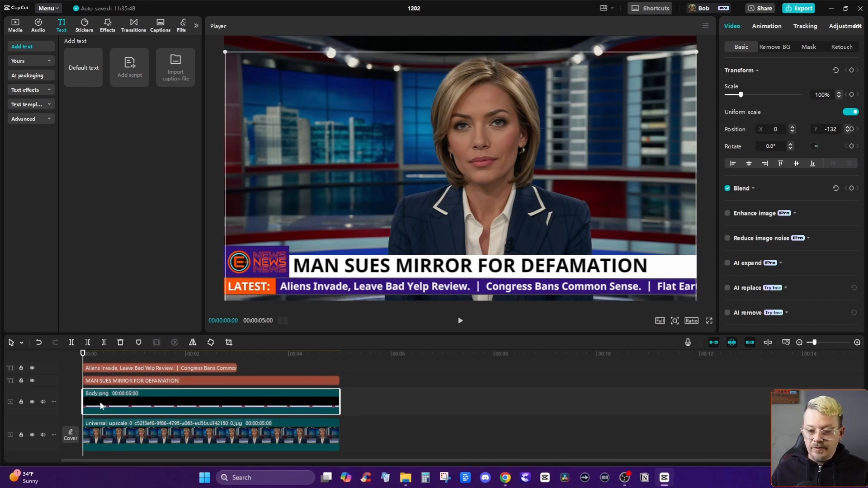
pyautogui.hotkey('ctrl', 'v')
pyautogui.scroll(-2, 243, 414)
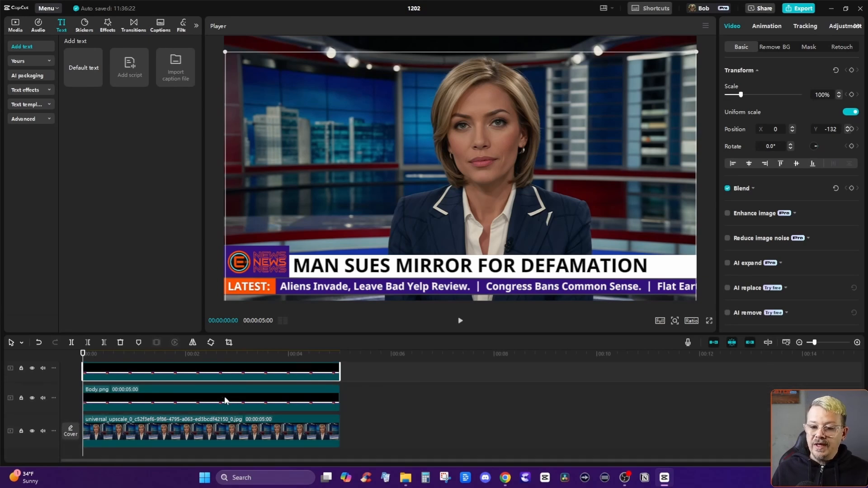
pyautogui.scroll(1, 186, 384)
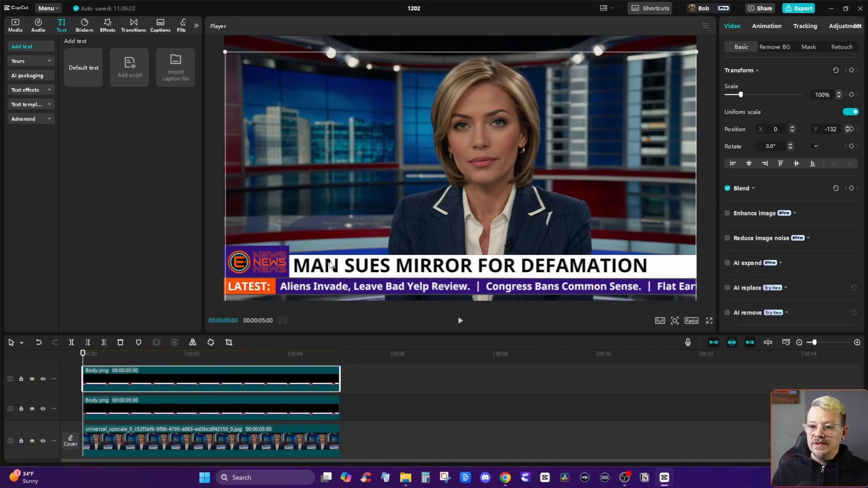
pyautogui.moveTo(331, 265)
pyautogui.mouseDown()
pyautogui.moveTo(340, 194)
pyautogui.moveTo(330, 264)
pyautogui.mouseUp()
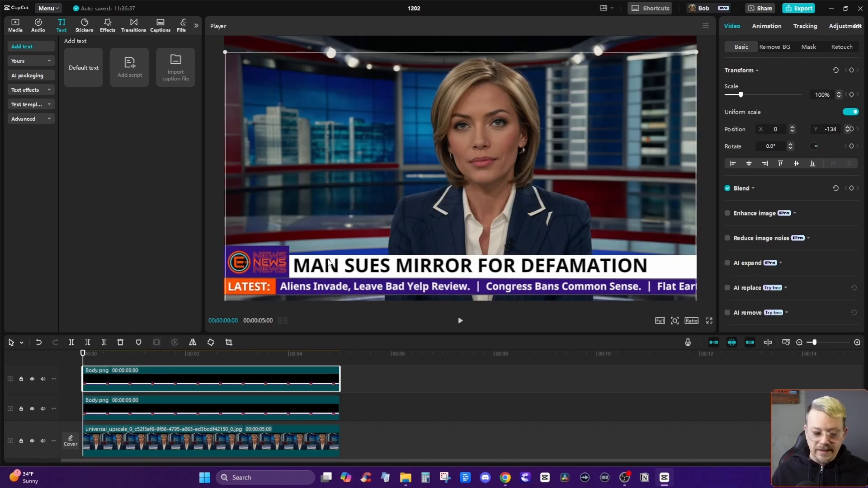
pyautogui.hotkey('ctrl', 'z')
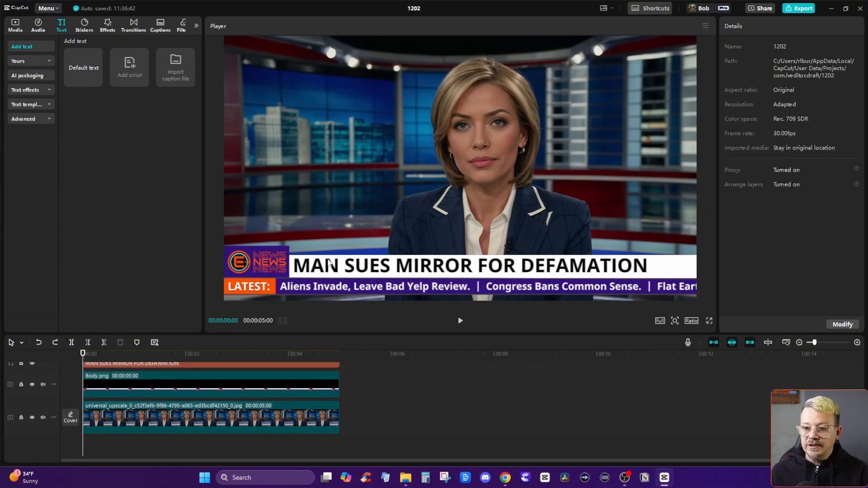
pyautogui.hotkey('ctrl', 'shift', 'z')
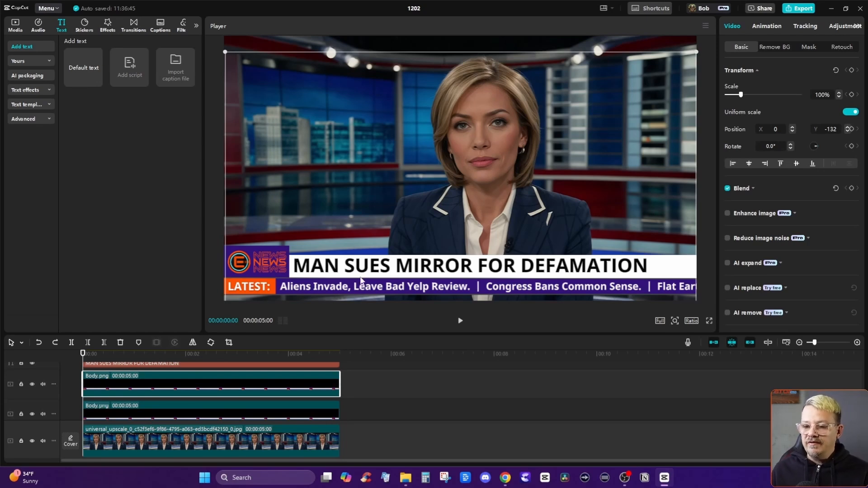
# Offset the upper Body.png copy, and realign both overlays by center and middle behind the headline and ticker text at X 0, Y -133.
pyautogui.moveTo(322, 268); pyautogui.dragTo(327, 248)
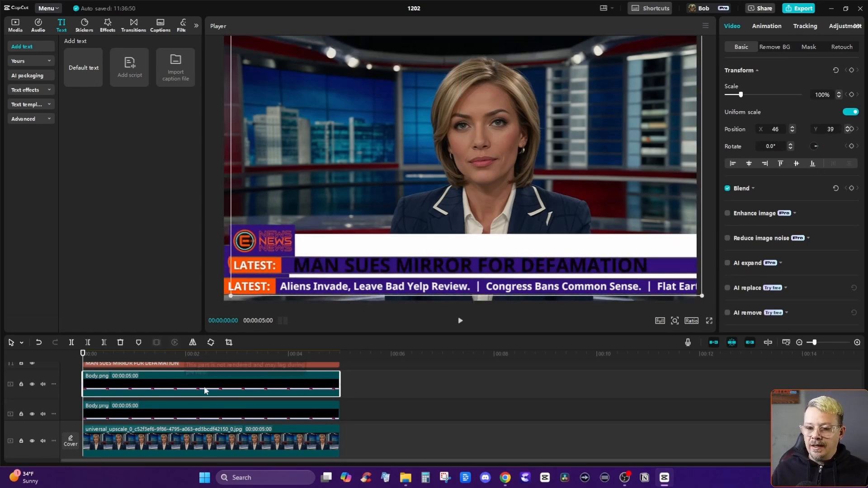
pyautogui.click(165, 406)
pyautogui.click(172, 387)
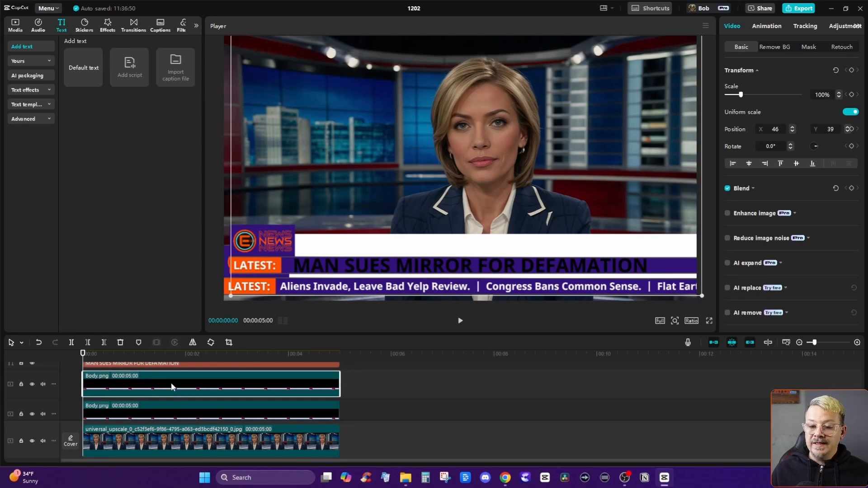
pyautogui.keyDown('ctrl'); pyautogui.click(131, 412); pyautogui.keyUp('ctrl')
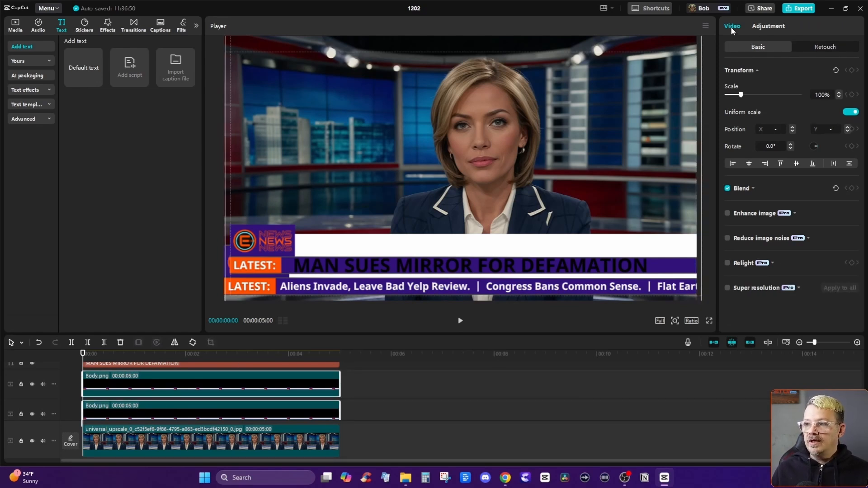
pyautogui.click(750, 164)
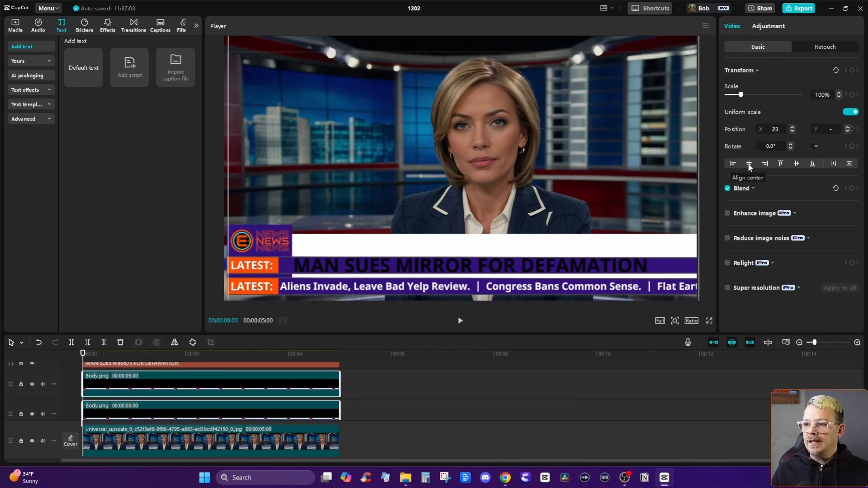
pyautogui.click(797, 164)
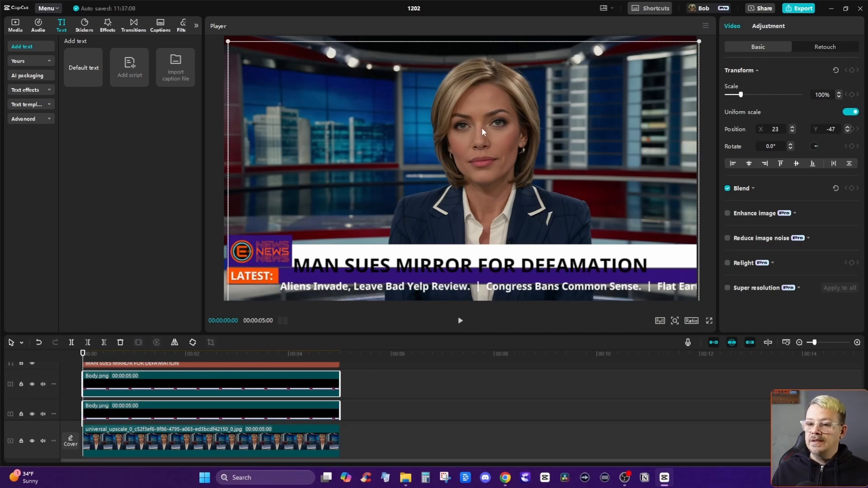
pyautogui.moveTo(482, 128); pyautogui.dragTo(479, 138)
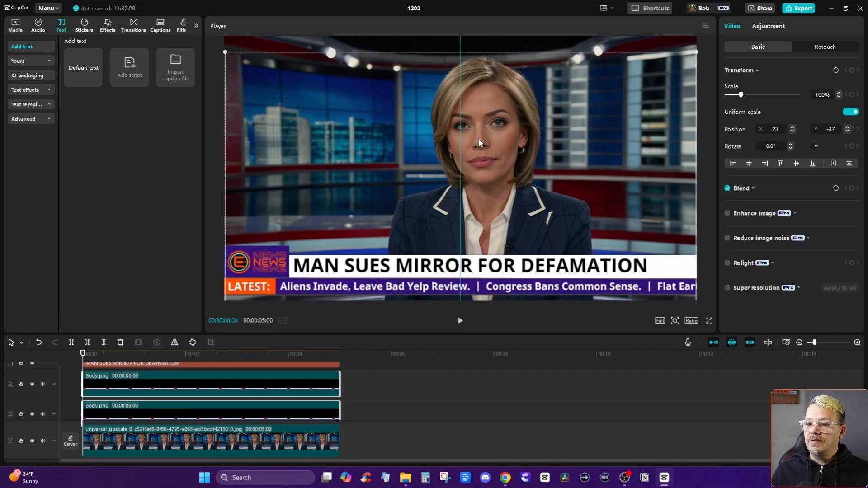
pyautogui.moveTo(478, 138); pyautogui.dragTo(478, 138)
# Apply a rectangle mask to the upper Body.png overlay and narrow it to about 223 wide around the LATEST: label.
pyautogui.click(202, 390)
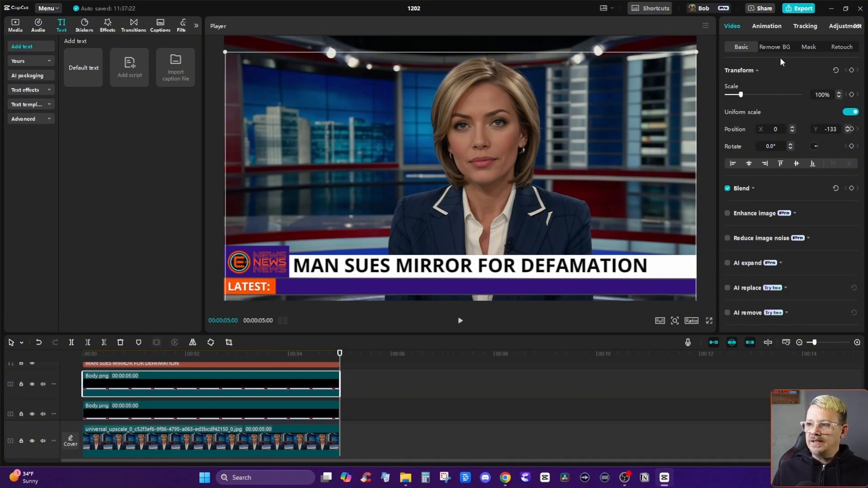
pyautogui.click(809, 47)
pyautogui.click(739, 137)
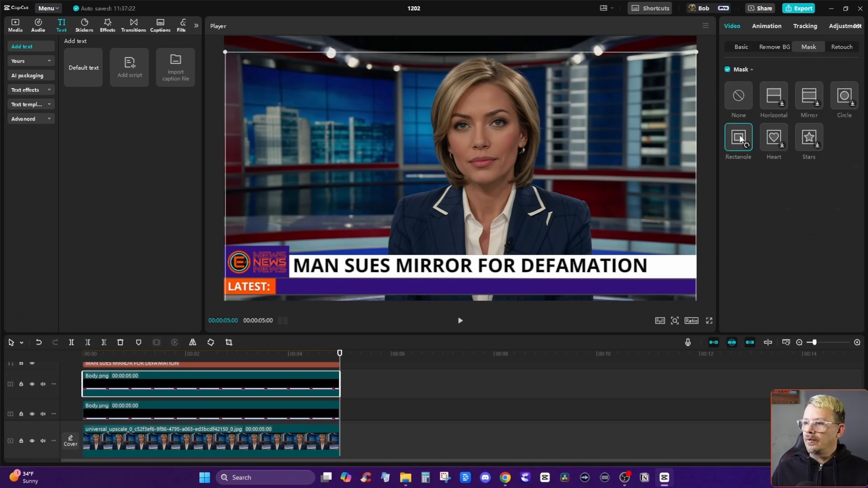
pyautogui.moveTo(411, 172); pyautogui.dragTo(360, 201)
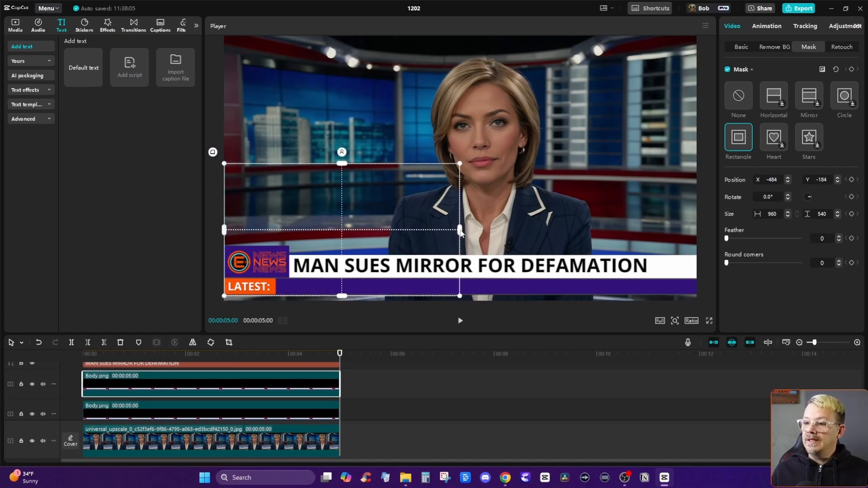
pyautogui.moveTo(460, 231); pyautogui.dragTo(261, 265)
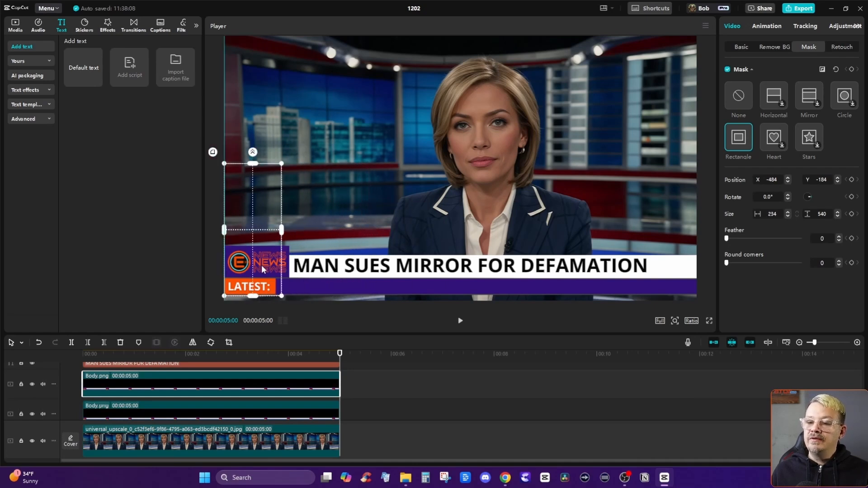
pyautogui.moveTo(281, 231)
pyautogui.mouseDown()
pyautogui.moveTo(261, 257)
pyautogui.moveTo(279, 231)
pyautogui.mouseUp()
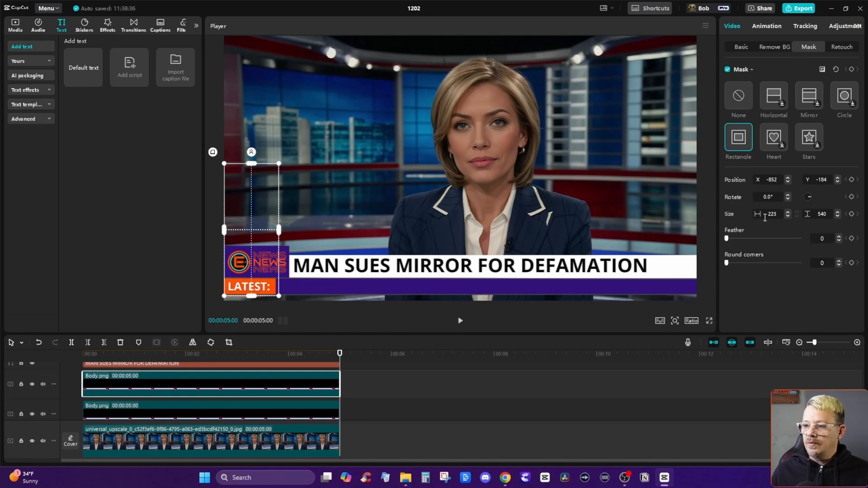
# Fine-tune the rectangle mask to 214 wide and position it at X -857, Y -182 to match the orange label's edge.
pyautogui.click(788, 216)
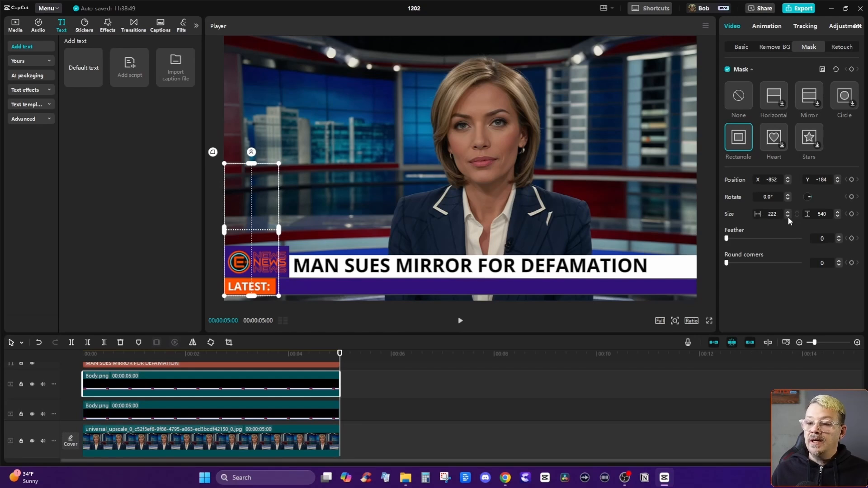
pyautogui.click(788, 216)
pyautogui.click(788, 216)
pyautogui.click(788, 216)
pyautogui.click(789, 216)
pyautogui.click(788, 216)
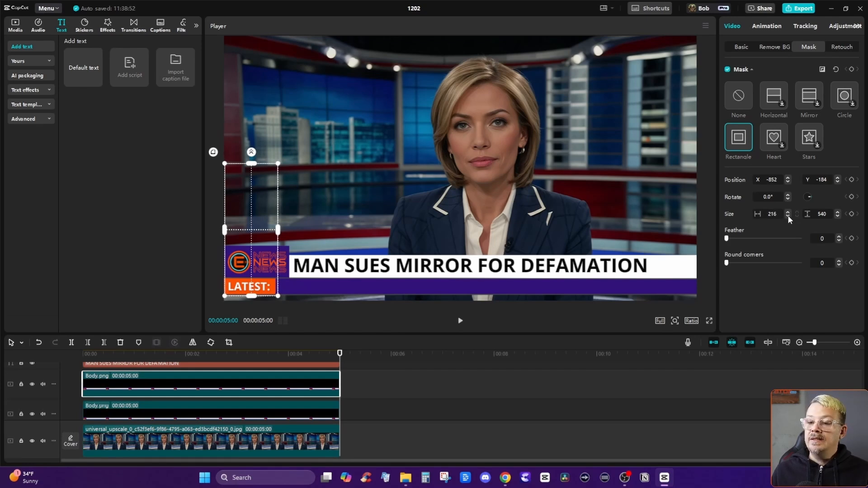
pyautogui.moveTo(263, 250); pyautogui.dragTo(262, 251)
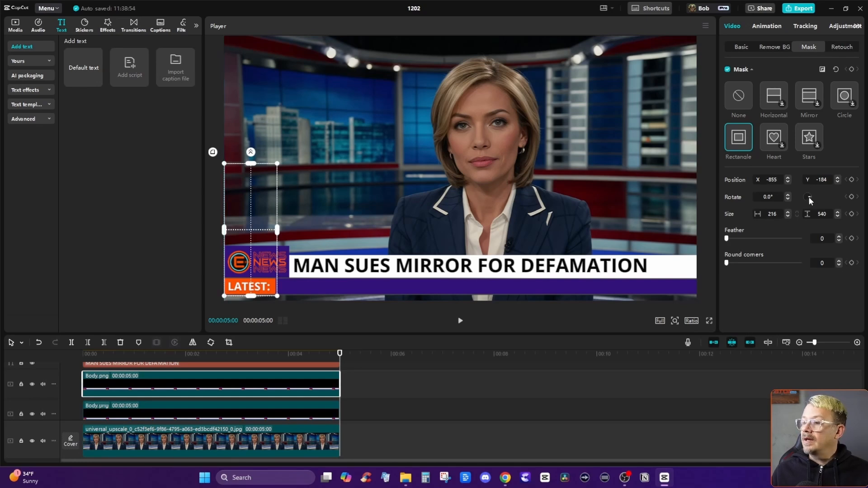
pyautogui.click(788, 213)
pyautogui.moveTo(255, 258); pyautogui.dragTo(255, 259)
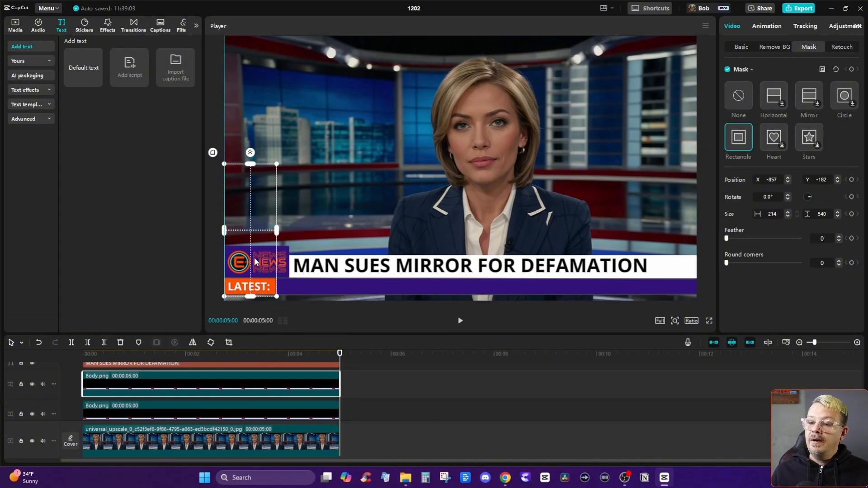
# Shrink the upper Body.png rectangle mask's height to 68 at Y -415 so it encloses only the orange LATEST: label.
pyautogui.moveTo(250, 164); pyautogui.dragTo(261, 286)
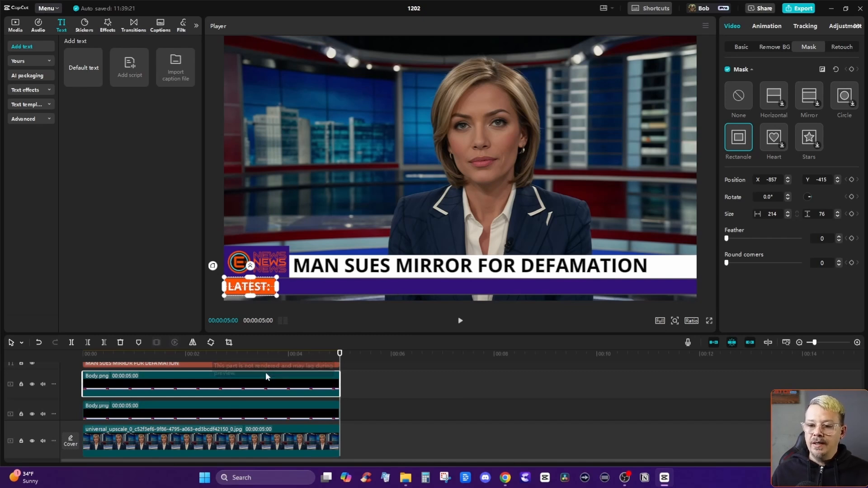
pyautogui.scroll(2, 258, 375)
pyautogui.click(172, 355)
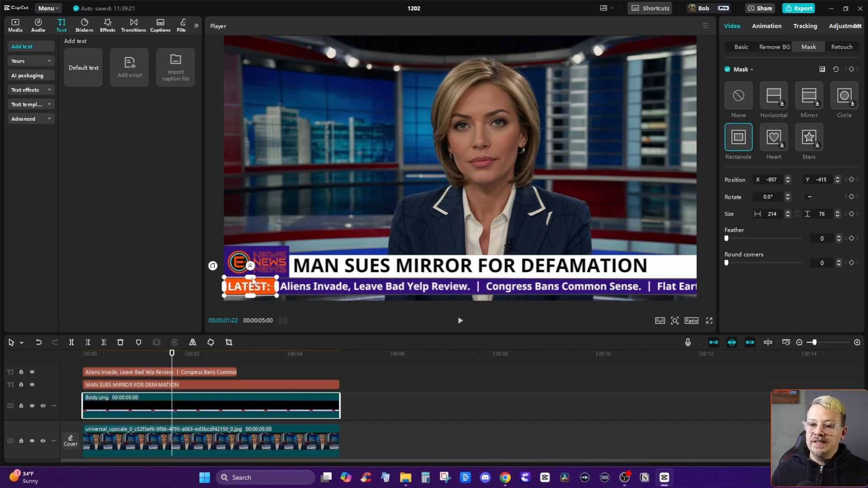
pyautogui.moveTo(252, 281); pyautogui.dragTo(253, 284)
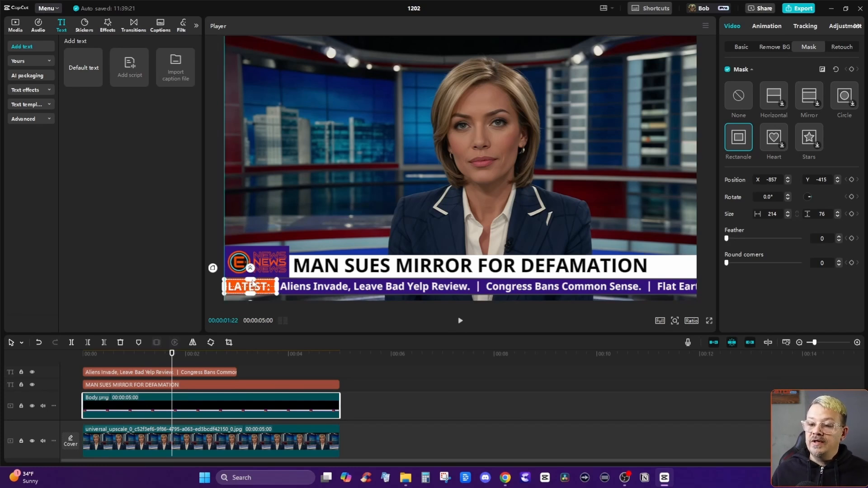
pyautogui.moveTo(252, 284); pyautogui.dragTo(264, 284)
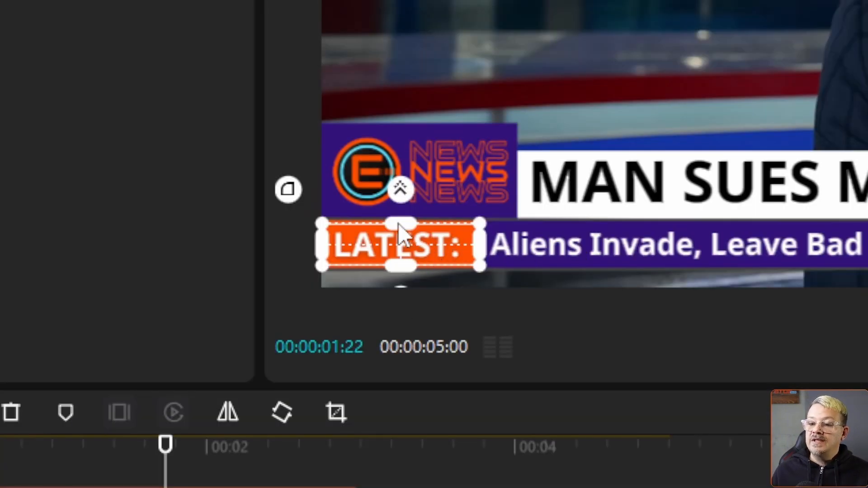
pyautogui.moveTo(398, 223); pyautogui.dragTo(399, 220)
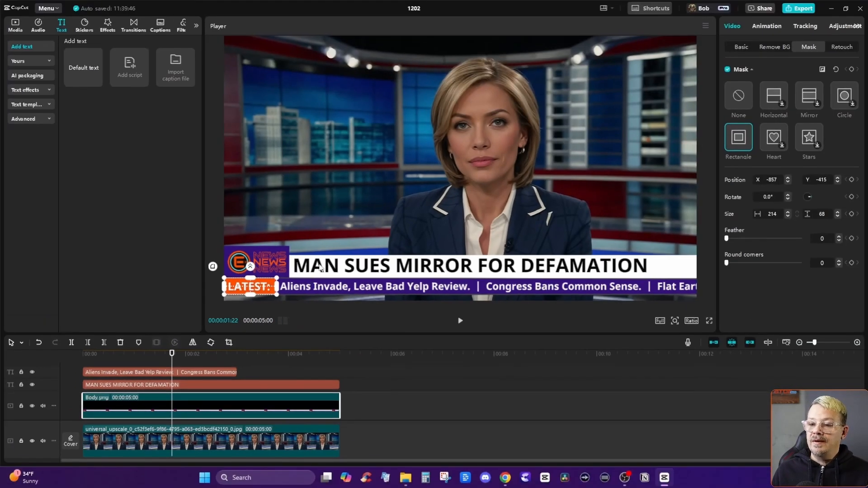
# Move the masked Body.png overlay to a new track above the ticker and headline text.
pyautogui.scroll(-1, 246, 388)
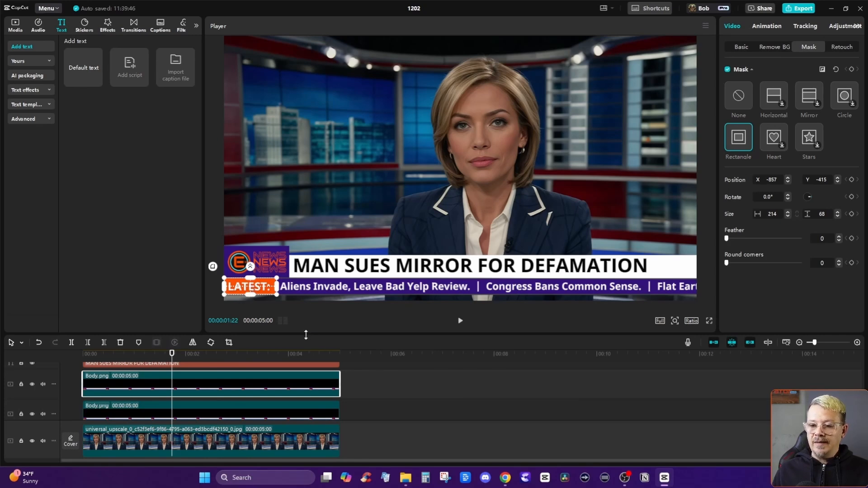
pyautogui.moveTo(305, 332); pyautogui.dragTo(305, 308)
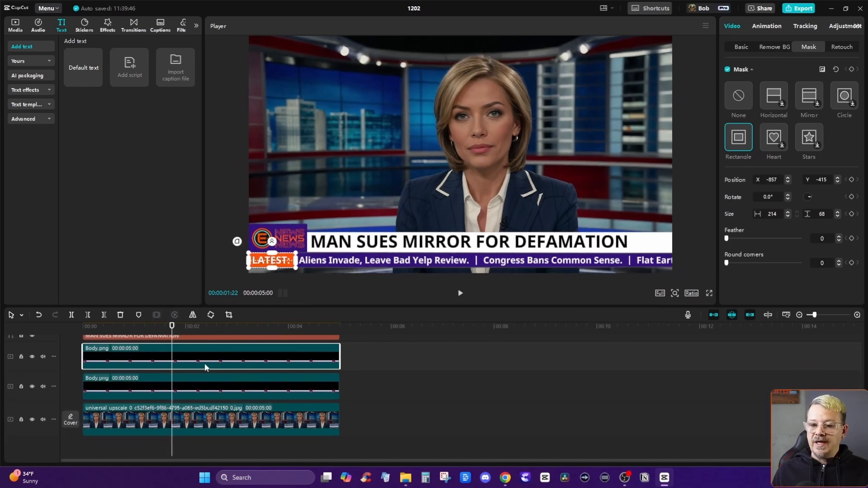
pyautogui.moveTo(206, 368); pyautogui.dragTo(188, 346)
pyautogui.click(158, 329)
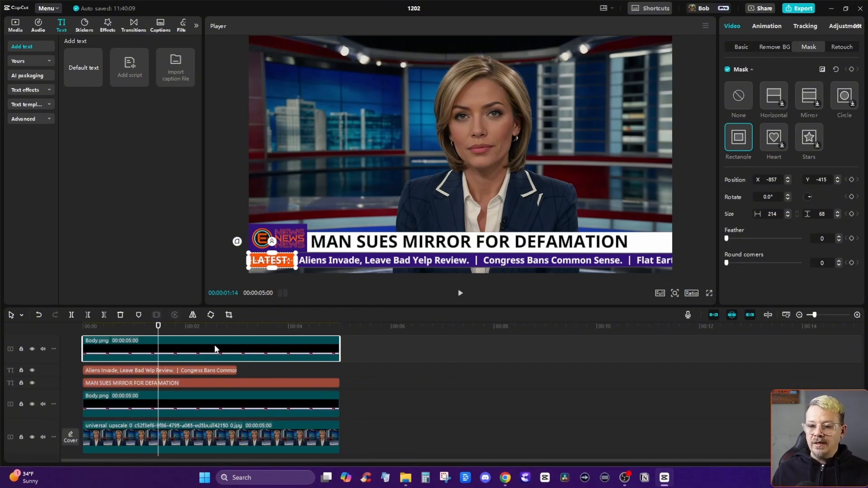
# Lower the unmasked Body.png overlay's opacity to 43% to check the masked LATEST: label, and restore it to 100%.
pyautogui.click(189, 411)
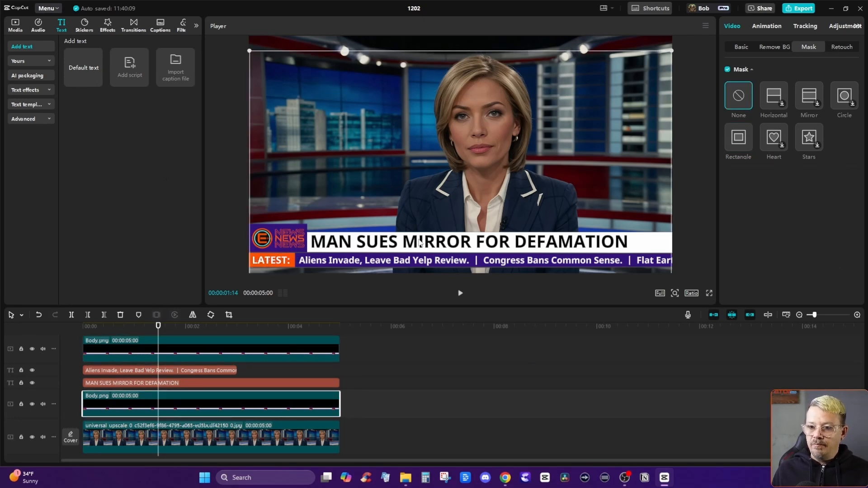
pyautogui.click(743, 47)
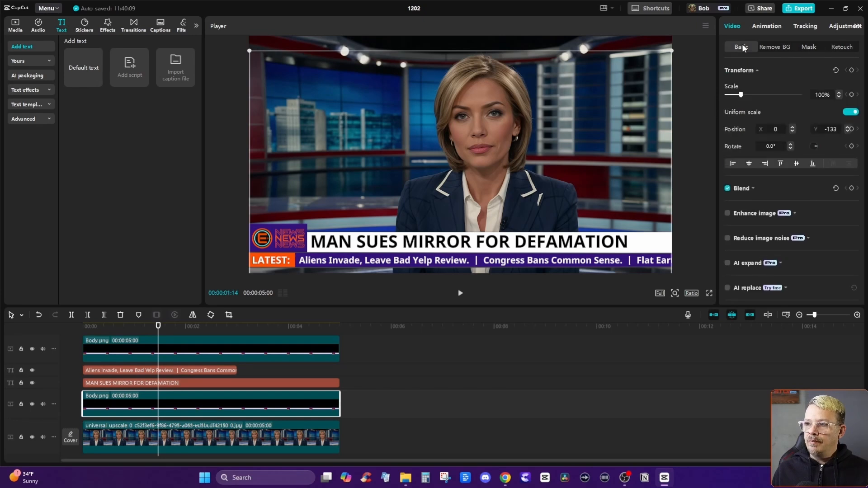
pyautogui.click(751, 189)
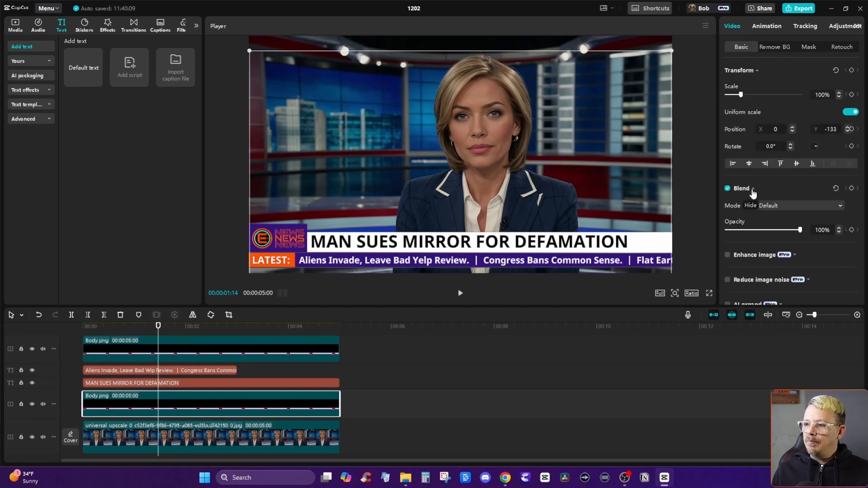
pyautogui.moveTo(799, 231); pyautogui.dragTo(759, 233)
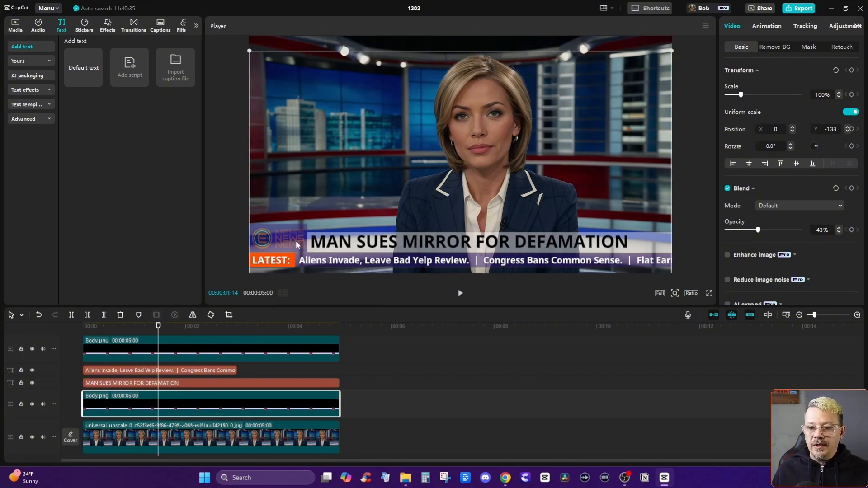
pyautogui.click(272, 263)
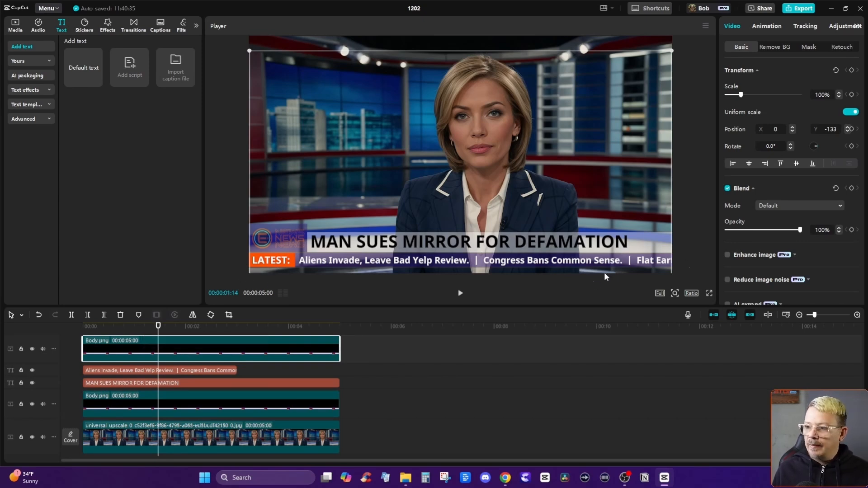
pyautogui.click(234, 399)
pyautogui.moveTo(759, 229); pyautogui.dragTo(800, 229)
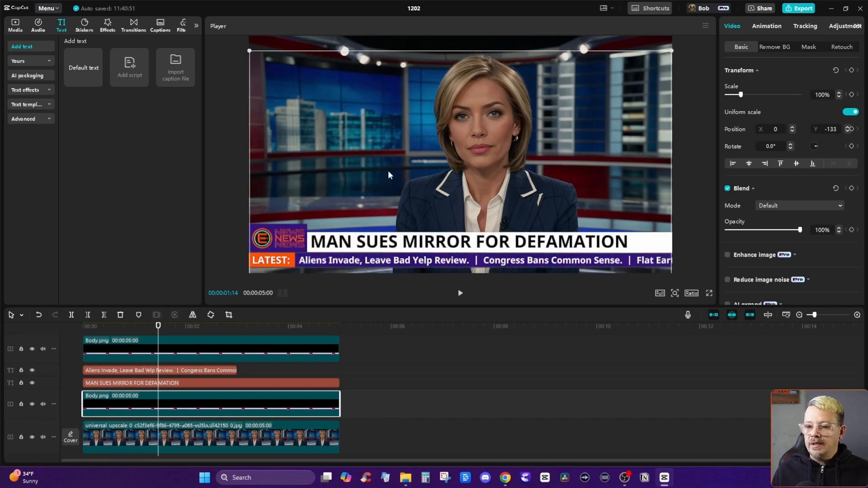
# Add a position keyframe to the ticker text at 00:00:00:00, keeping it at X 3886, Y -957.
pyautogui.click(116, 329)
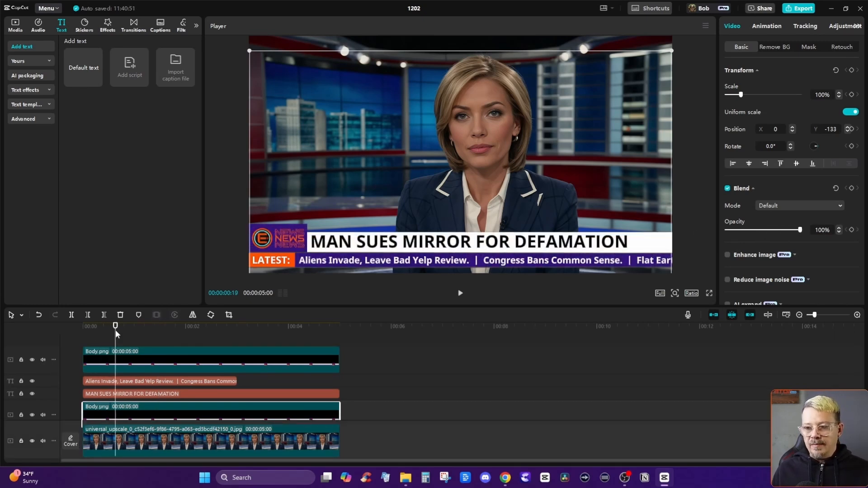
pyautogui.click(148, 380)
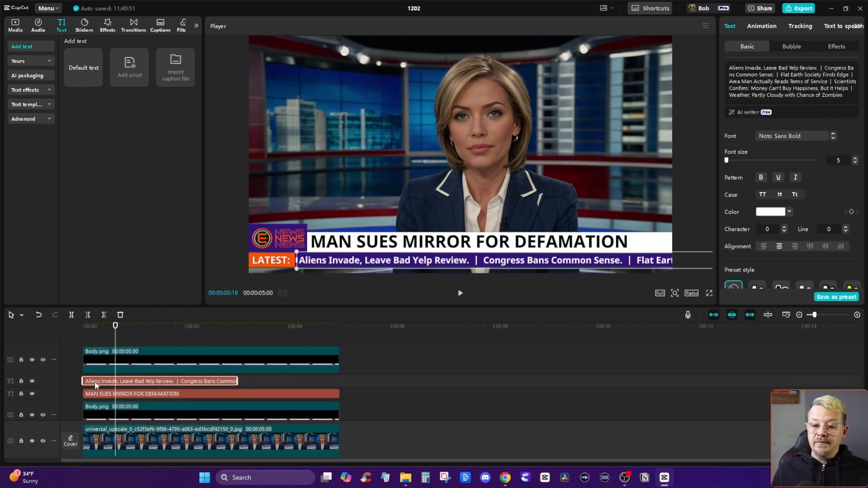
pyautogui.click(80, 328)
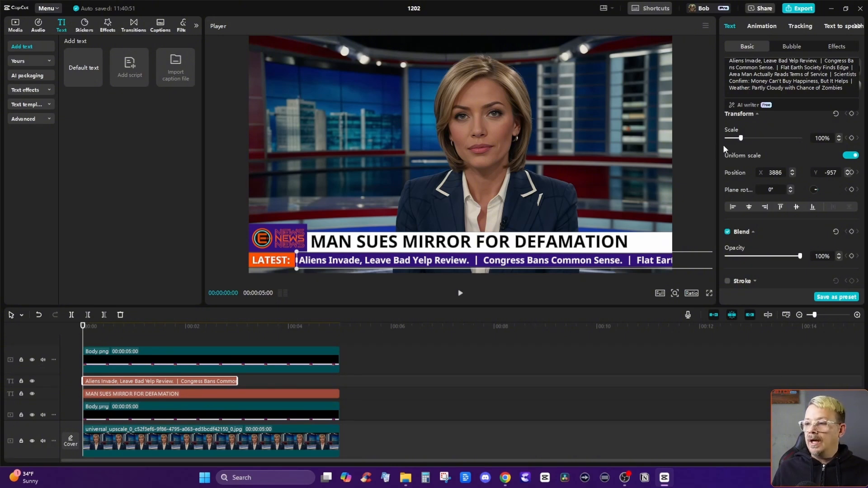
pyautogui.click(744, 47)
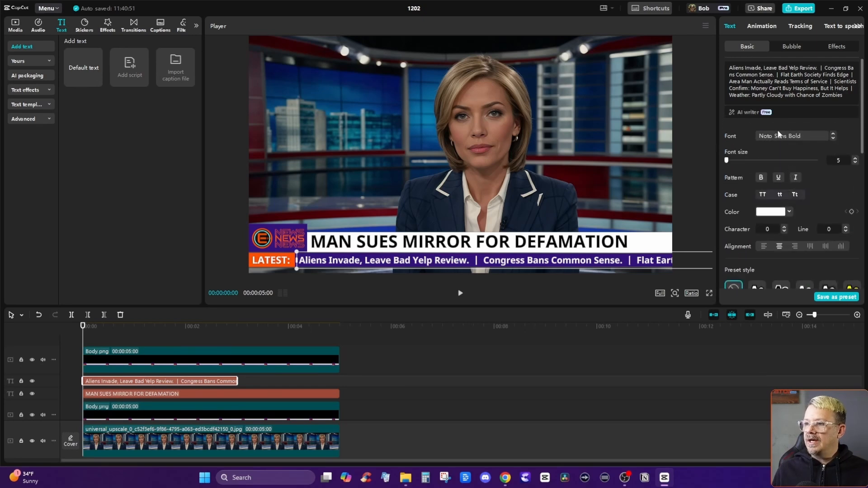
pyautogui.scroll(-3, 778, 129)
pyautogui.scroll(-2, 778, 127)
pyautogui.scroll(5, 778, 127)
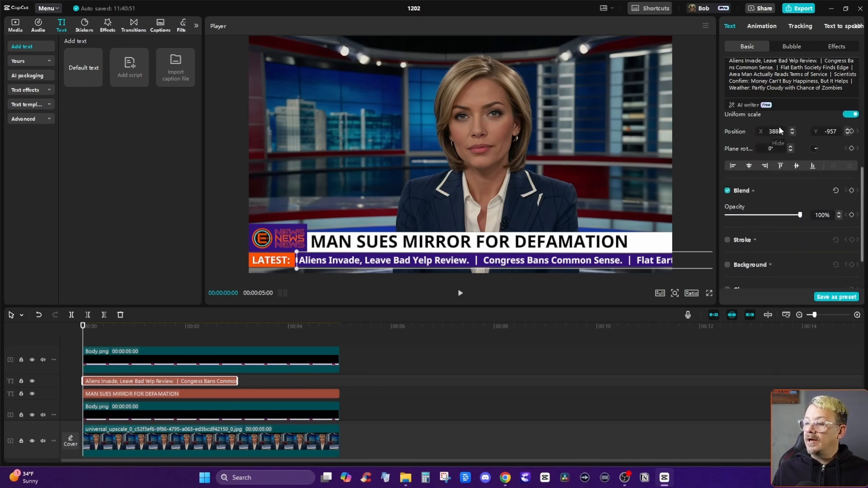
pyautogui.scroll(-4, 779, 130)
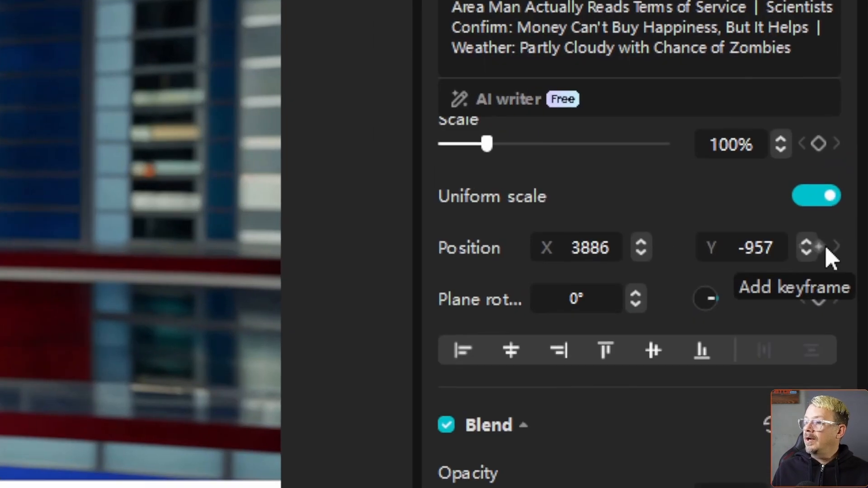
pyautogui.click(854, 155)
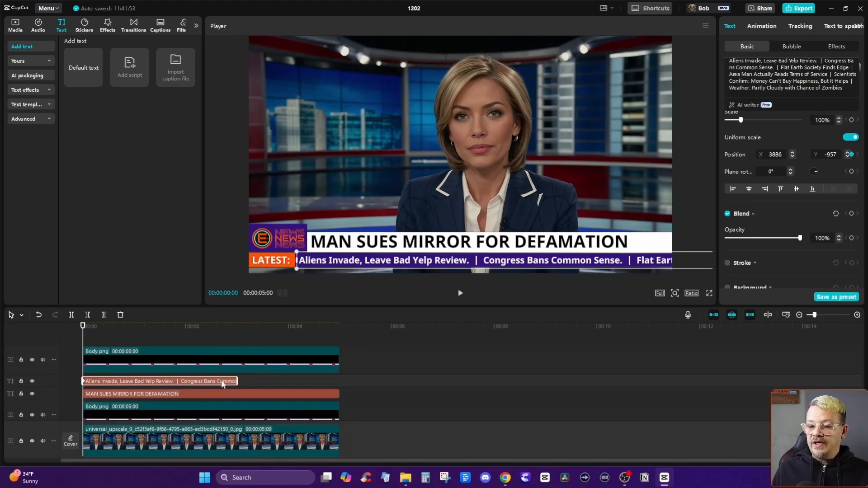
# Extend the ticker text clip to match the five-second overlays and add a position keyframe at its end.
pyautogui.moveTo(236, 381); pyautogui.dragTo(340, 381)
pyautogui.moveTo(209, 334); pyautogui.dragTo(342, 333)
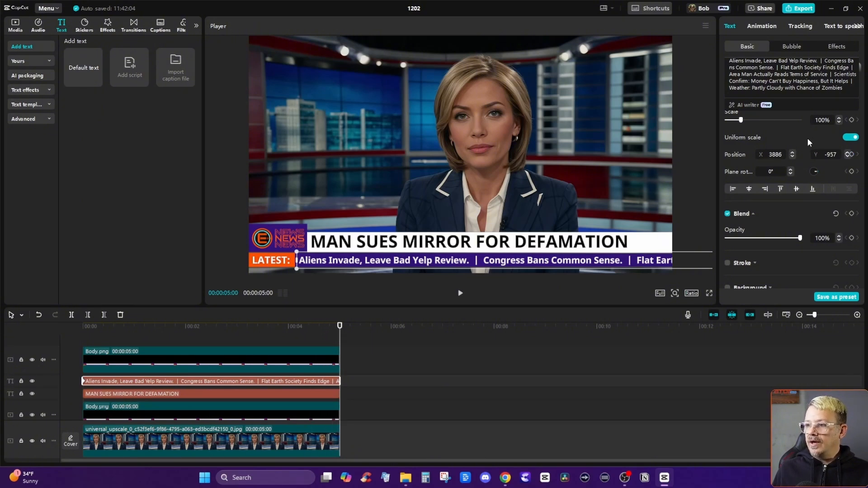
pyautogui.click(849, 155)
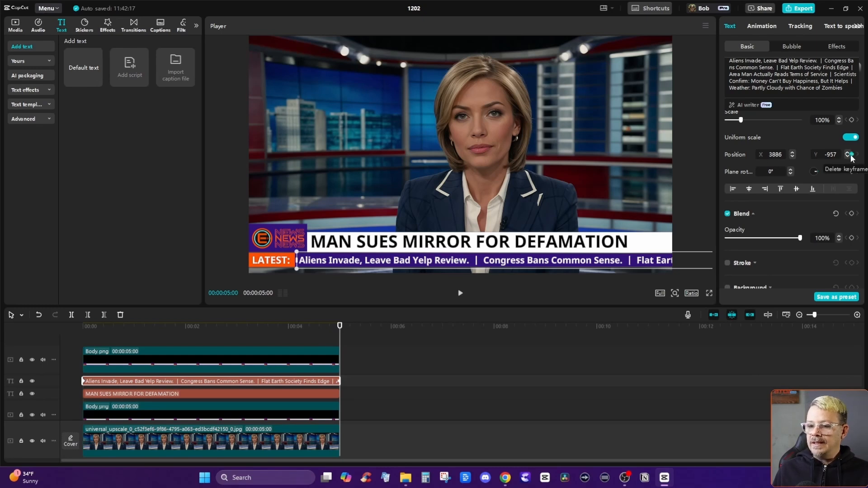
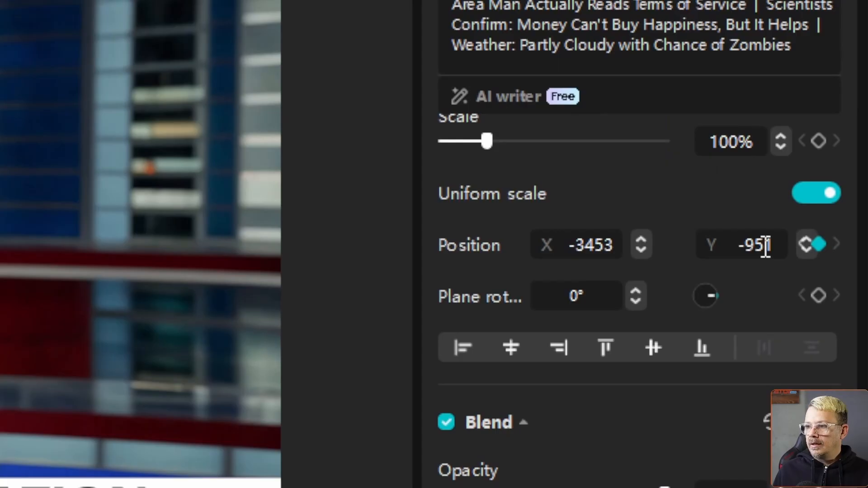
# Set the Y position of the ticker text's end keyframe to -957, matching its starting height.
pyautogui.doubleClick(834, 155)
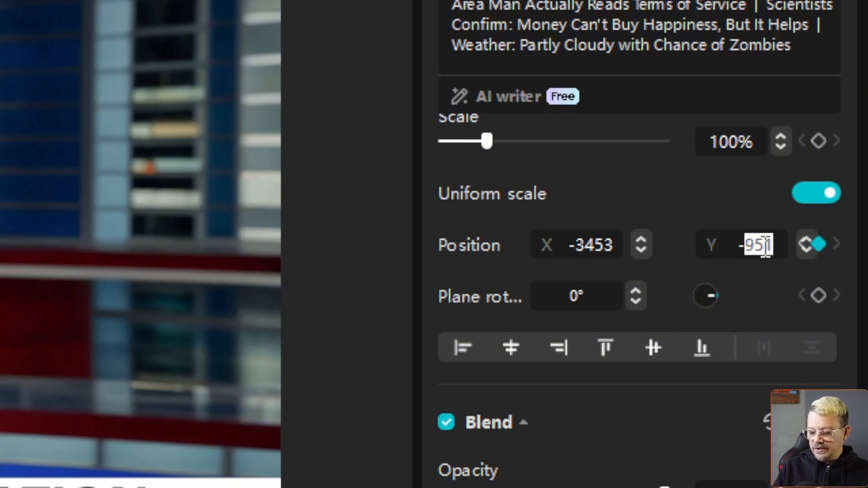
pyautogui.write('9999')
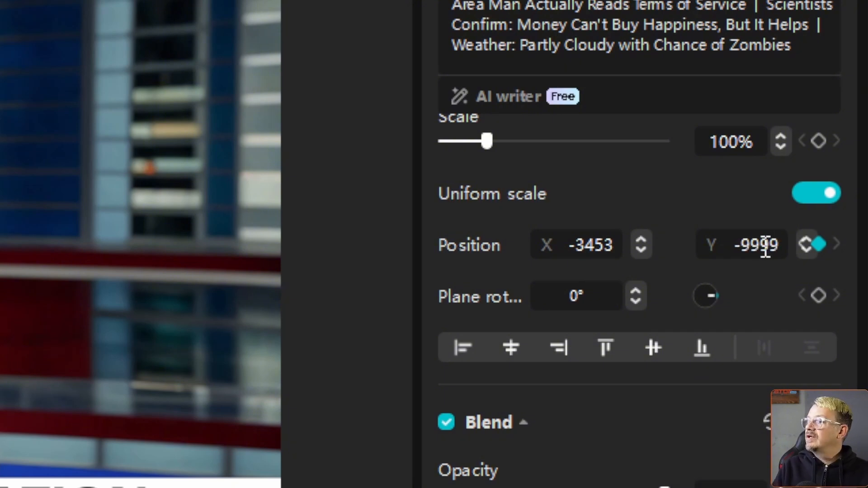
pyautogui.press('BackSpace')
pyautogui.press('BackSpace')
pyautogui.press('BackSpace')
pyautogui.write('57')
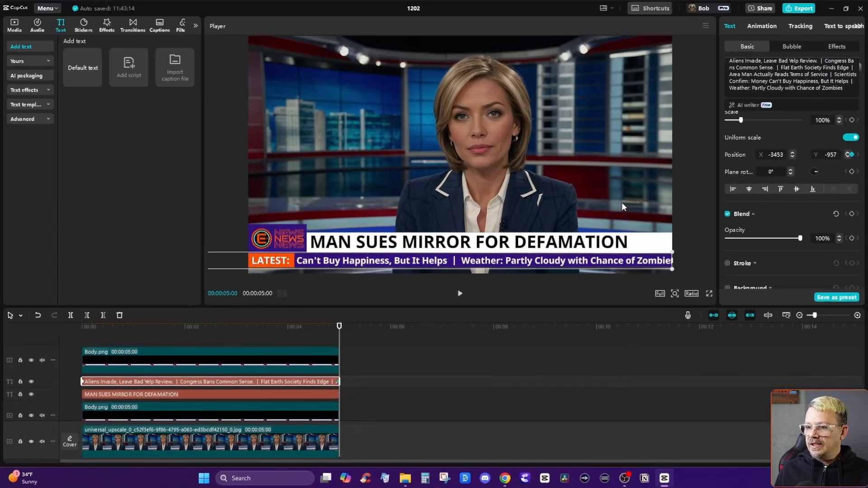
# Play and scrub the five-second timeline from the start to check the ticker's scrolling speed and masking behind LATEST:.
pyautogui.click(71, 337)
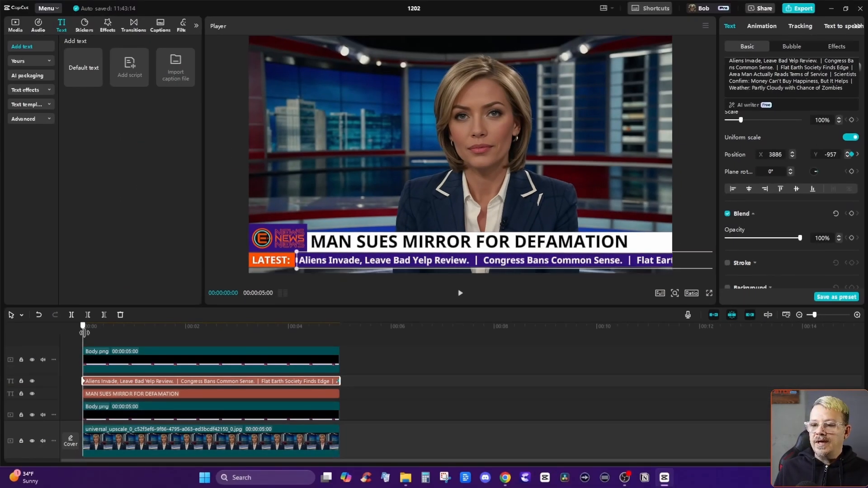
pyautogui.moveTo(83, 327); pyautogui.dragTo(330, 339)
pyautogui.moveTo(115, 330); pyautogui.dragTo(63, 333)
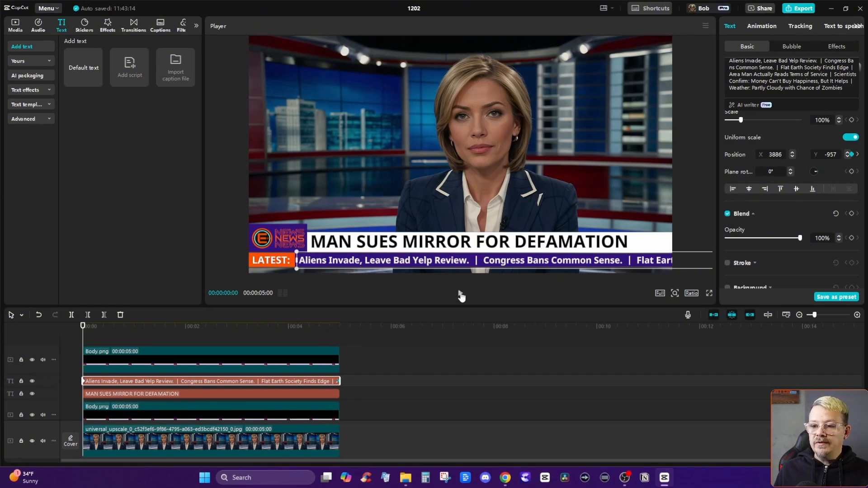
pyautogui.click(461, 295)
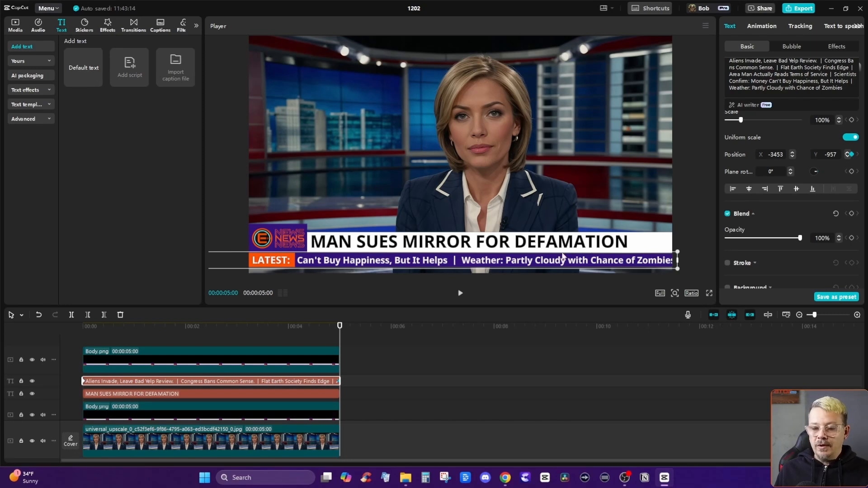
pyautogui.moveTo(102, 333); pyautogui.dragTo(214, 335)
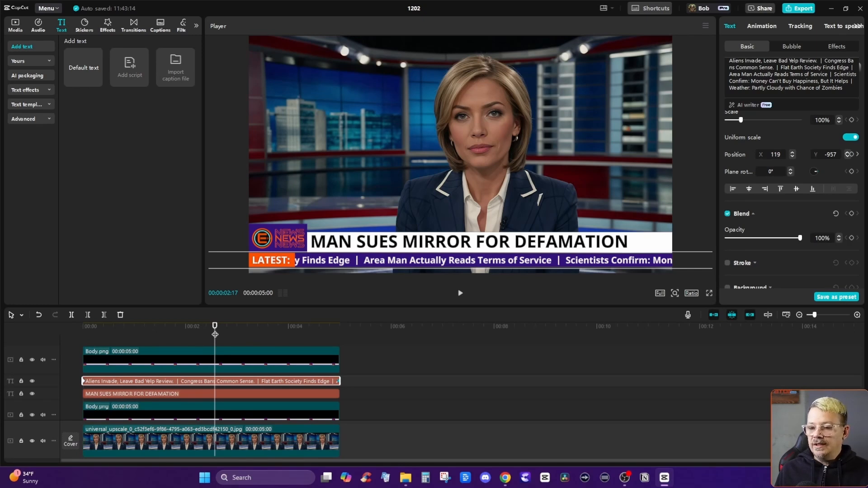
pyautogui.moveTo(215, 335); pyautogui.dragTo(192, 334)
# Extend the news anchor image, both Body.png overlays, the headline and the ticker text to 12 seconds.
pyautogui.click(267, 443)
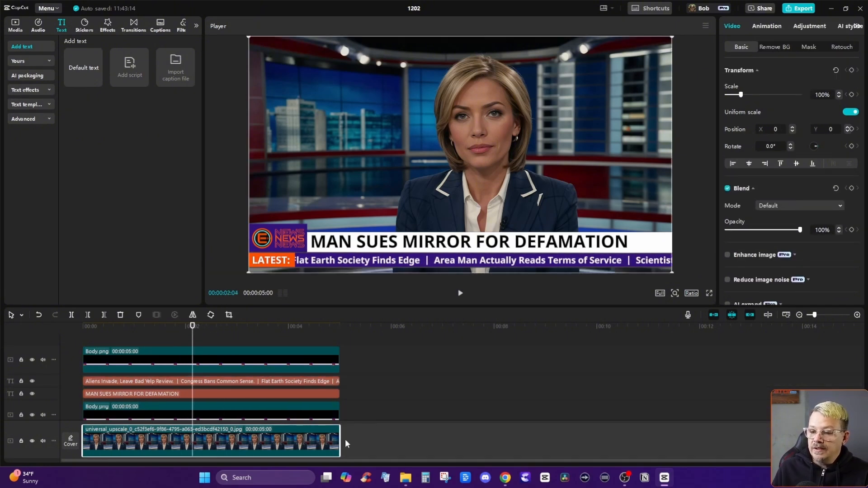
pyautogui.moveTo(340, 442); pyautogui.dragTo(699, 430)
pyautogui.moveTo(339, 409); pyautogui.dragTo(695, 408)
pyautogui.moveTo(375, 356); pyautogui.dragTo(322, 397)
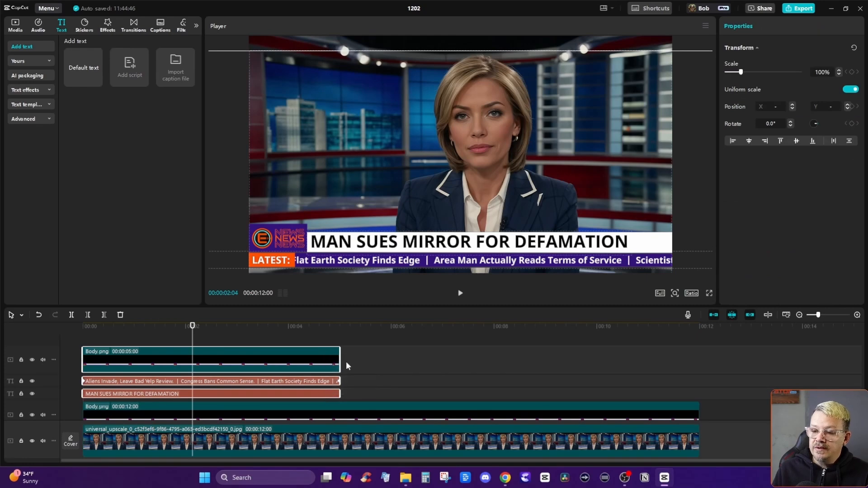
pyautogui.moveTo(339, 355); pyautogui.dragTo(694, 360)
# Move the ticker text's position keyframe from 00:00:05:00 to the end of the clip at 00:00:12:00.
pyautogui.click(315, 382)
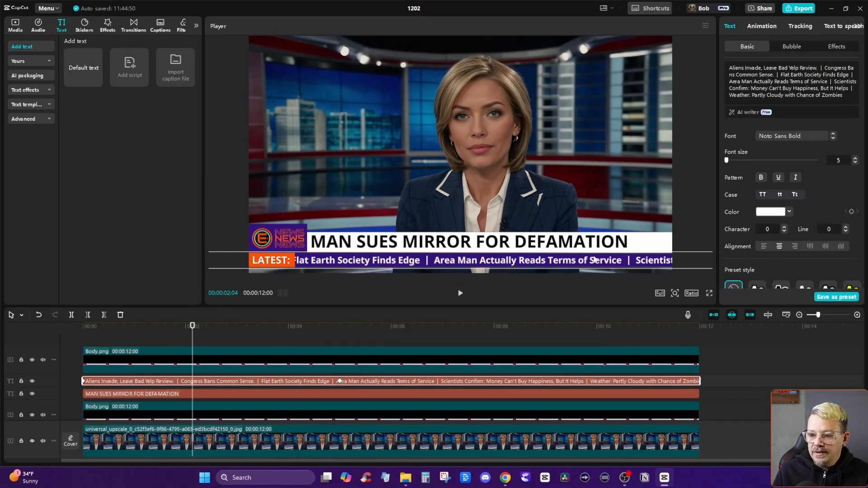
pyautogui.click(340, 382)
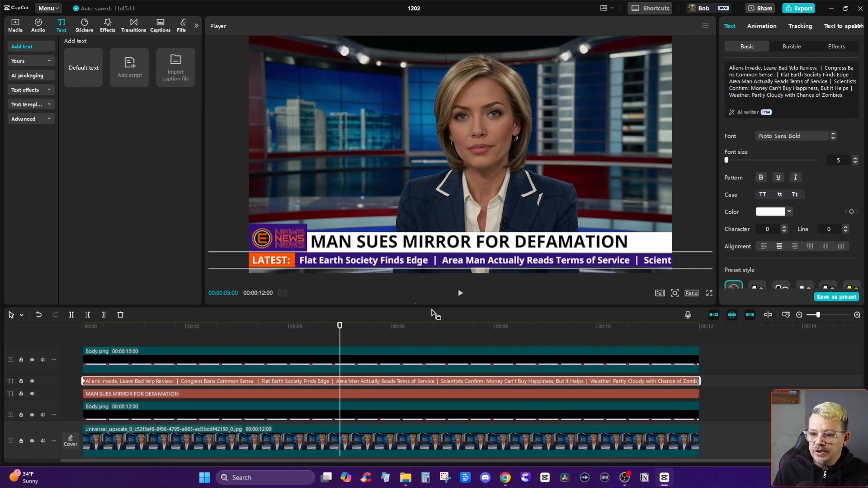
pyautogui.moveTo(340, 327); pyautogui.dragTo(727, 330)
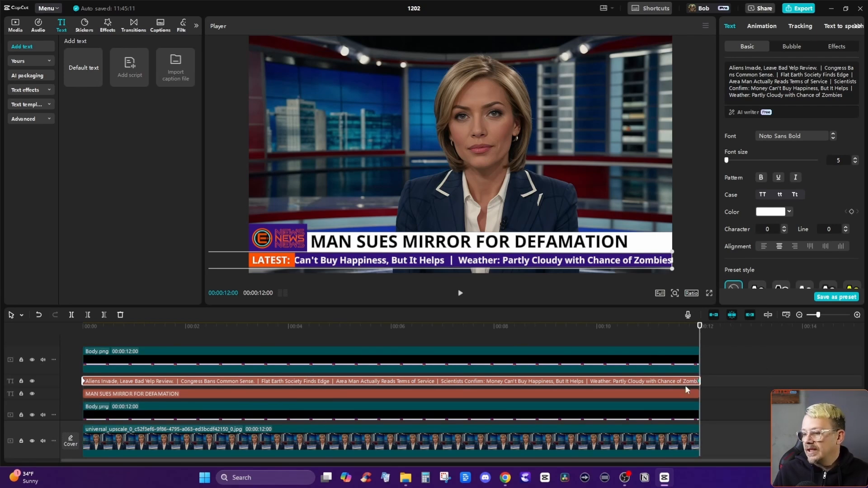
# Play the lengthened ticker from the beginning to check its scrolling speed over 12 seconds.
pyautogui.moveTo(182, 323); pyautogui.dragTo(32, 327)
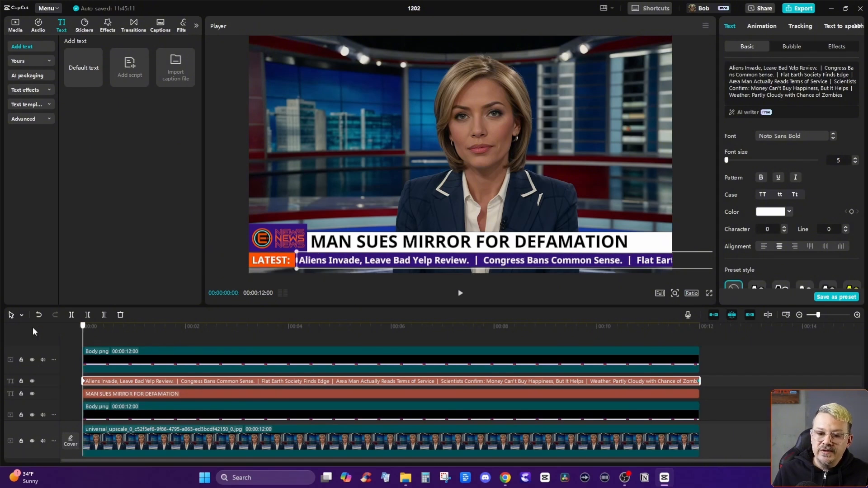
pyautogui.click(460, 294)
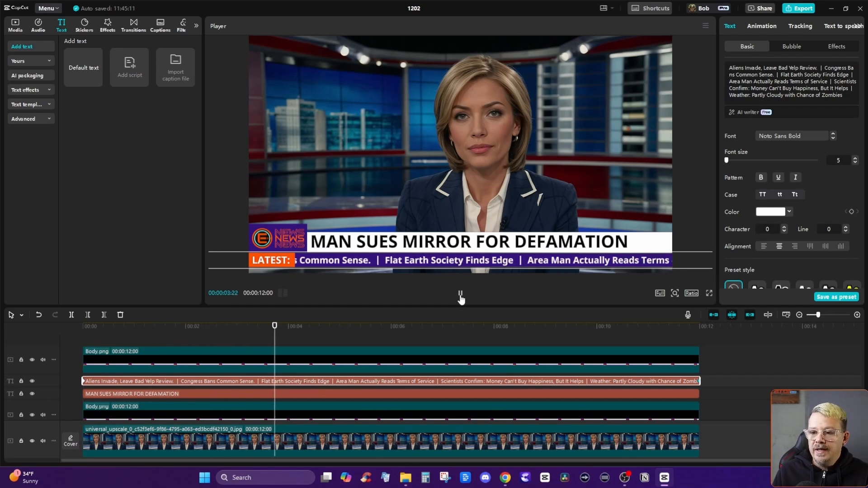
pyautogui.click(460, 294)
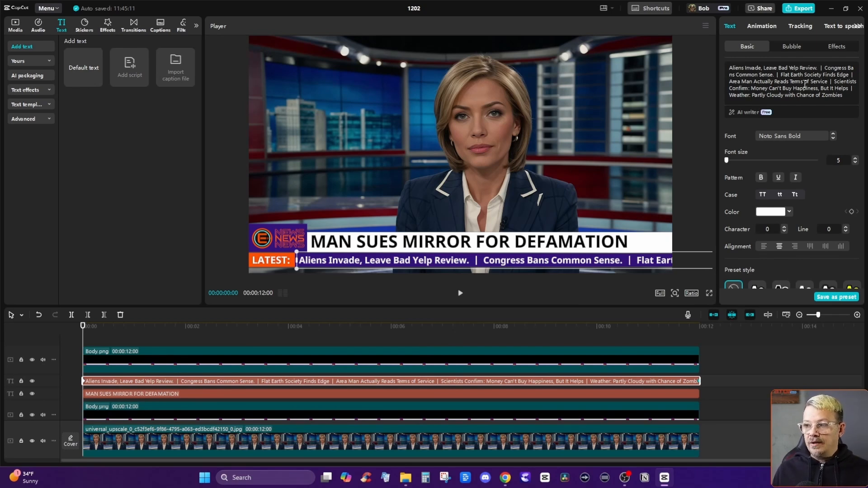
# Shorten the ticker text by deleting everything after "Area Man Actually Reads Terms of Service", leaving a trailing space.
pyautogui.moveTo(830, 81); pyautogui.dragTo(843, 95)
pyautogui.press('BackSpace')
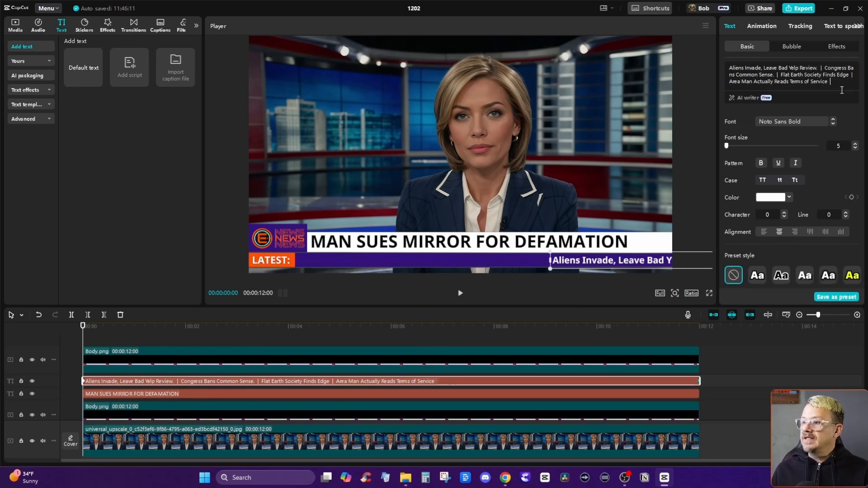
pyautogui.press('space')
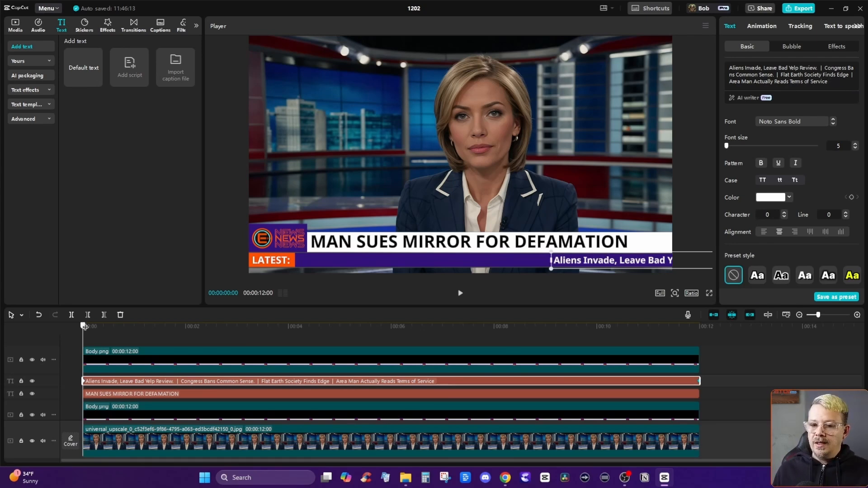
# At 00:00:12:00, reposition the shortened ticker to X -1142, Y -957 so its last word meets the video frame's right edge.
pyautogui.moveTo(127, 327); pyautogui.dragTo(702, 330)
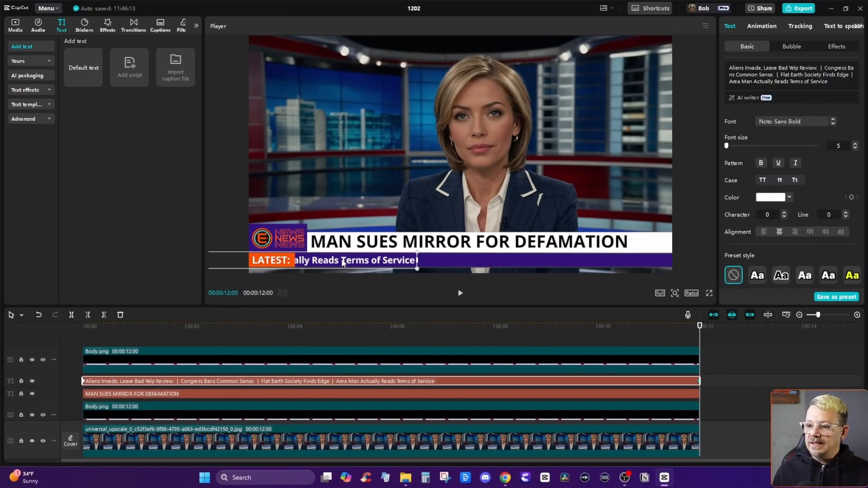
pyautogui.moveTo(343, 262); pyautogui.dragTo(597, 264)
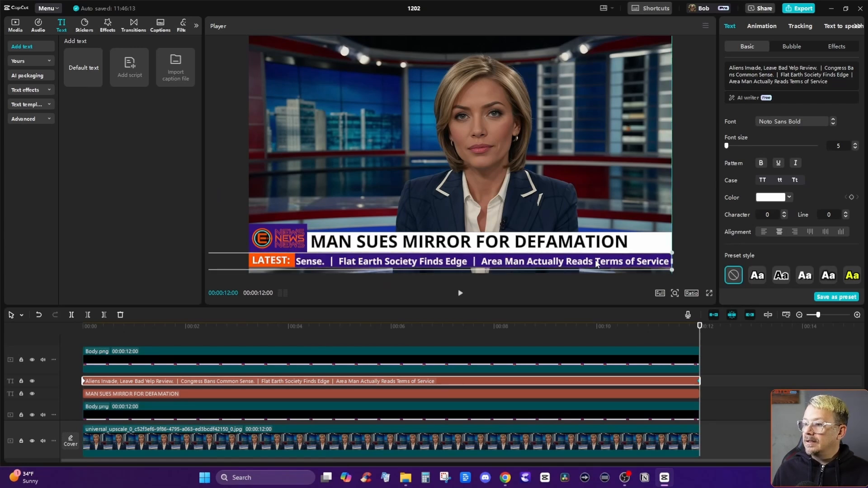
pyautogui.scroll(-6, 766, 120)
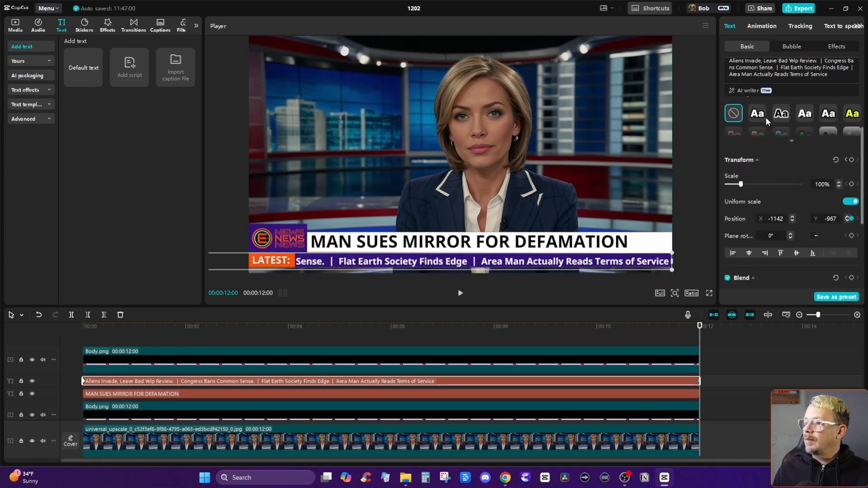
pyautogui.click(831, 146)
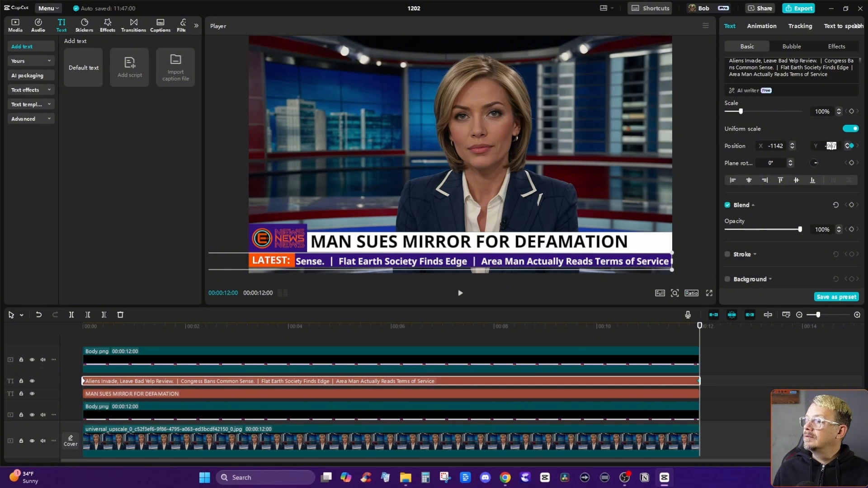
pyautogui.write('967')
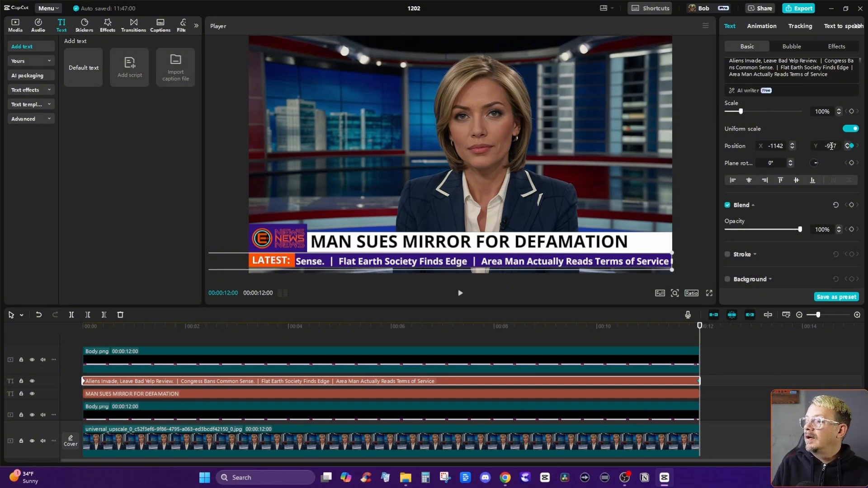
pyautogui.press('Return')
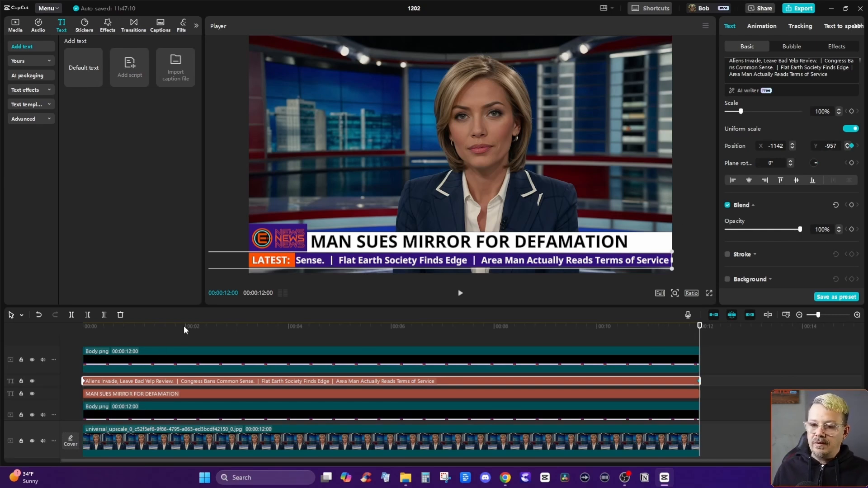
# Play and scrub the sequence from the start to check how the shortened ticker scrolls across the lower third.
pyautogui.press('Home')
pyautogui.click(460, 293)
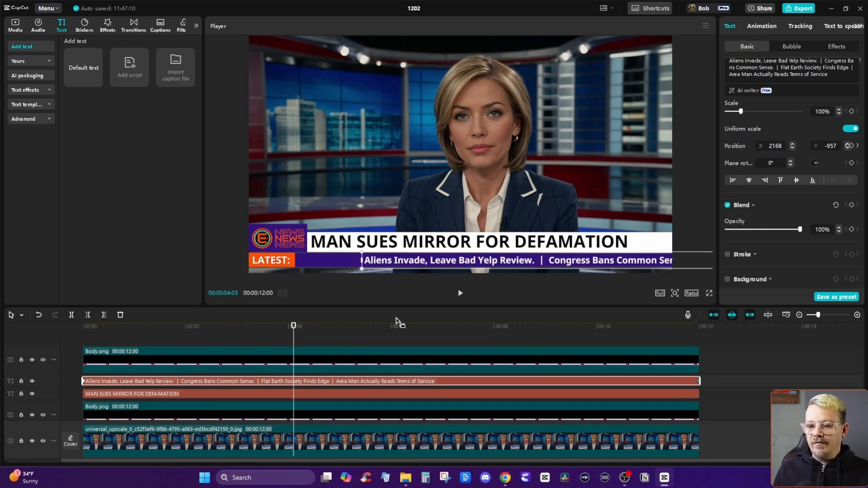
pyautogui.click(204, 334)
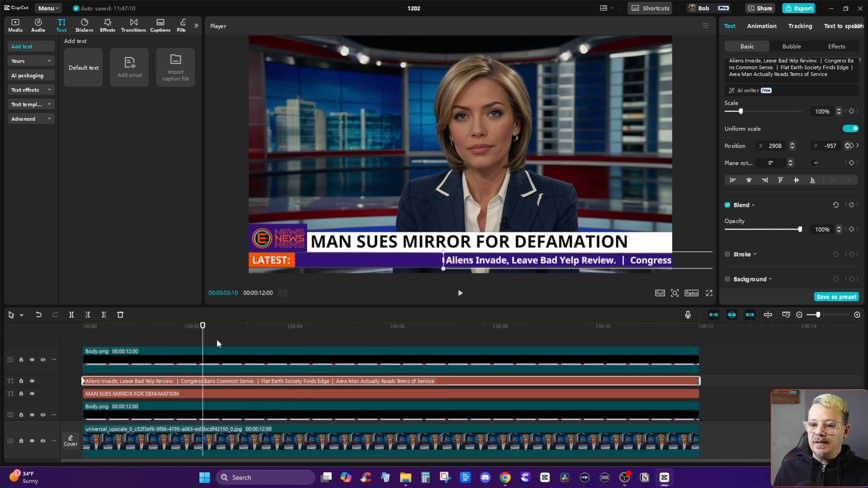
pyautogui.click(217, 344)
pyautogui.moveTo(217, 343); pyautogui.dragTo(74, 342)
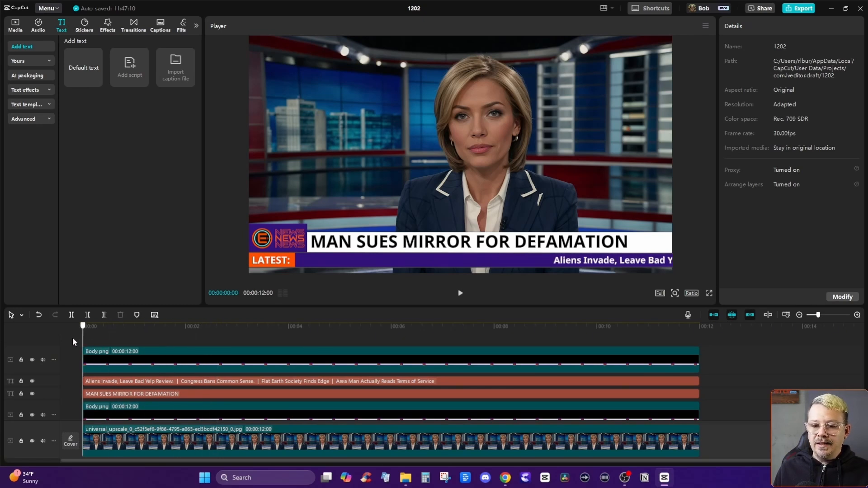
pyautogui.click(459, 295)
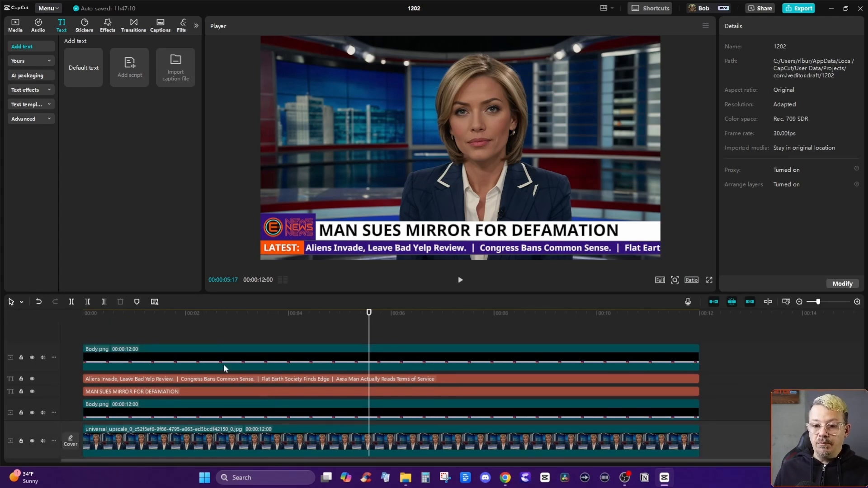
pyautogui.scroll(-1, 224, 364)
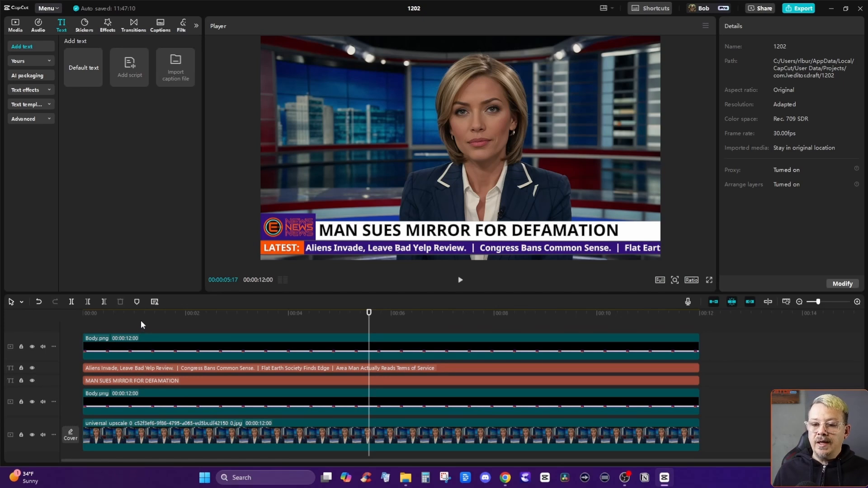
pyautogui.moveTo(140, 322); pyautogui.dragTo(294, 368)
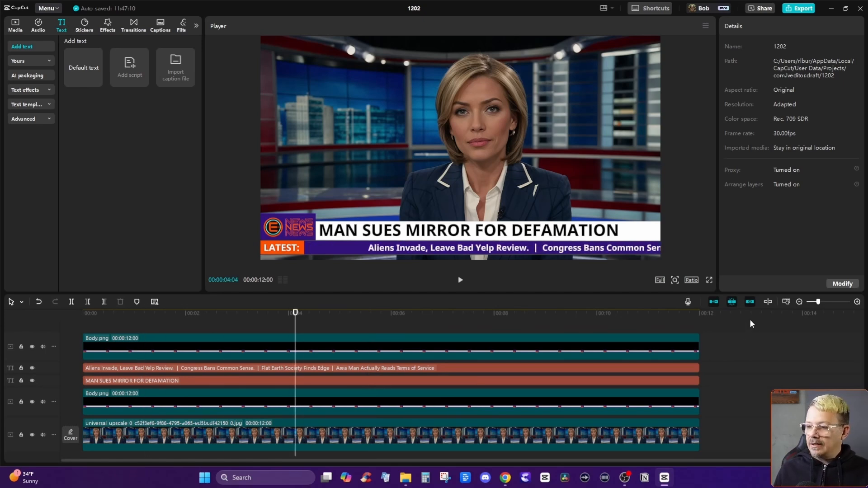
# Combine both Body.png overlays, the ticker text and the headline into one compound clip, leaving out the news anchor image.
pyautogui.moveTo(738, 343); pyautogui.dragTo(184, 402)
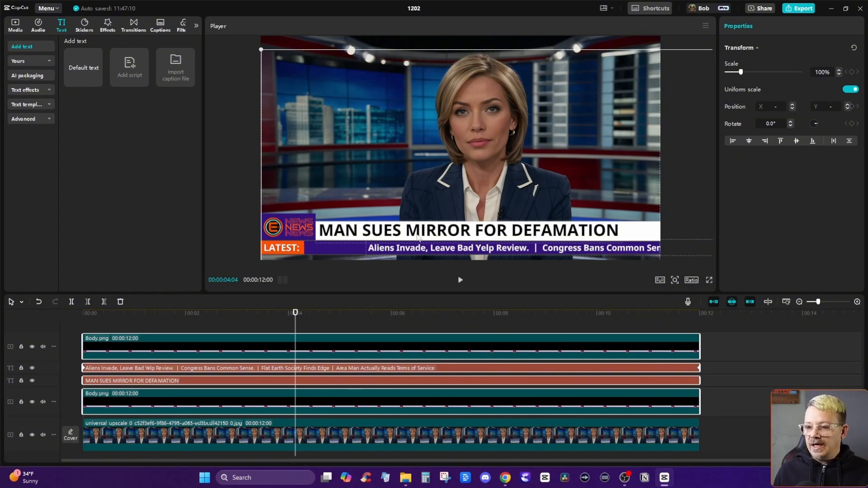
pyautogui.rightClick(307, 340)
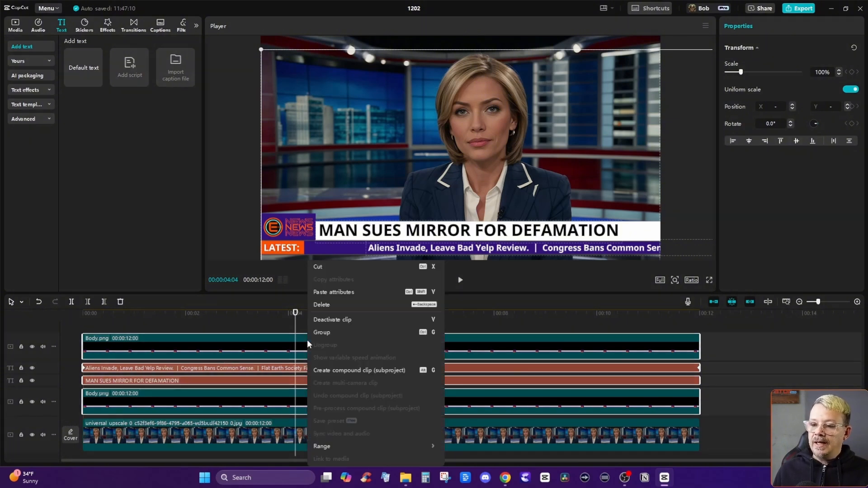
pyautogui.click(406, 372)
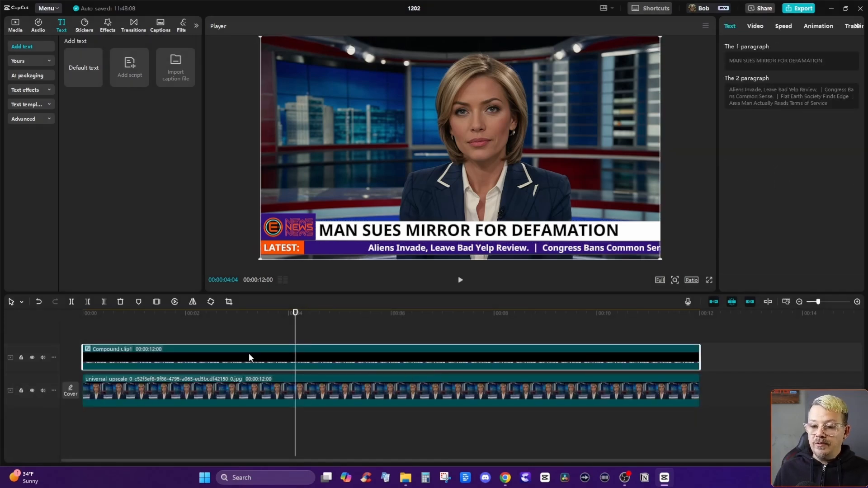
# Save the lower third compound clip as a preset and close the project.
pyautogui.rightClick(268, 358)
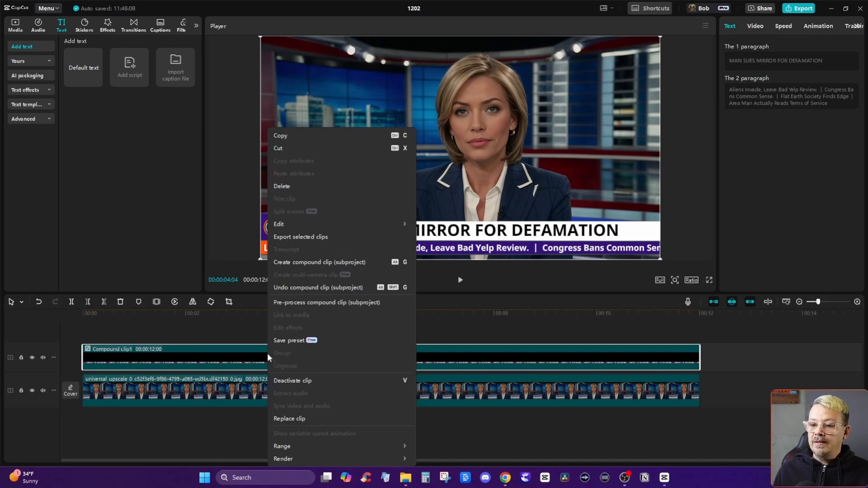
pyautogui.click(301, 342)
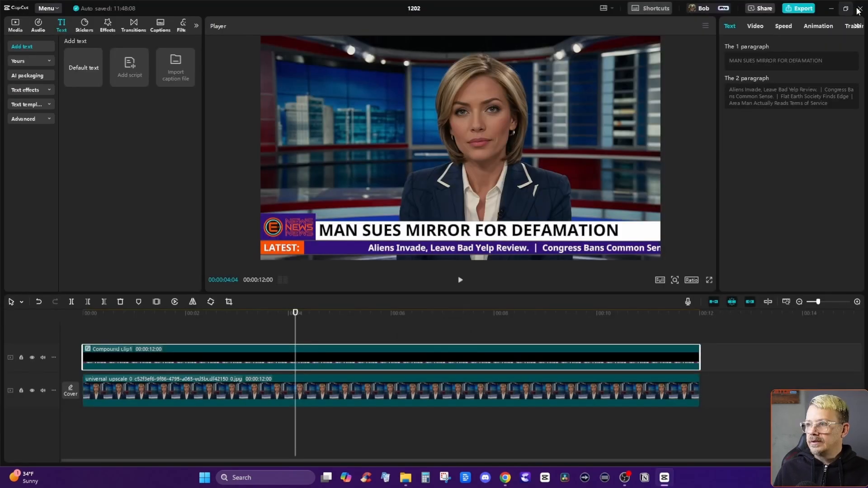
pyautogui.click(861, 8)
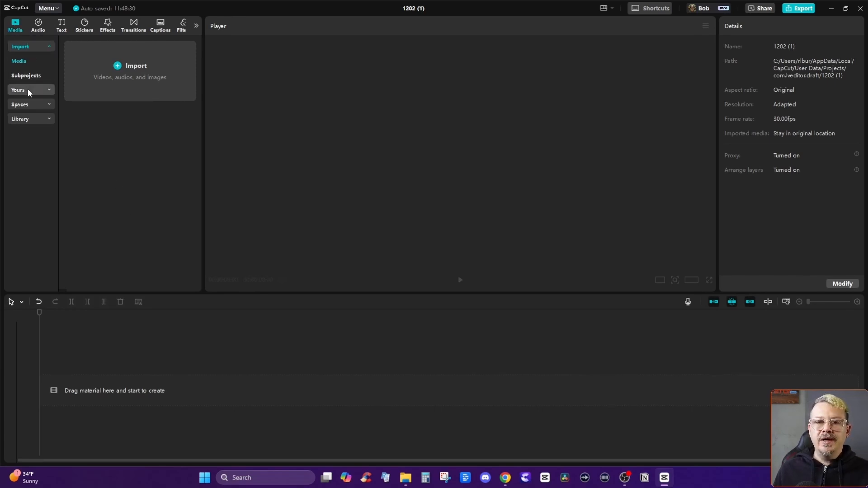
# Add the saved 12-second news lower third preset to the empty timeline and scrub through it to check the ticker.
pyautogui.click(28, 89)
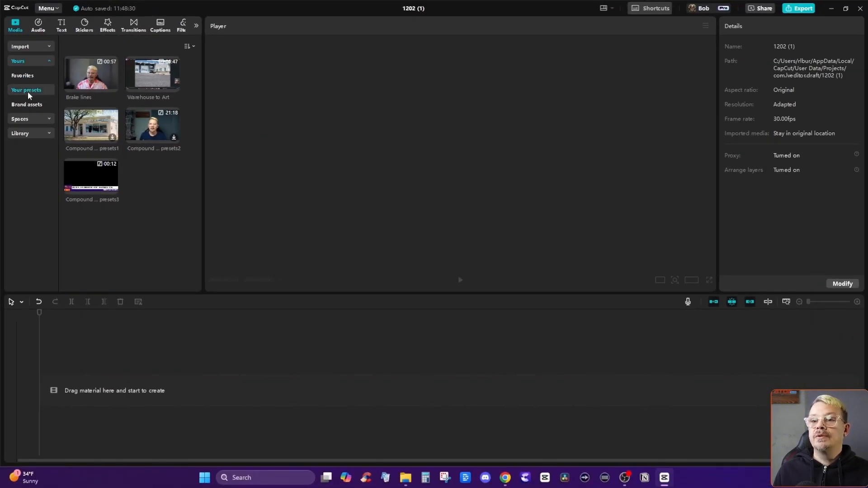
pyautogui.moveTo(68, 171)
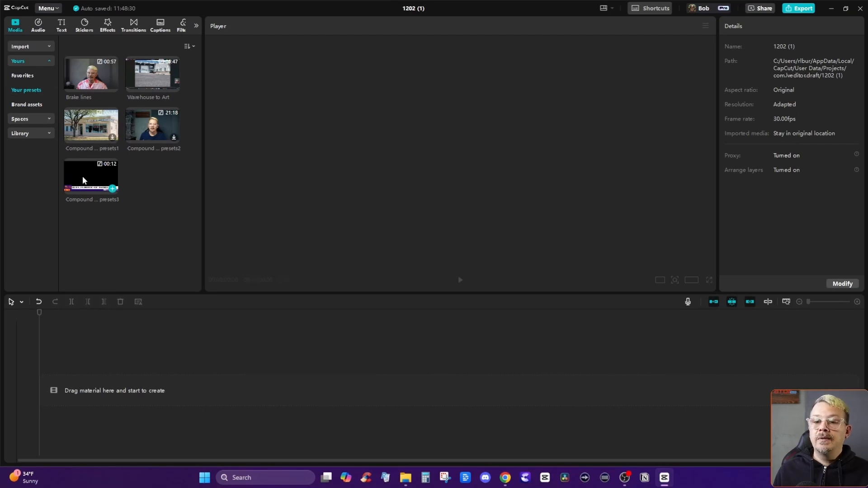
pyautogui.click(112, 189)
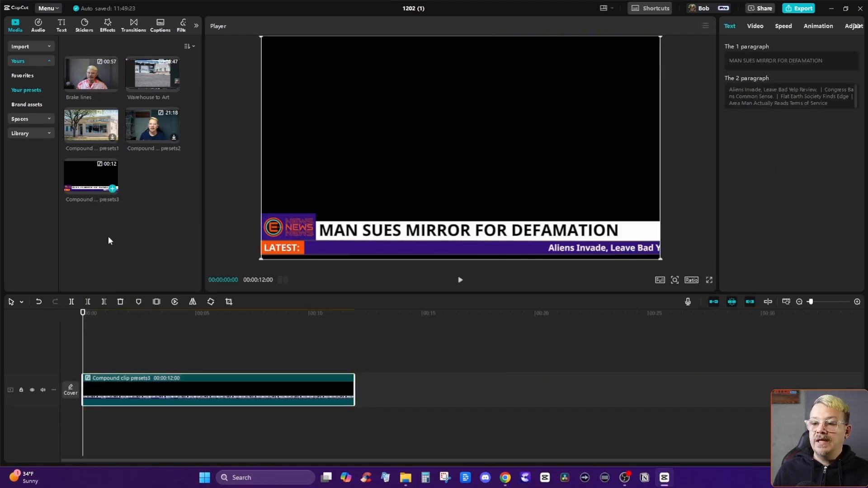
pyautogui.moveTo(99, 315); pyautogui.dragTo(177, 327)
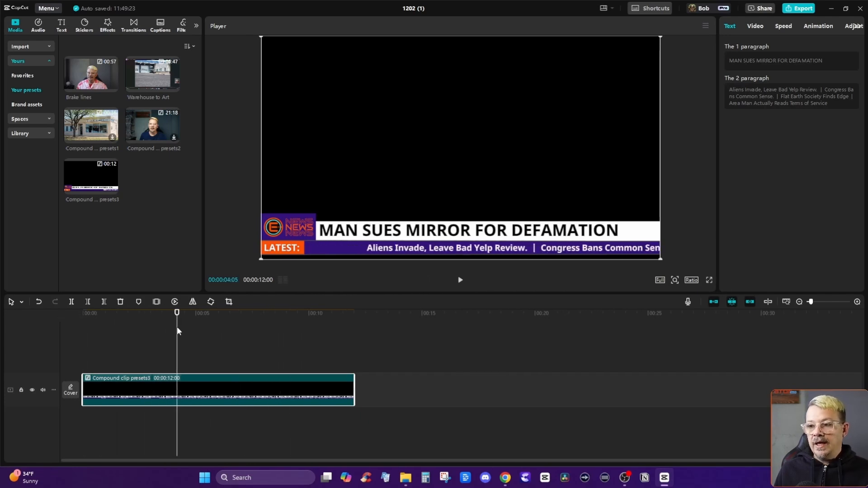
# Break the placed lower third compound clip back into separate layers and inspect its overlay, ticker and headline clips.
pyautogui.rightClick(124, 388)
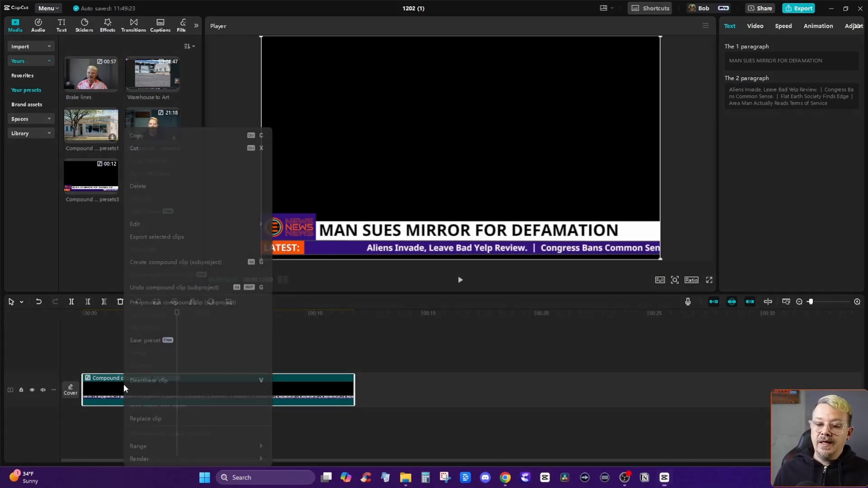
pyautogui.click(162, 288)
pyautogui.click(126, 359)
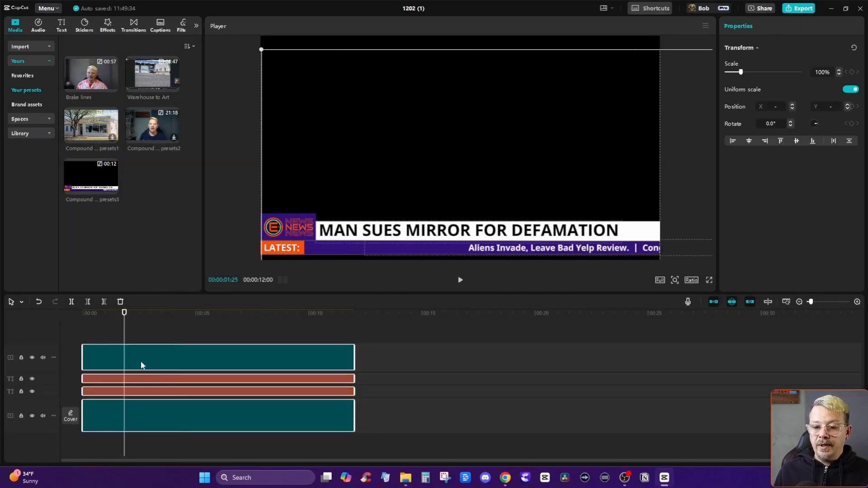
pyautogui.click(162, 320)
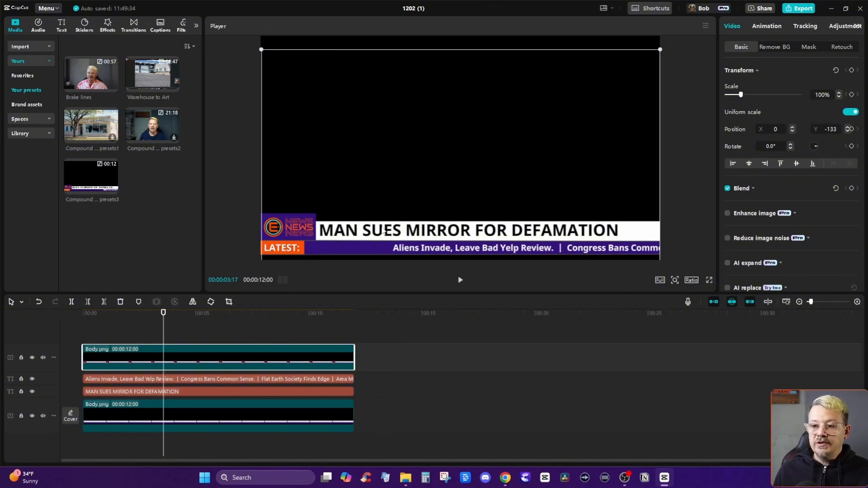
pyautogui.click(250, 392)
pyautogui.click(256, 381)
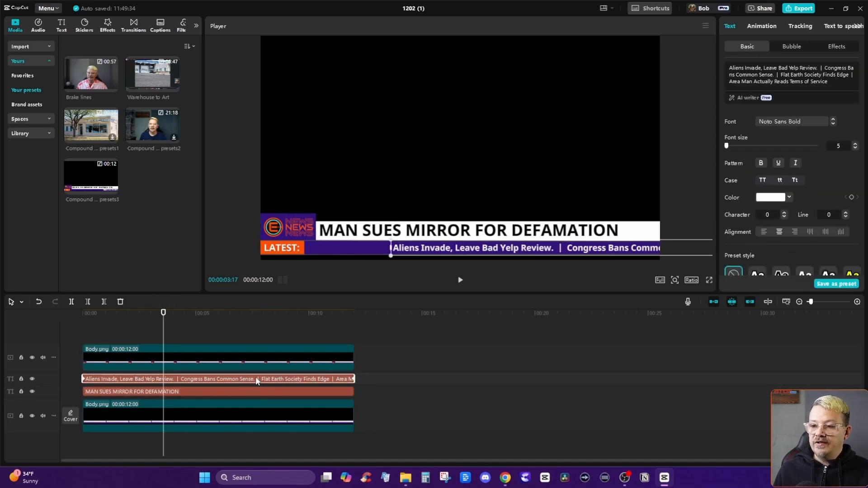
pyautogui.click(232, 390)
pyautogui.moveTo(145, 315); pyautogui.dragTo(199, 314)
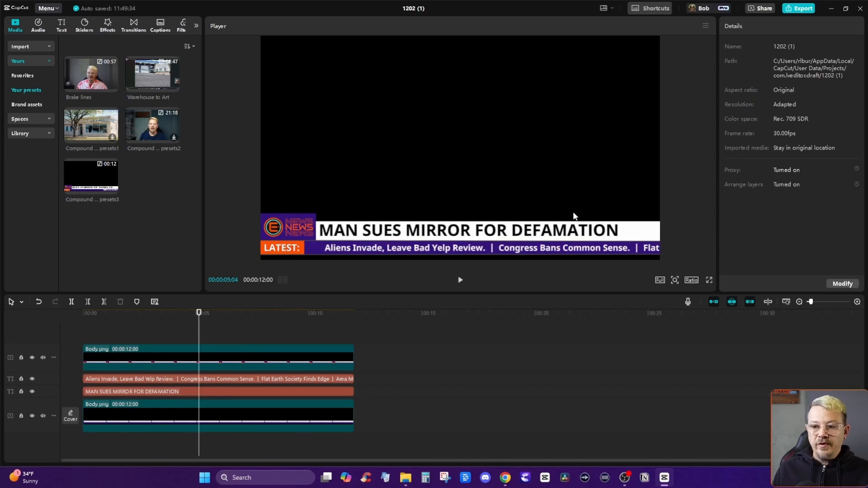
# Add the LIVE STREAMING news text template above the other layers and stretch it across the full 12 seconds.
pyautogui.click(64, 28)
pyautogui.click(28, 105)
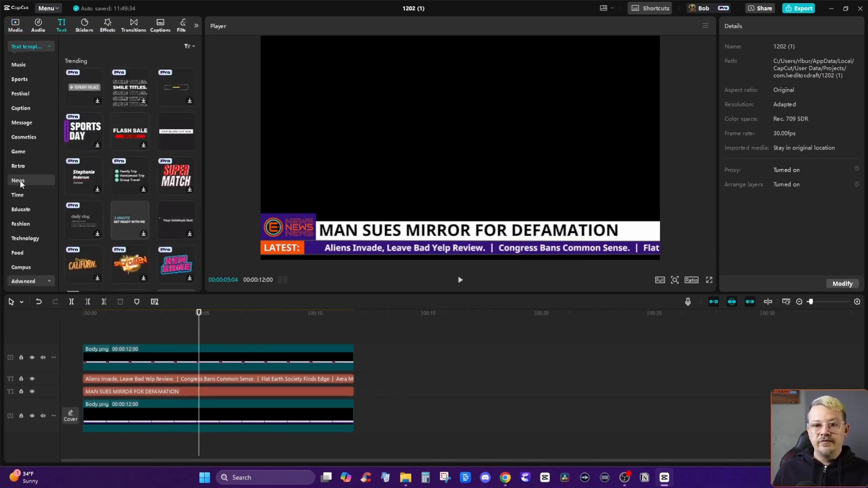
pyautogui.click(20, 180)
pyautogui.click(84, 149)
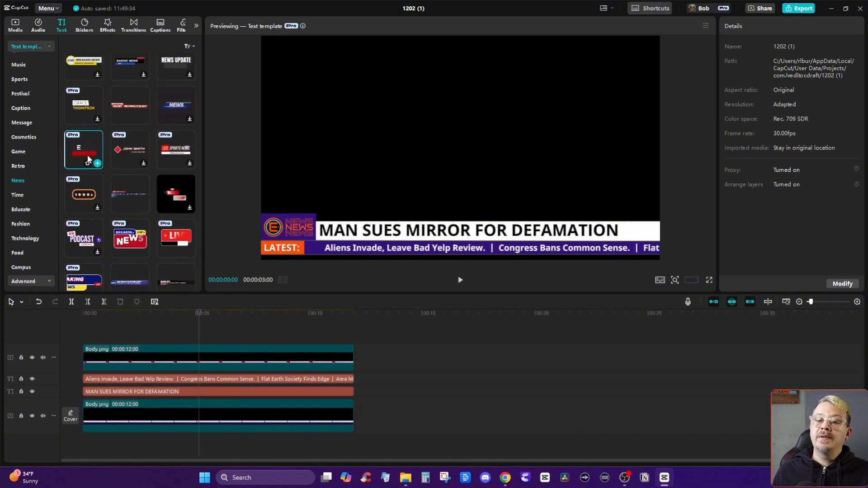
pyautogui.click(97, 164)
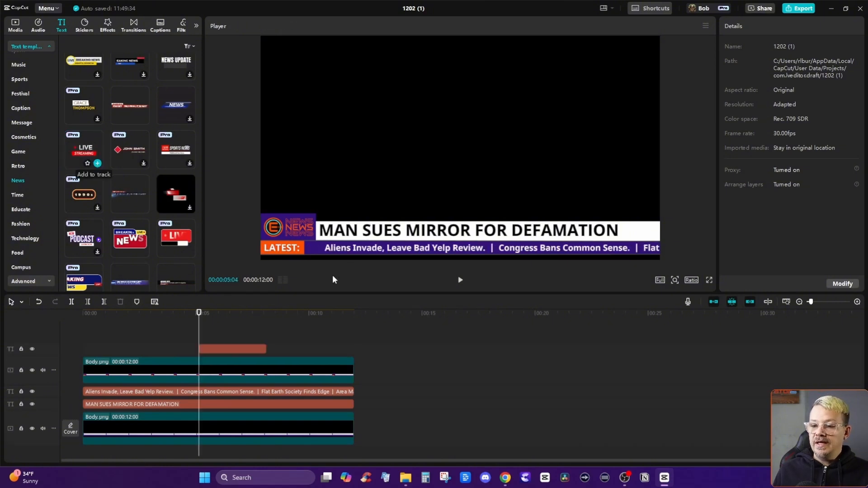
pyautogui.moveTo(224, 348); pyautogui.dragTo(354, 340)
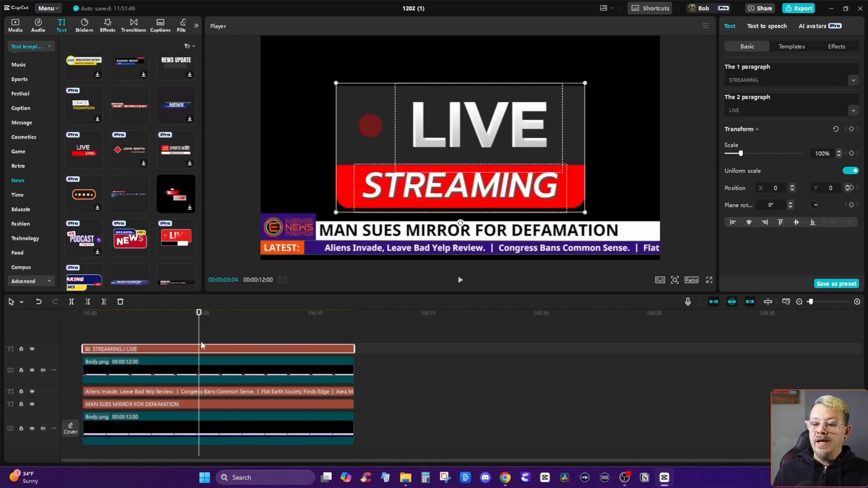
# Scale the LIVE STREAMING title to 15% at X 1746, Y -778 in the headline bar and play it from the start.
pyautogui.moveTo(338, 84); pyautogui.dragTo(643, 209)
pyautogui.click(77, 312)
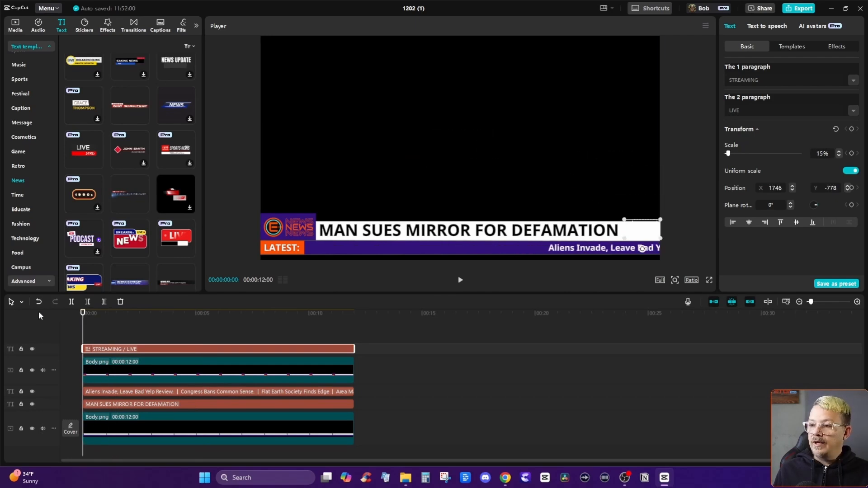
pyautogui.click(363, 324)
pyautogui.click(460, 280)
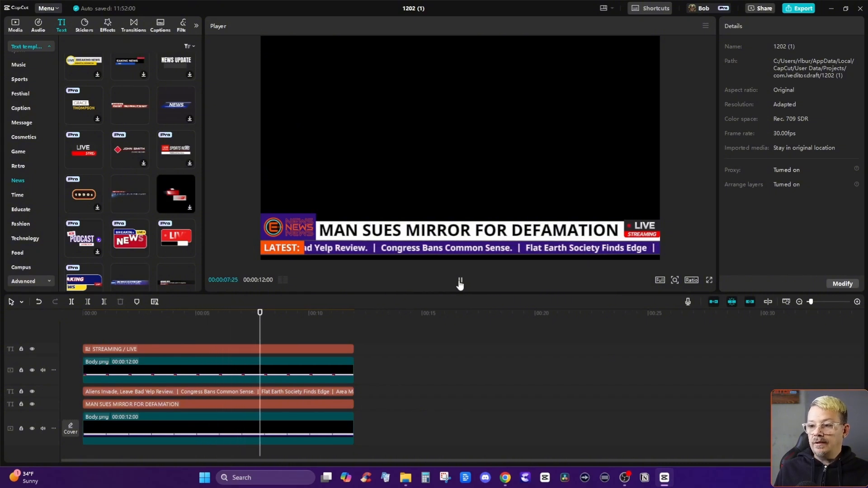
pyautogui.click(460, 280)
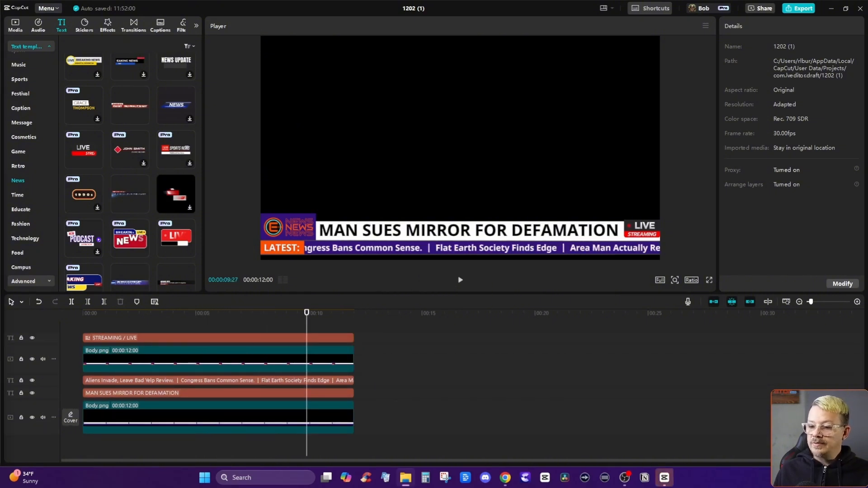
# Place the news anchor image beneath the lower third layers, extend it to 12 seconds and play the sequence from the start.
pyautogui.moveTo(263, 291); pyautogui.dragTo(440, 421)
pyautogui.moveTo(333, 437); pyautogui.dragTo(355, 437)
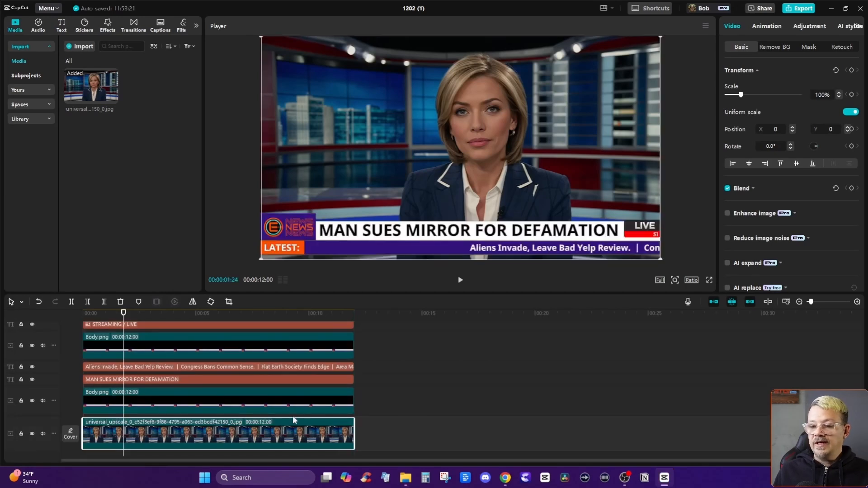
pyautogui.moveTo(125, 326); pyautogui.dragTo(69, 310)
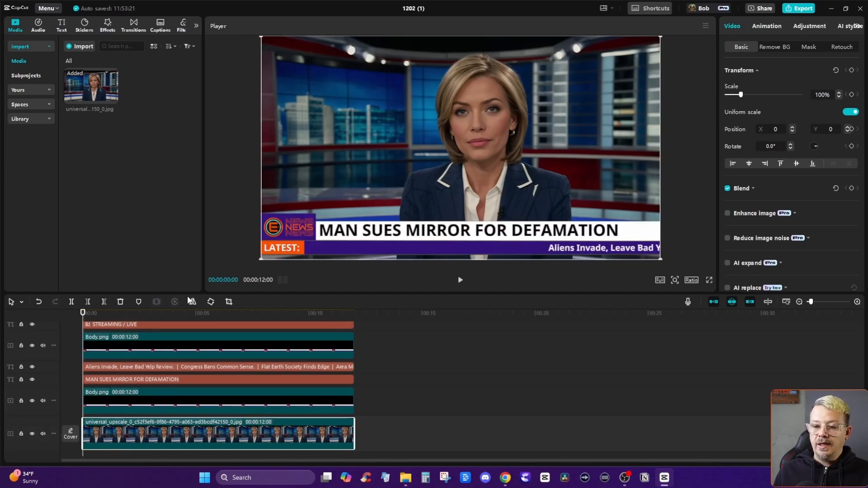
pyautogui.click(460, 280)
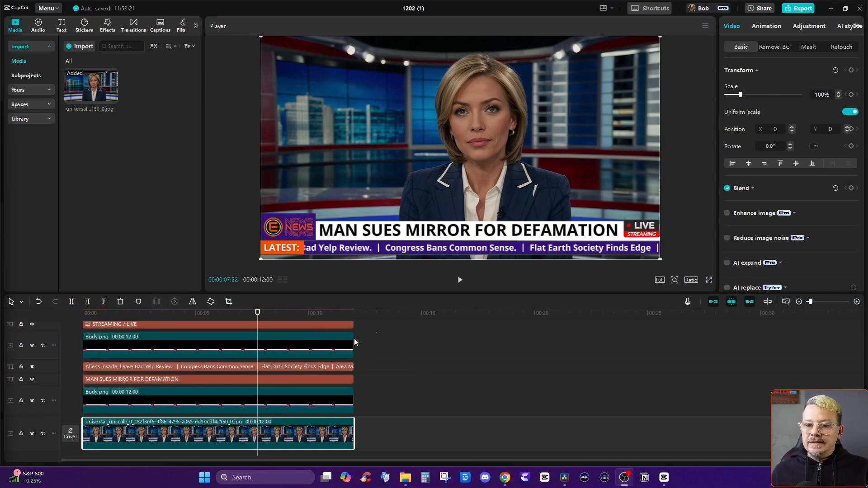
# Remove the full stops from the ticker text and convert it to all uppercase.
pyautogui.click(226, 367)
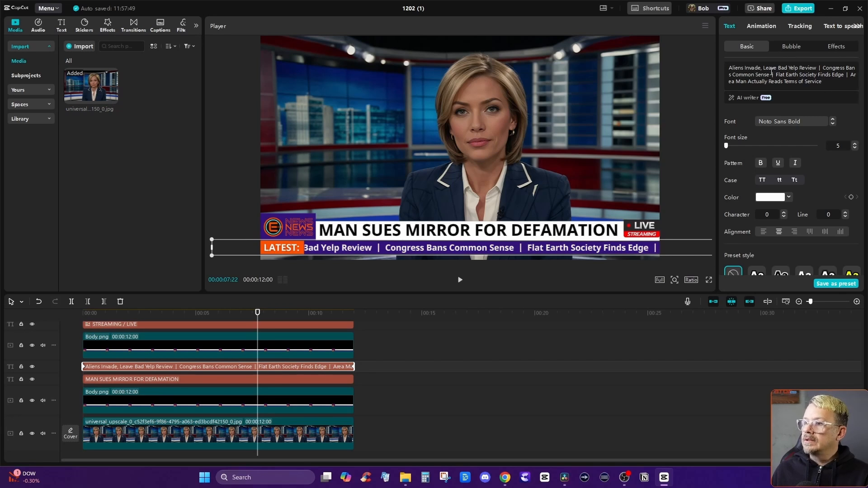
pyautogui.click(763, 180)
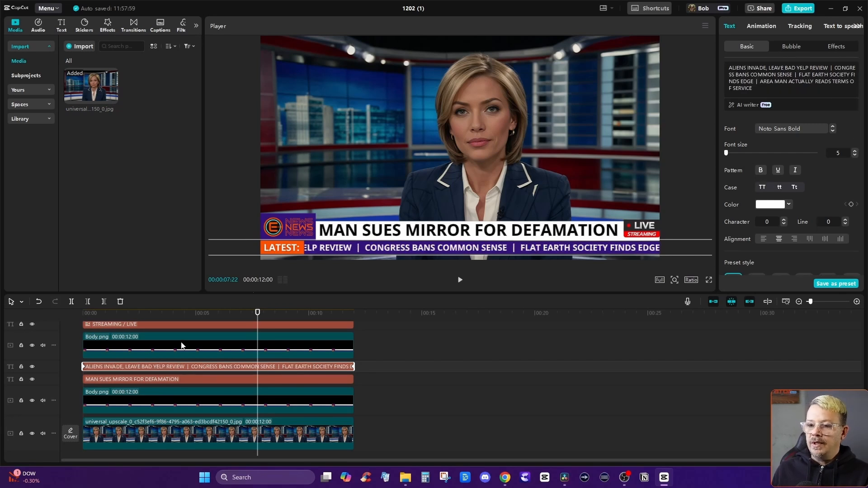
# At 00:00:12:00, reposition the uppercase ticker to X -1449, Y -957 so its last word meets the video frame's right edge.
pyautogui.moveTo(258, 313); pyautogui.dragTo(362, 312)
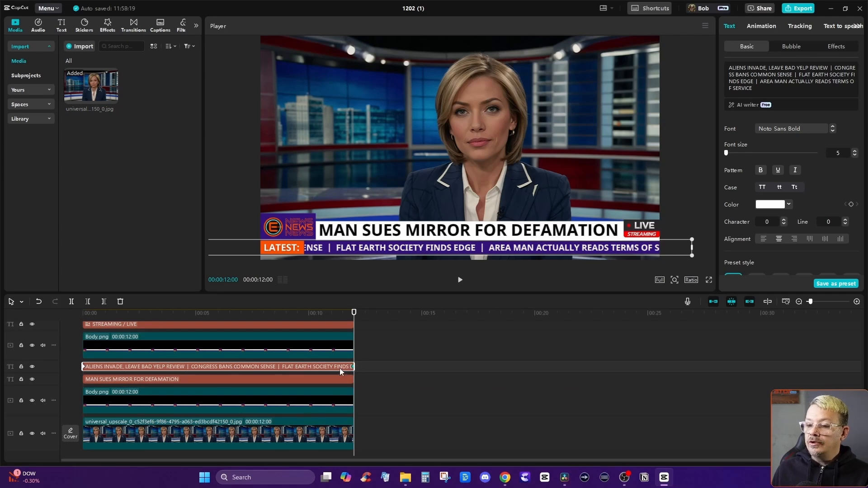
pyautogui.moveTo(605, 246); pyautogui.dragTo(574, 246)
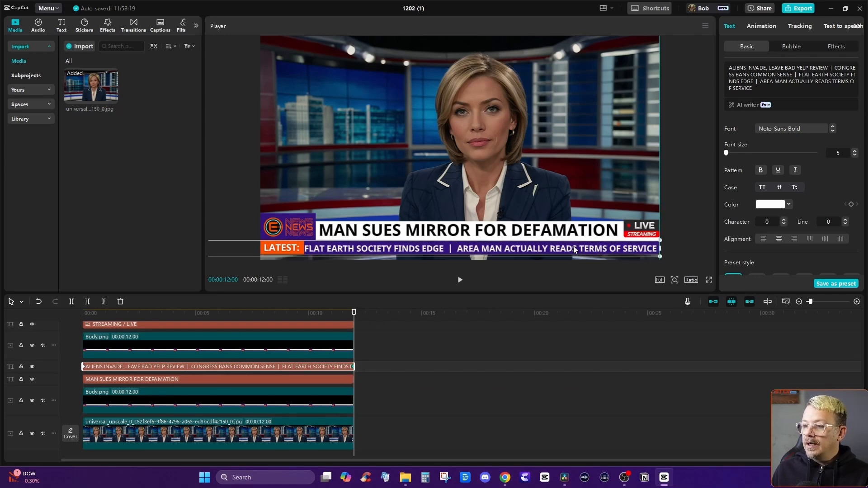
pyautogui.scroll(-5, 822, 181)
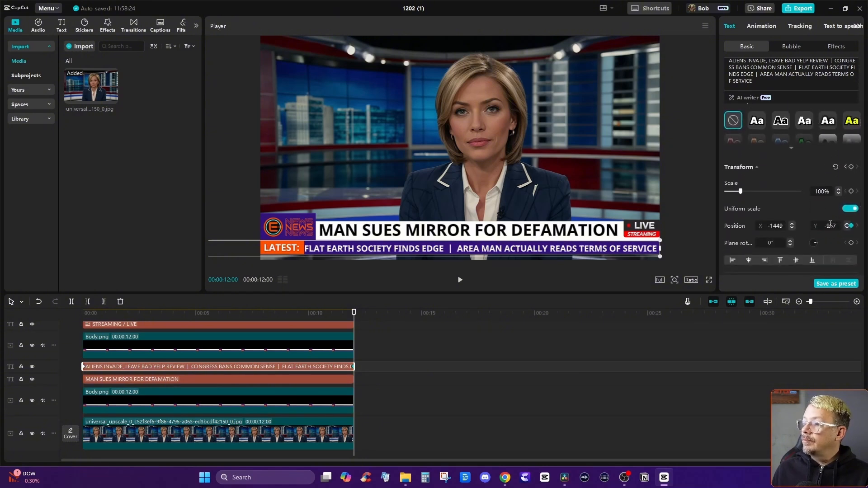
pyautogui.doubleClick(830, 226)
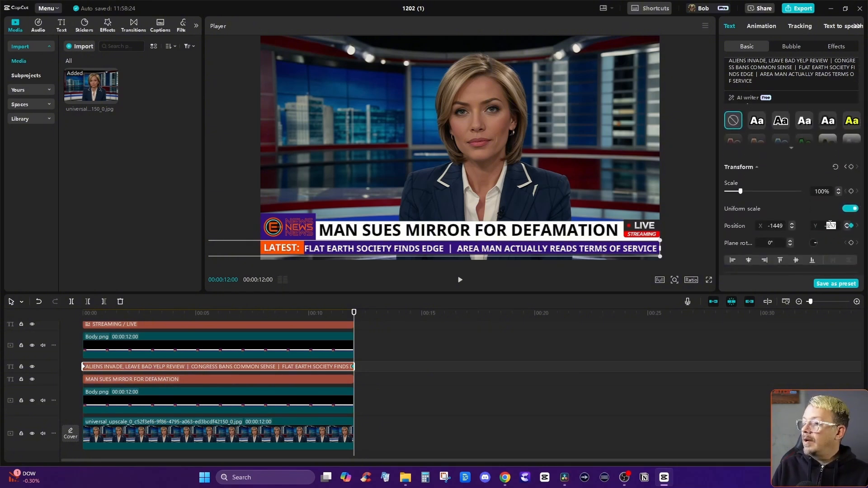
pyautogui.press('Right')
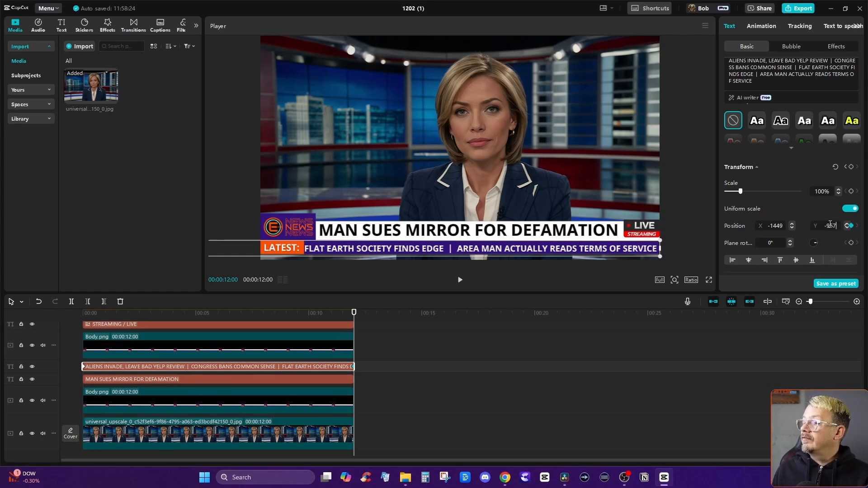
# Scrub and play the sequence to check how the uppercase ticker scrolls beneath the headline.
pyautogui.moveTo(240, 326); pyautogui.dragTo(350, 338)
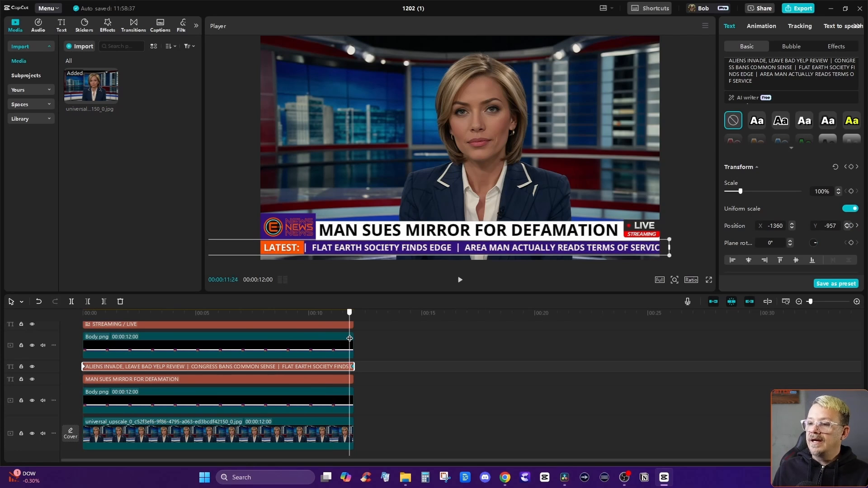
pyautogui.click(465, 358)
pyautogui.click(460, 279)
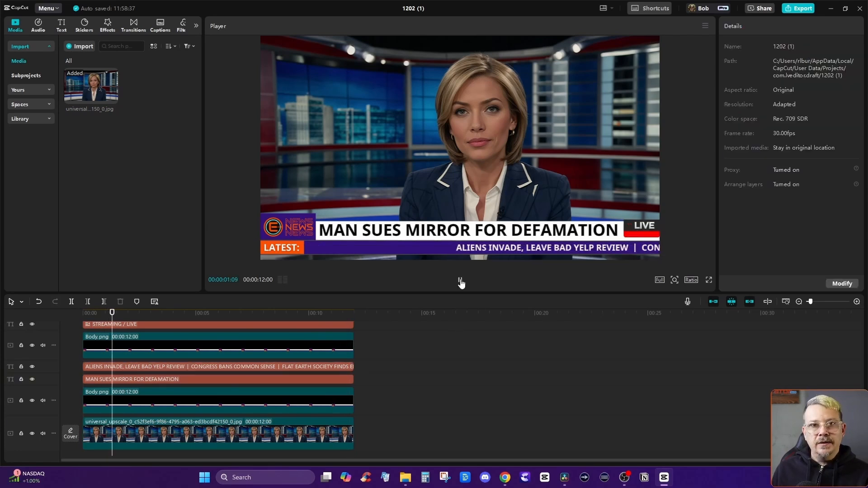